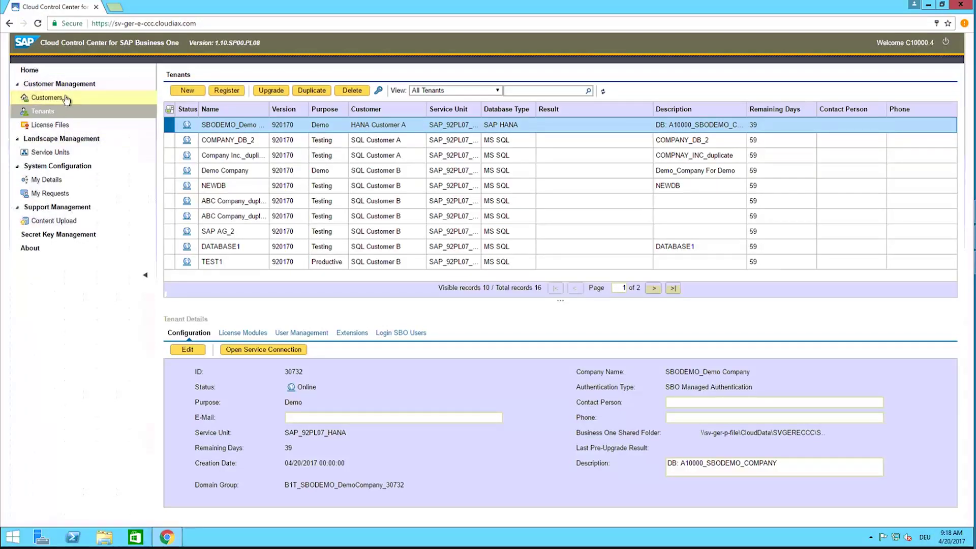
# Step: Start a new default tenant in the Tenant Creation Wizard and advance to customer selection
pyautogui.click(67, 99)
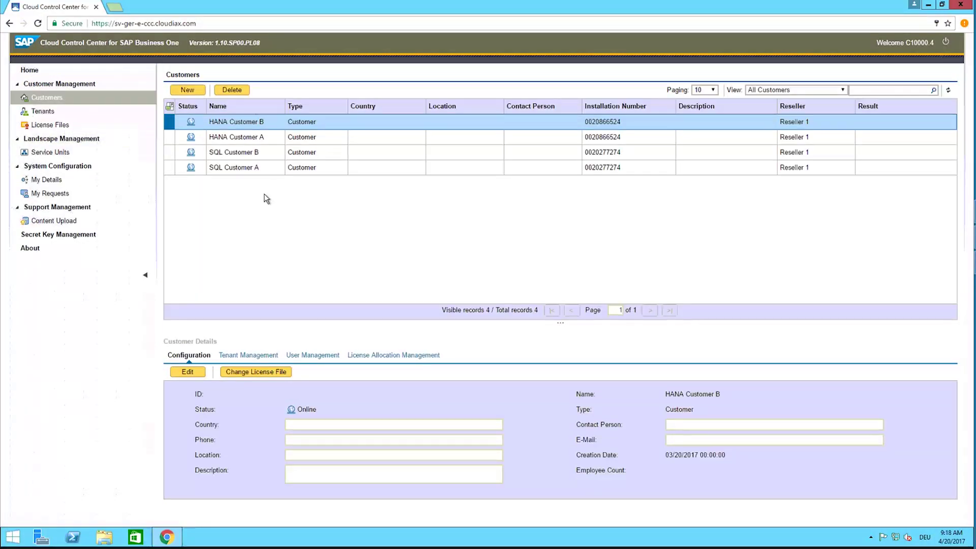
pyautogui.click(57, 113)
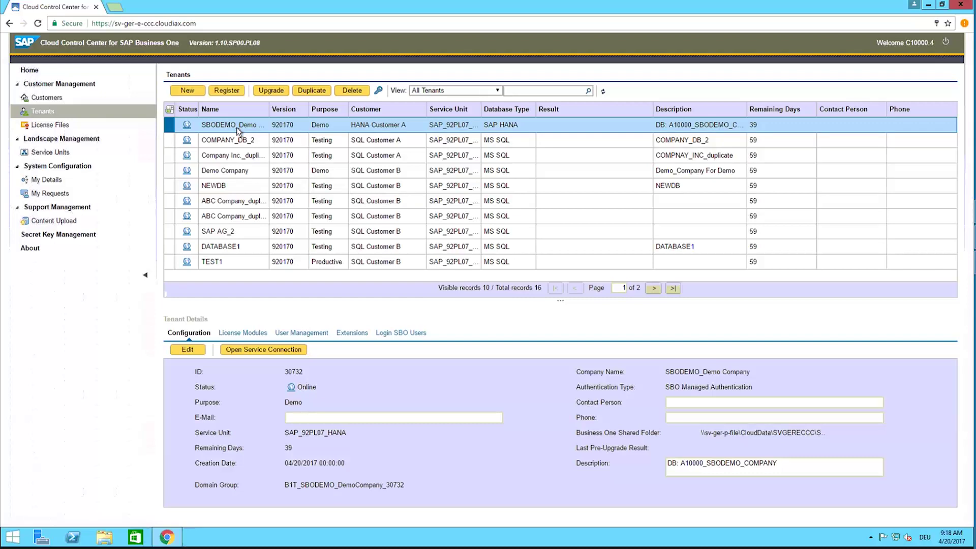
pyautogui.click(186, 91)
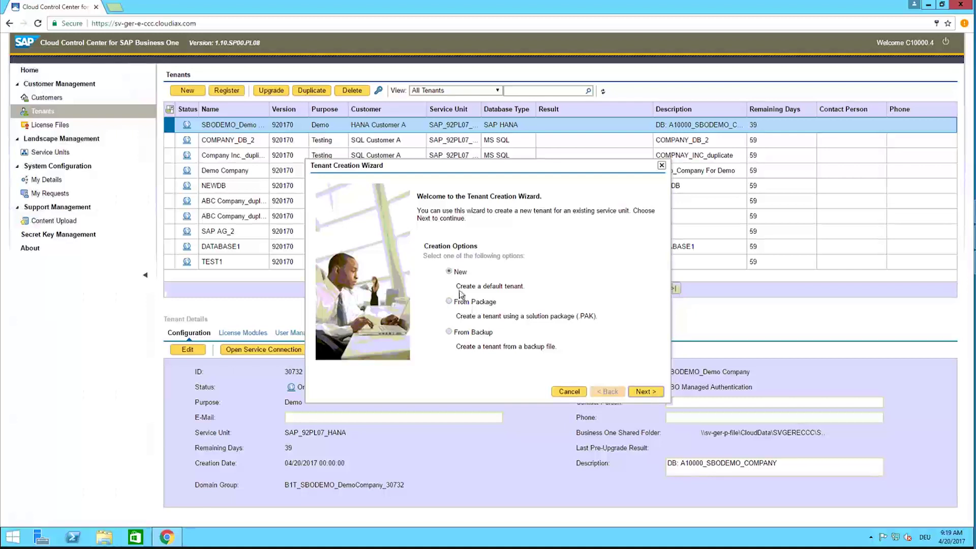
pyautogui.click(644, 391)
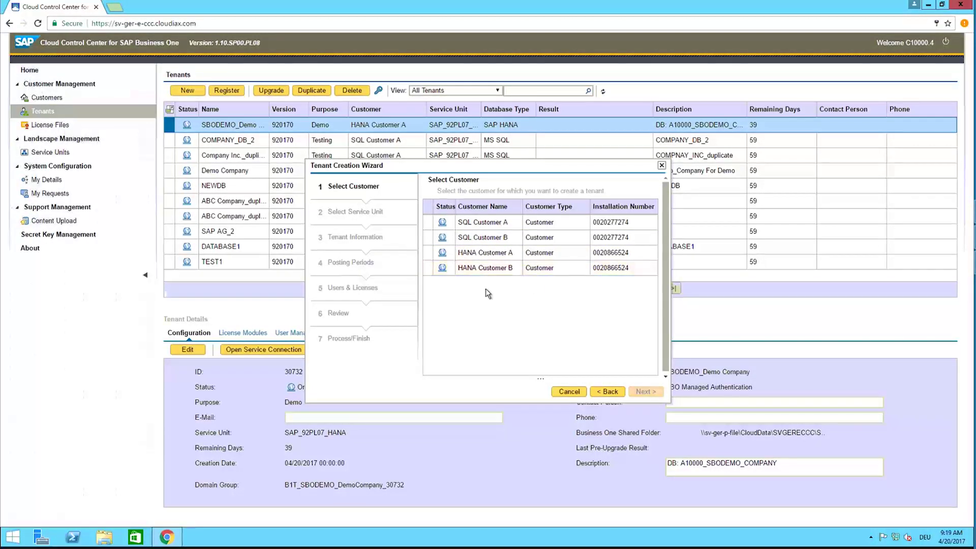
# Step: Compare the service units offered for HANA Customer B and SQL Customer A
pyautogui.click(471, 270)
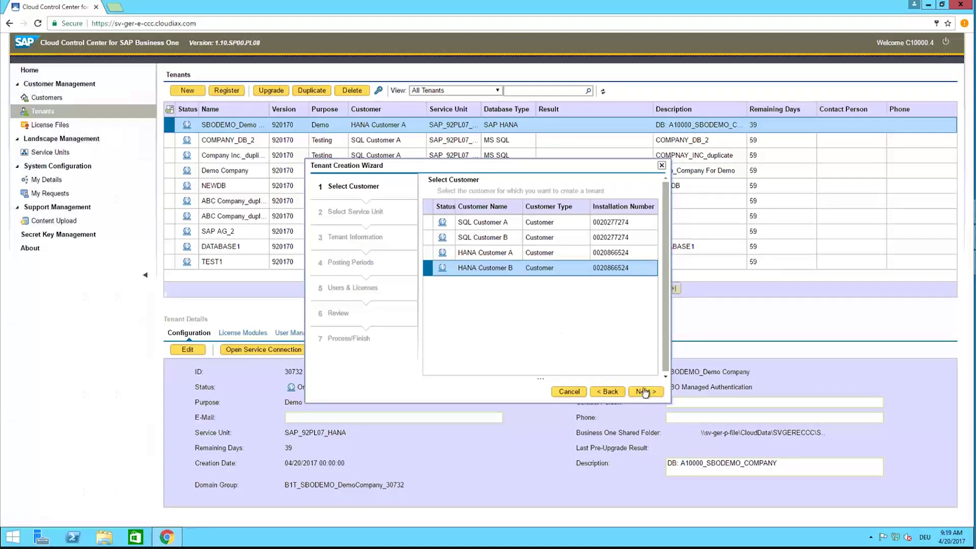
pyautogui.click(645, 392)
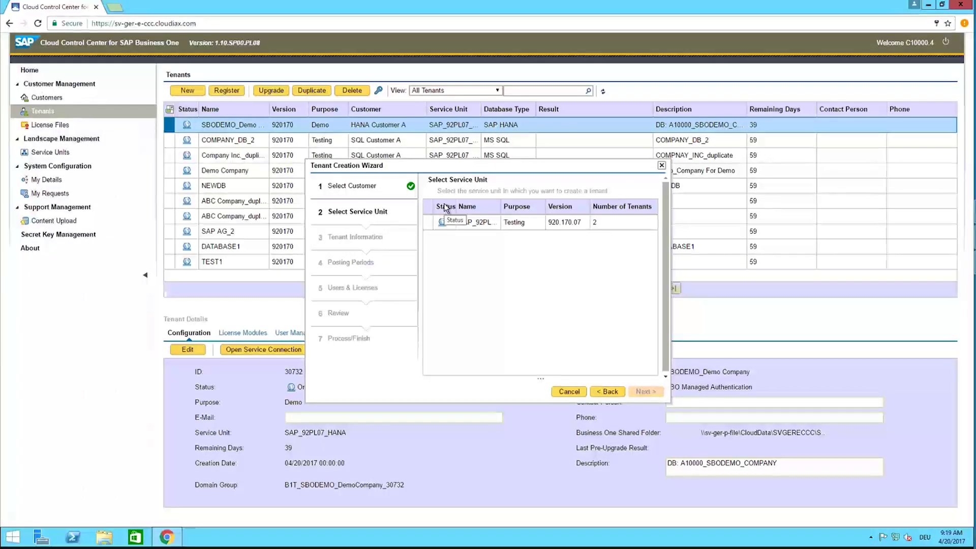
pyautogui.moveTo(456, 207); pyautogui.dragTo(536, 207)
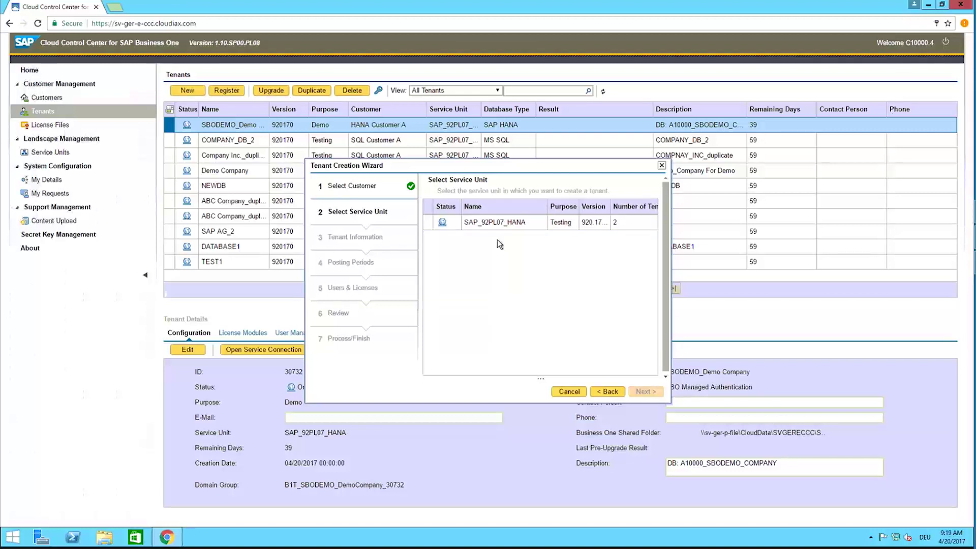
pyautogui.click(605, 393)
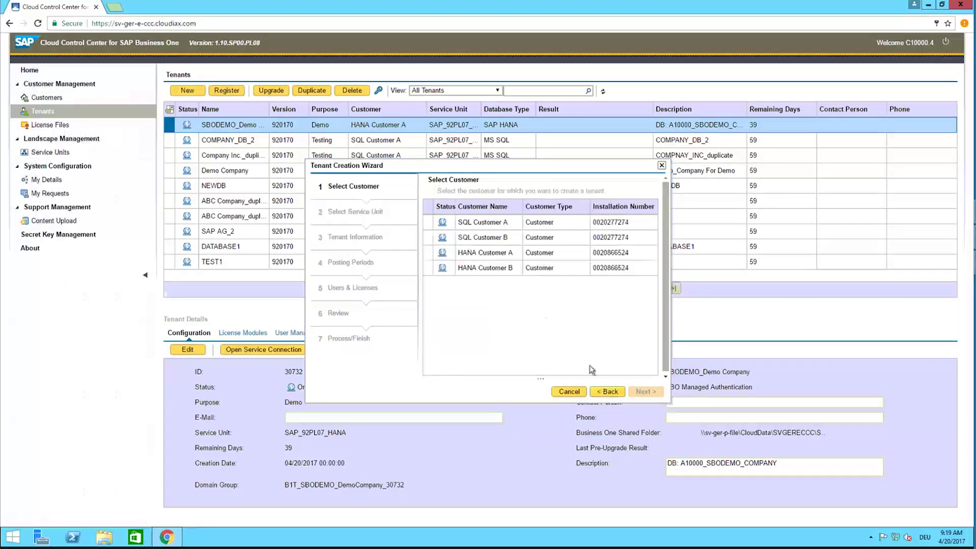
pyautogui.click(483, 223)
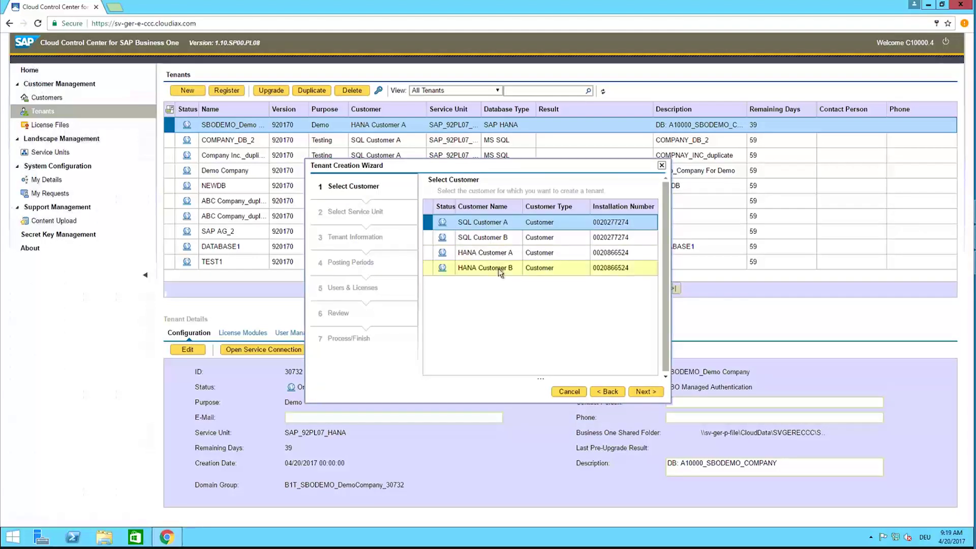
pyautogui.click(644, 393)
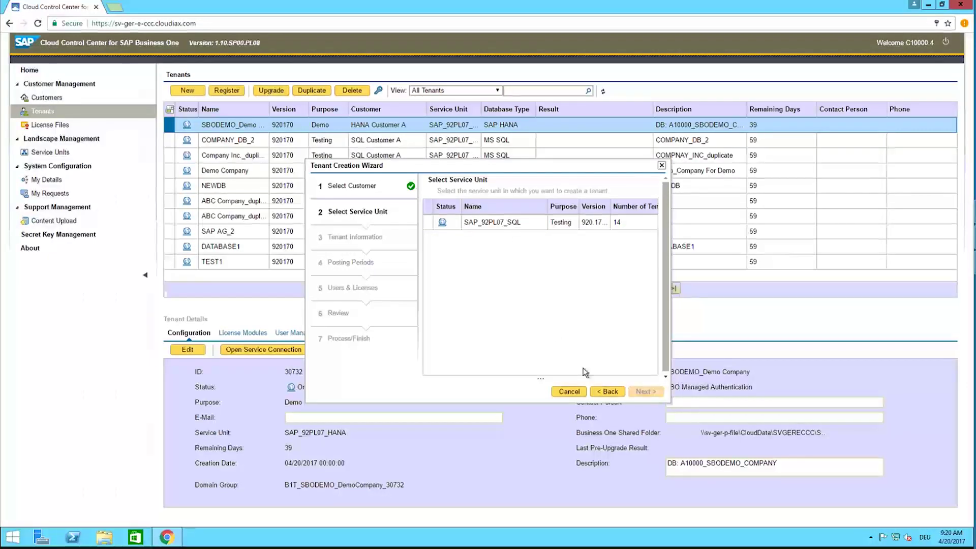
# Step: Choose HANA Customer B with service unit SAP_92PL07_HANA and continue to Tenant Information
pyautogui.click(605, 392)
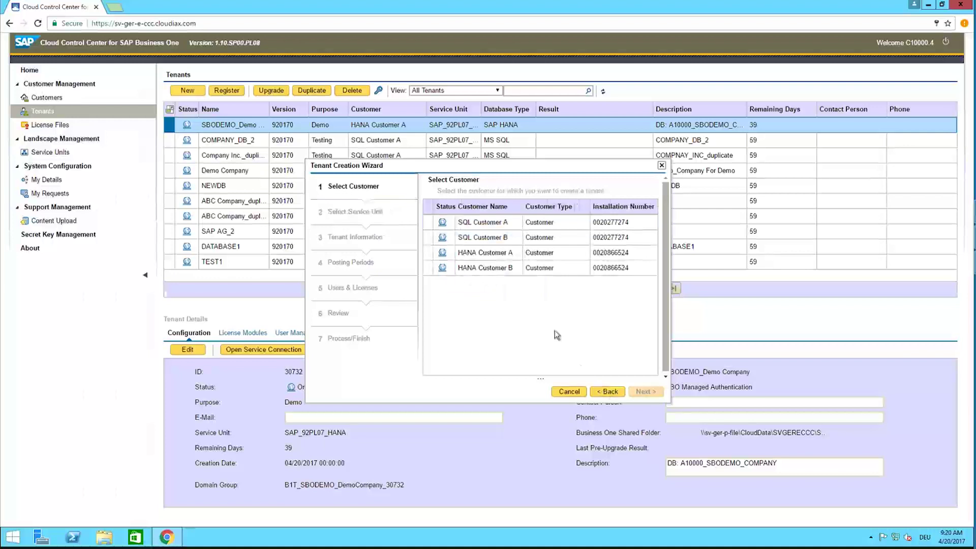
pyautogui.click(501, 268)
pyautogui.click(644, 392)
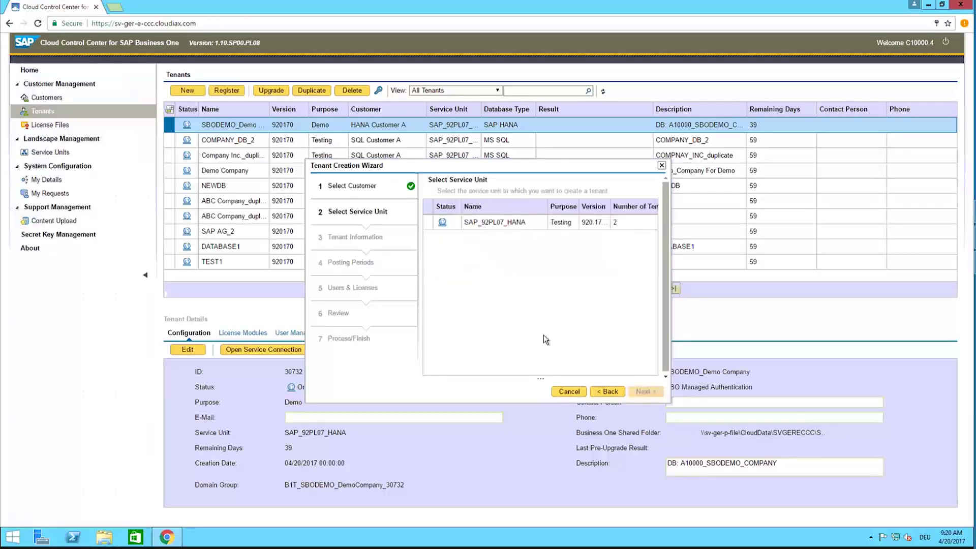
pyautogui.click(490, 222)
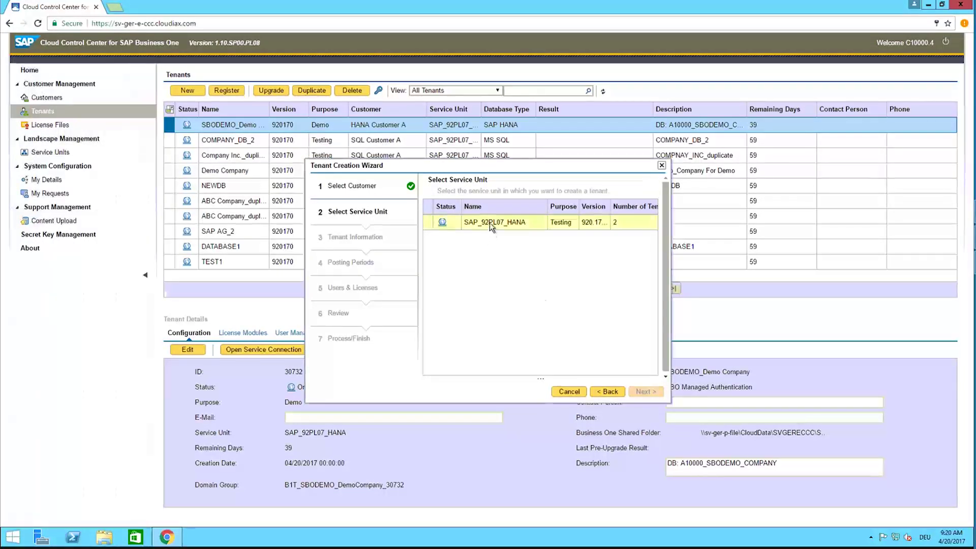
pyautogui.click(489, 223)
pyautogui.click(642, 392)
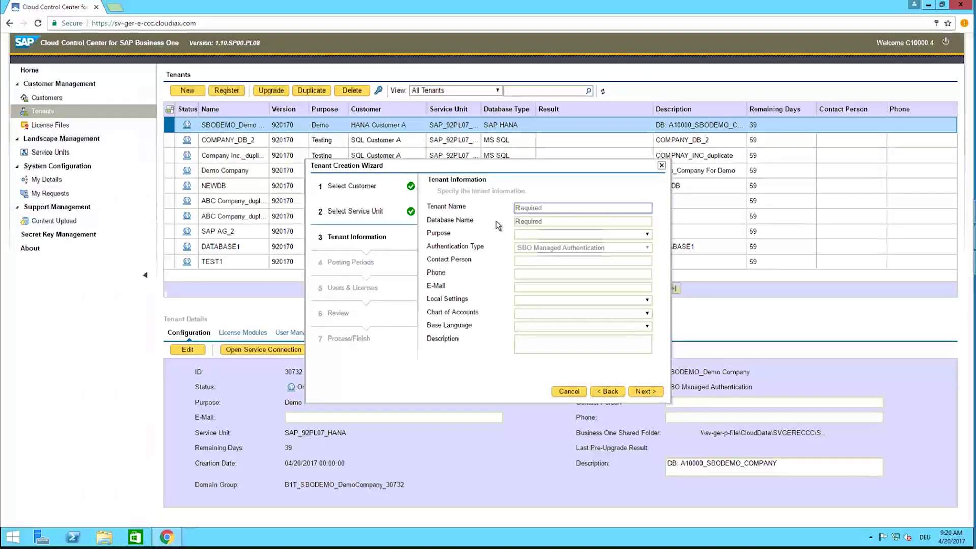
# Step: Enter tenant name 'DEMO Company Cloudiax' and database name 'DEMO_CLOUDIAX_T01'
pyautogui.write('D')
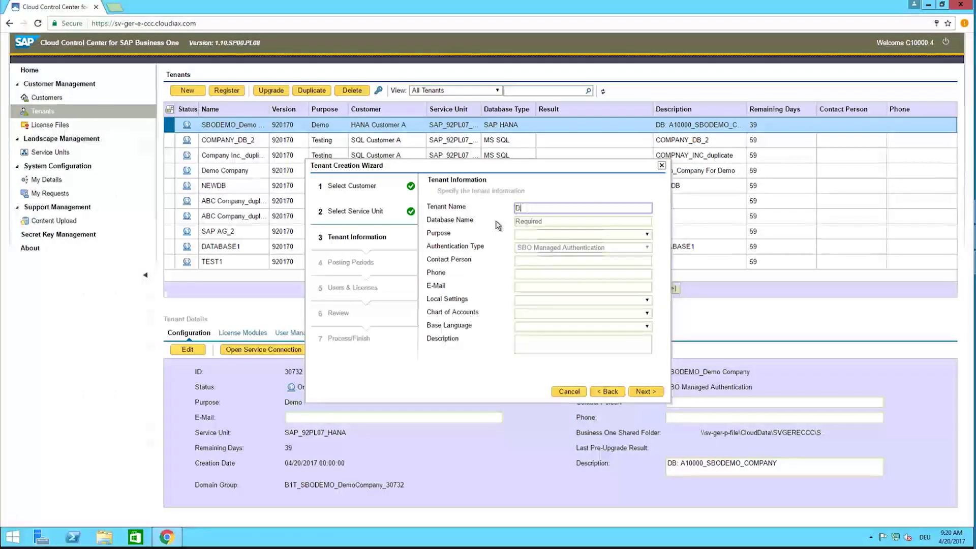
pyautogui.write('EMO ')
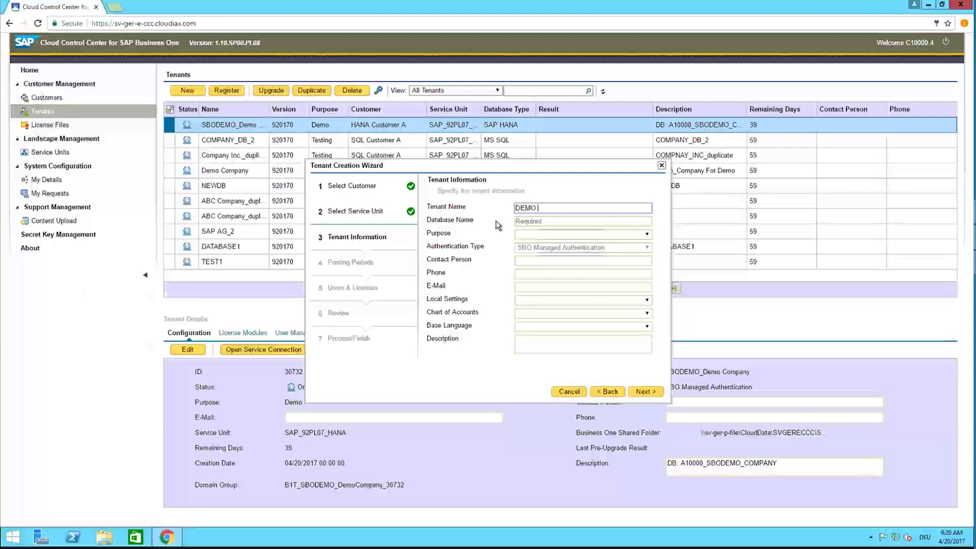
pyautogui.write('Company Cloudiax')
pyautogui.press('Tab')
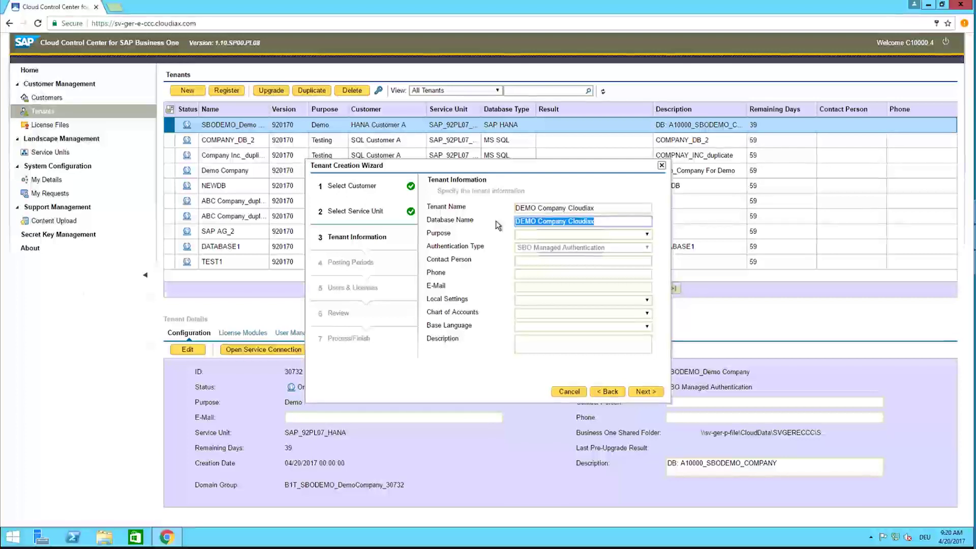
pyautogui.write('A')
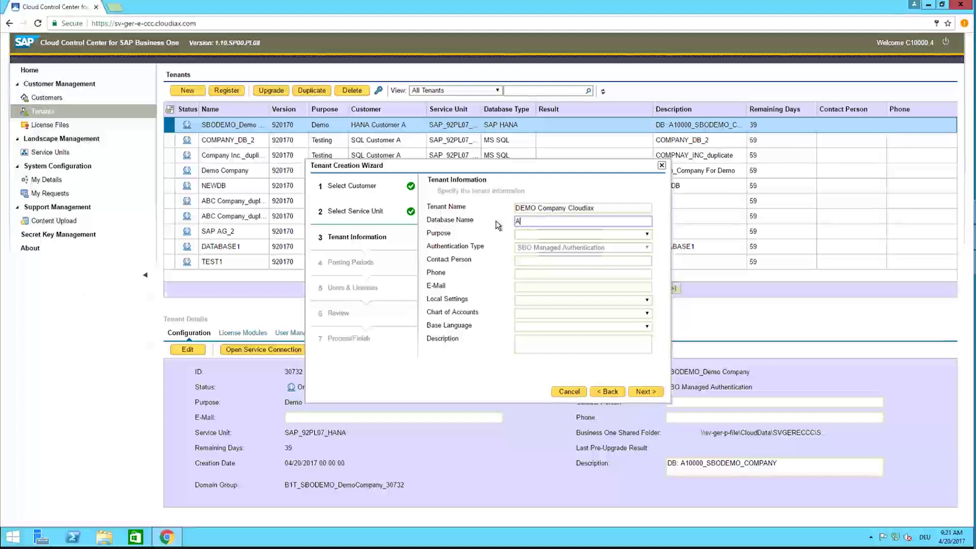
pyautogui.press('BackSpace')
pyautogui.write('DEMO_CLOUDIAC')
pyautogui.press('BackSpace')
pyautogui.write('X_T01')
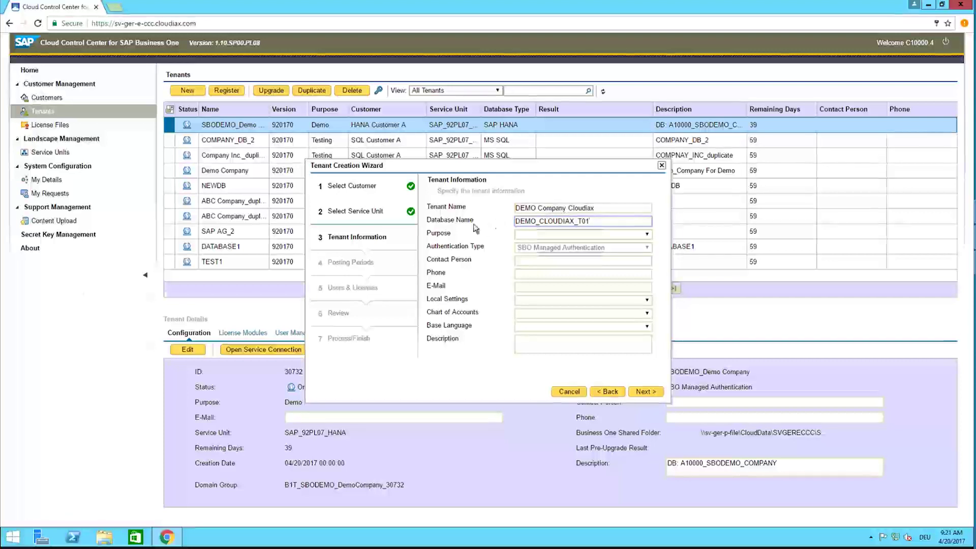
# Step: Set the purpose to Demo and enter the contact person's name
pyautogui.click(534, 235)
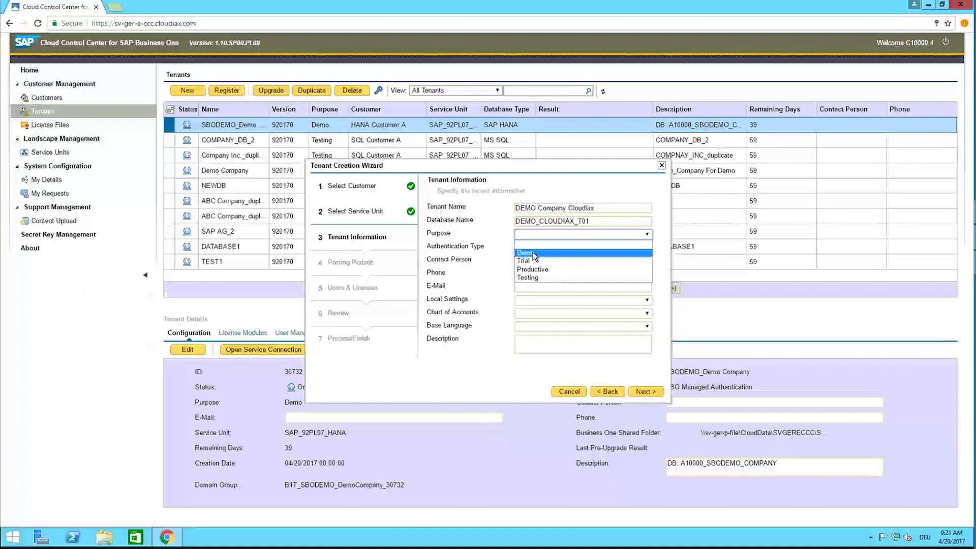
pyautogui.click(533, 252)
pyautogui.click(534, 261)
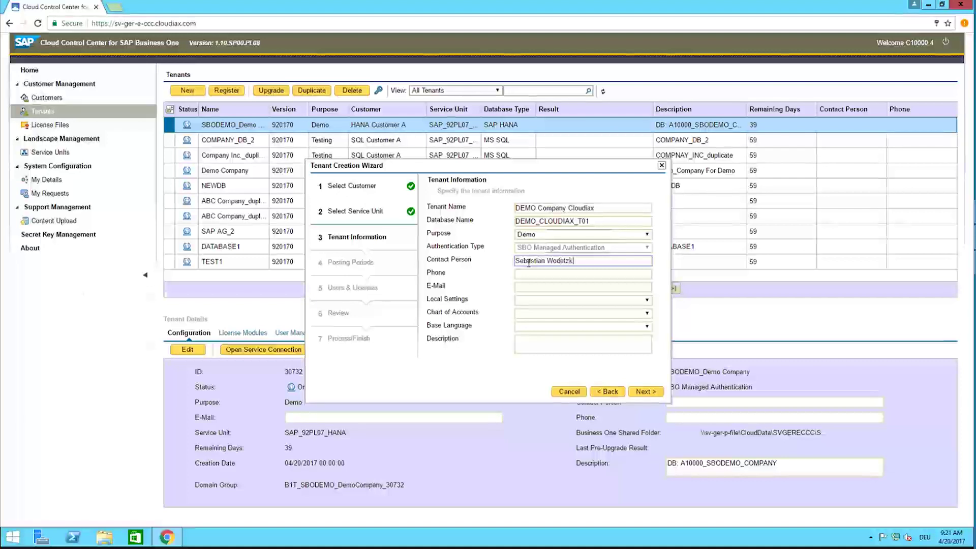
# Step: Choose DE,Germany local settings, N,SKR03 chart of accounts and German base language
pyautogui.click(527, 299)
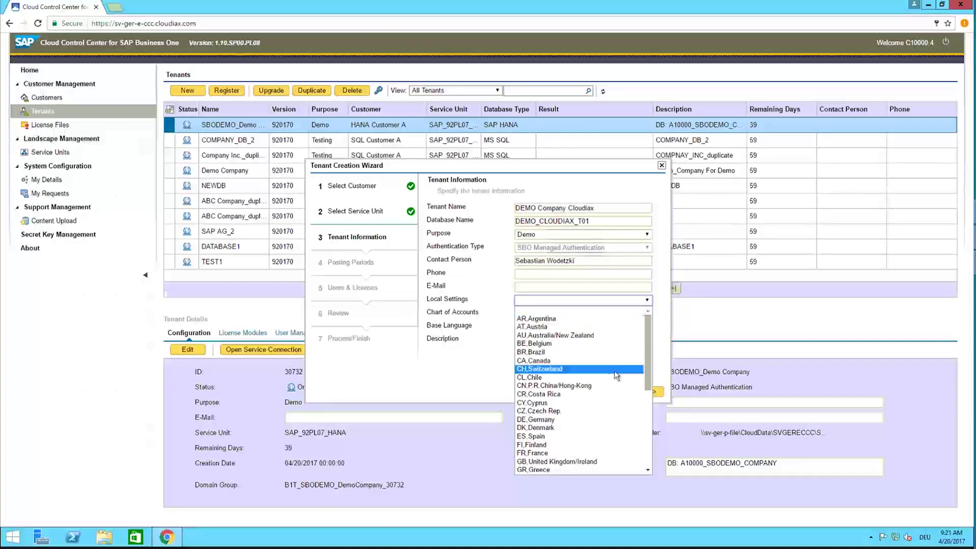
pyautogui.click(564, 420)
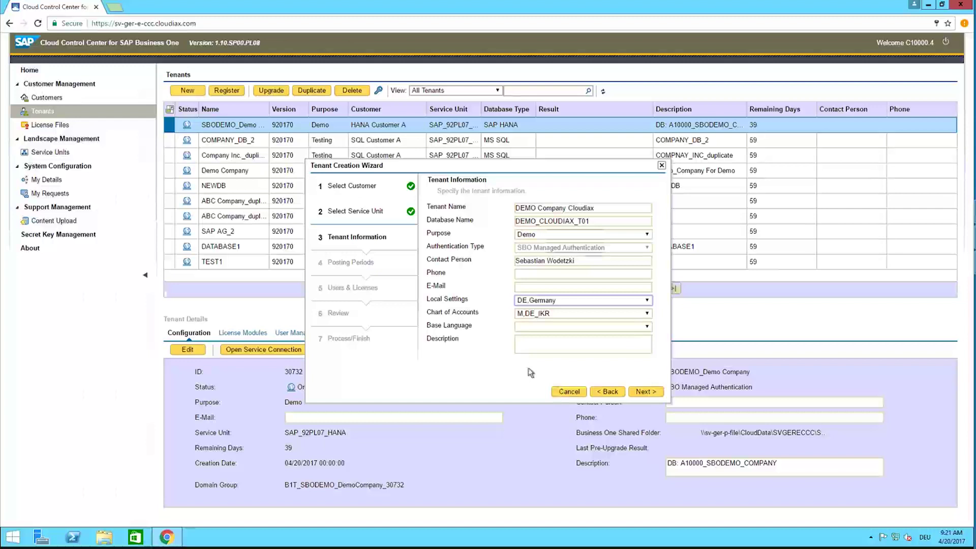
pyautogui.click(533, 313)
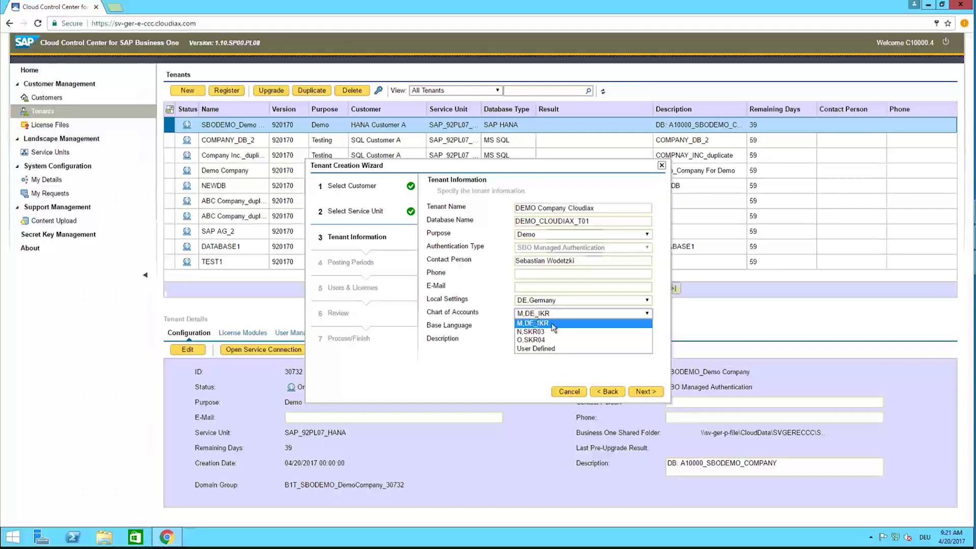
pyautogui.click(548, 332)
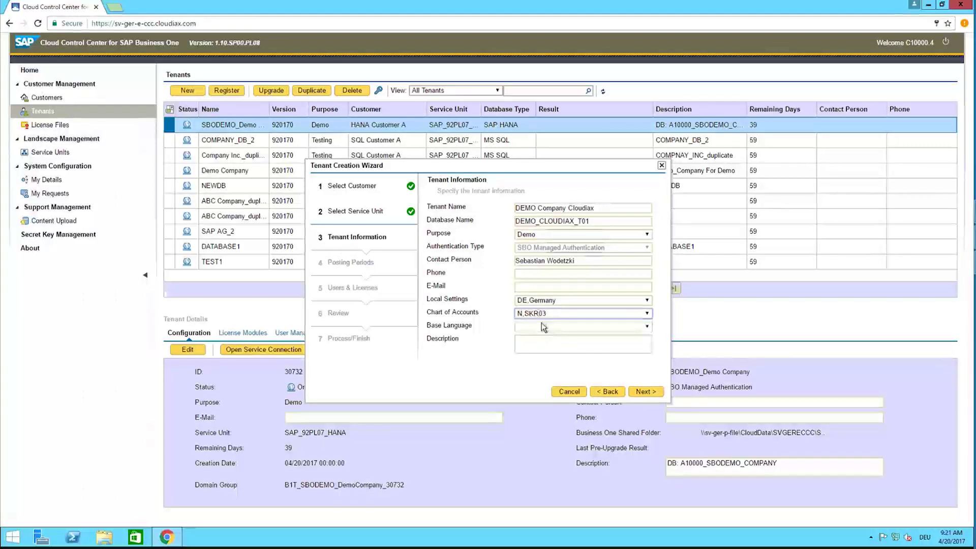
pyautogui.click(544, 327)
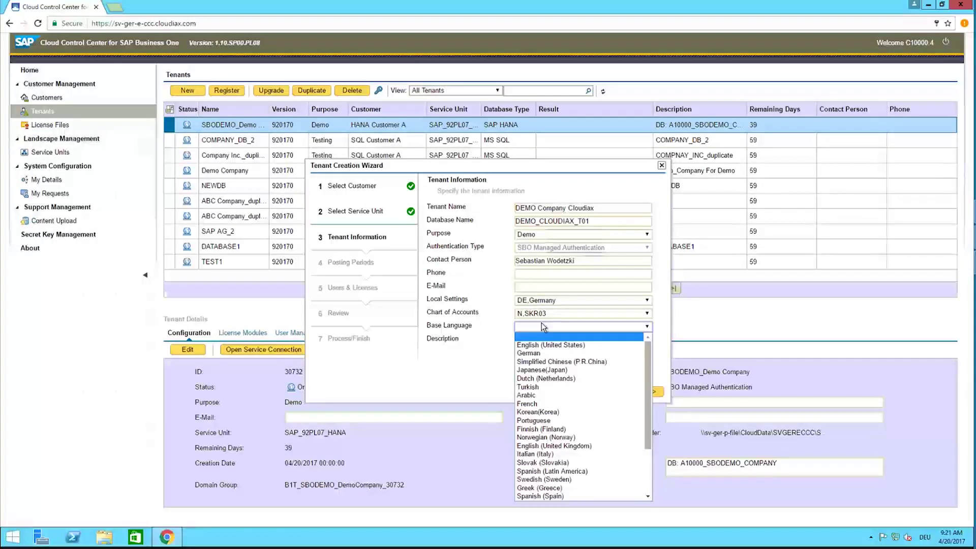
pyautogui.click(537, 355)
# Step: Enter the description 'DEMO Company Cloudiax' and continue to posting periods
pyautogui.click(535, 349)
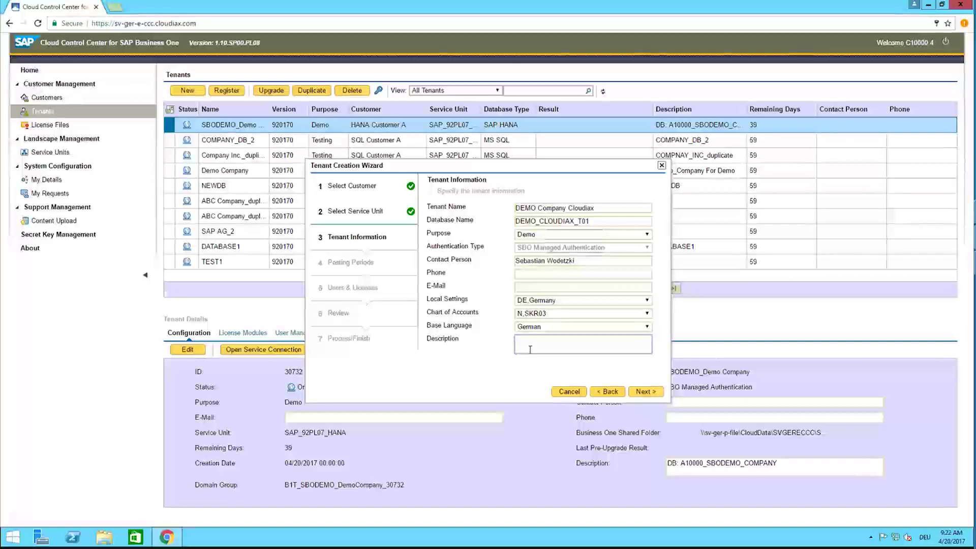
pyautogui.write('DEMO_')
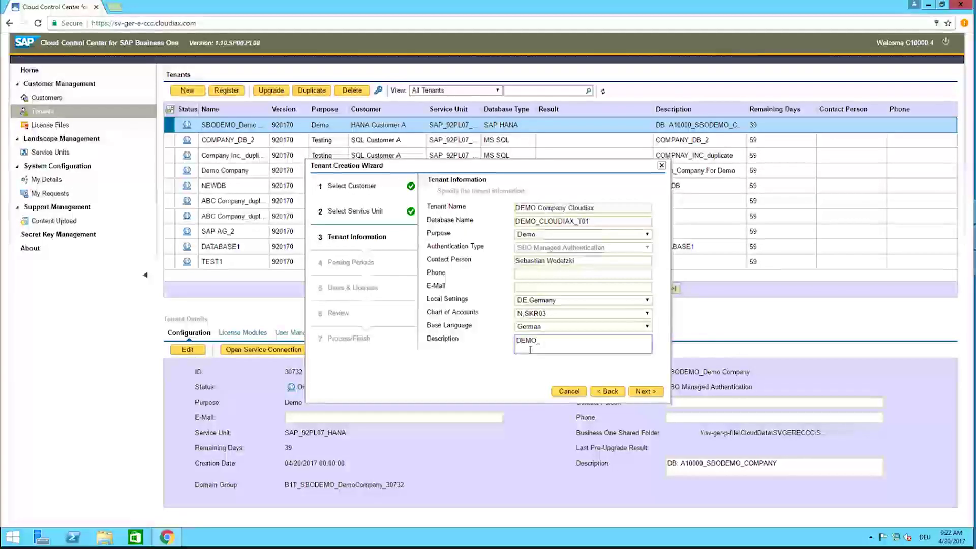
pyautogui.write('Company Cloudiax')
pyautogui.click(539, 340)
pyautogui.press('BackSpace')
pyautogui.click(645, 391)
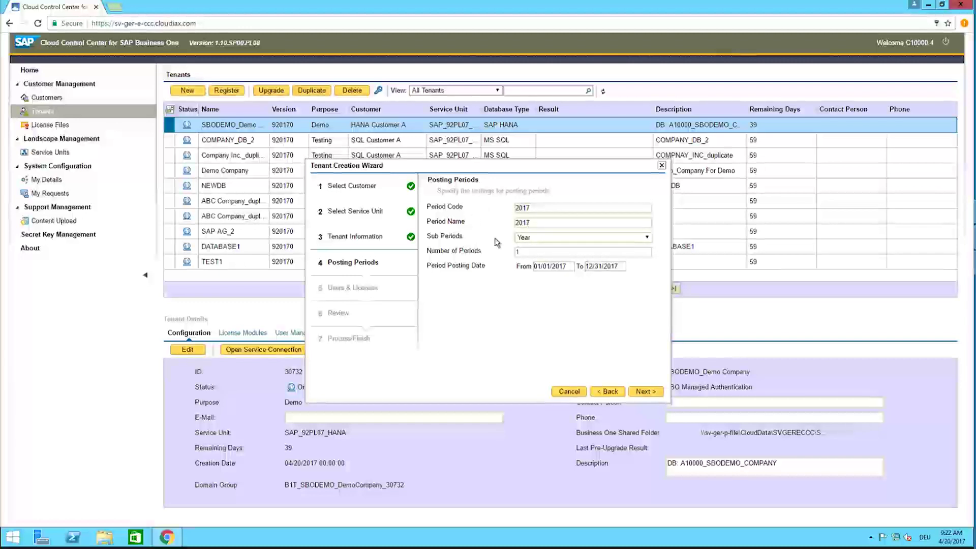
# Step: Split the 2017 posting period into Months, then bring up the Assign Users list
pyautogui.click(540, 239)
pyautogui.click(550, 264)
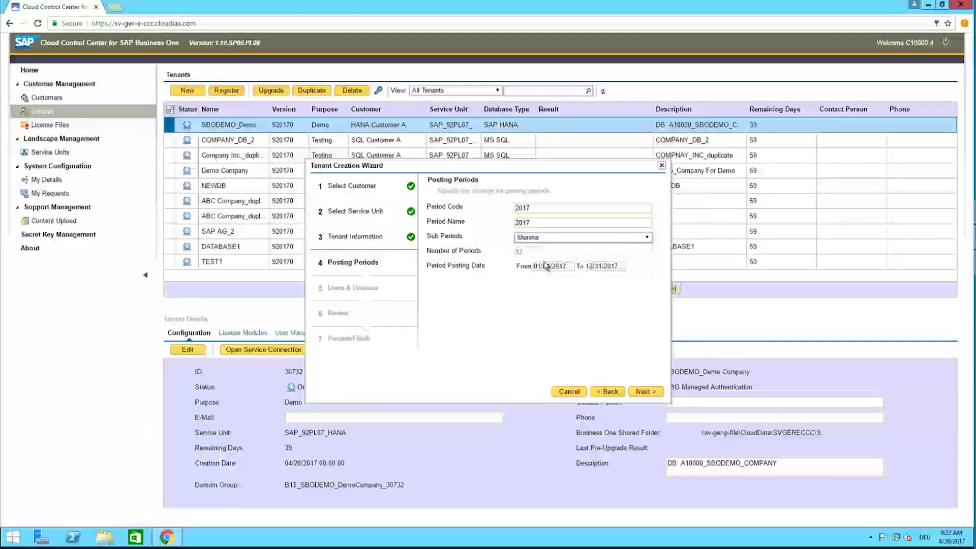
pyautogui.click(645, 392)
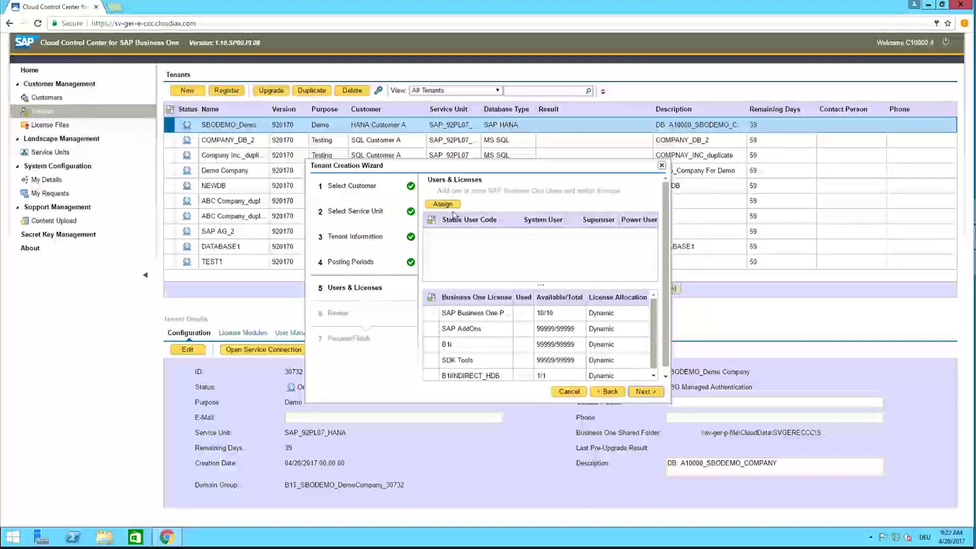
pyautogui.click(450, 205)
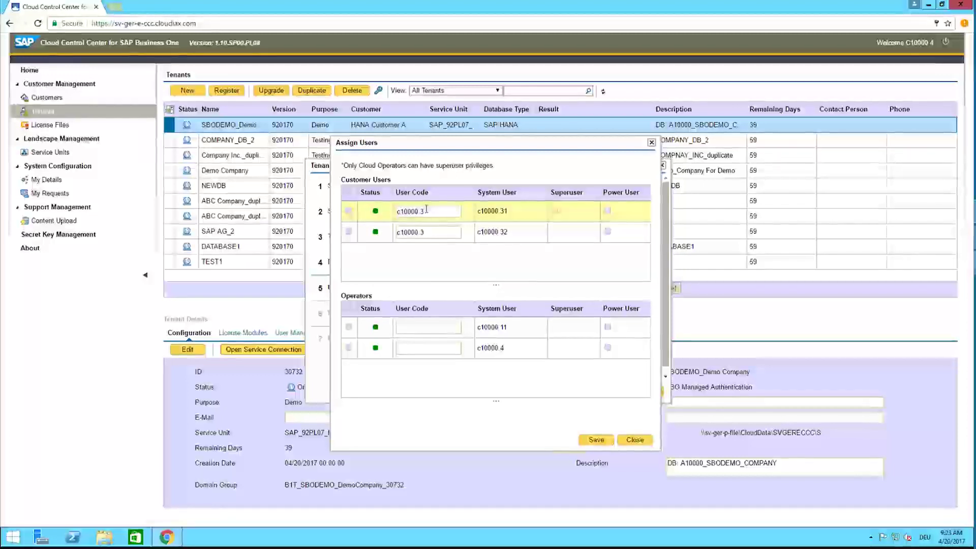
# Step: Correct the two customer users' codes so they end in 1 and 2
pyautogui.click(426, 210)
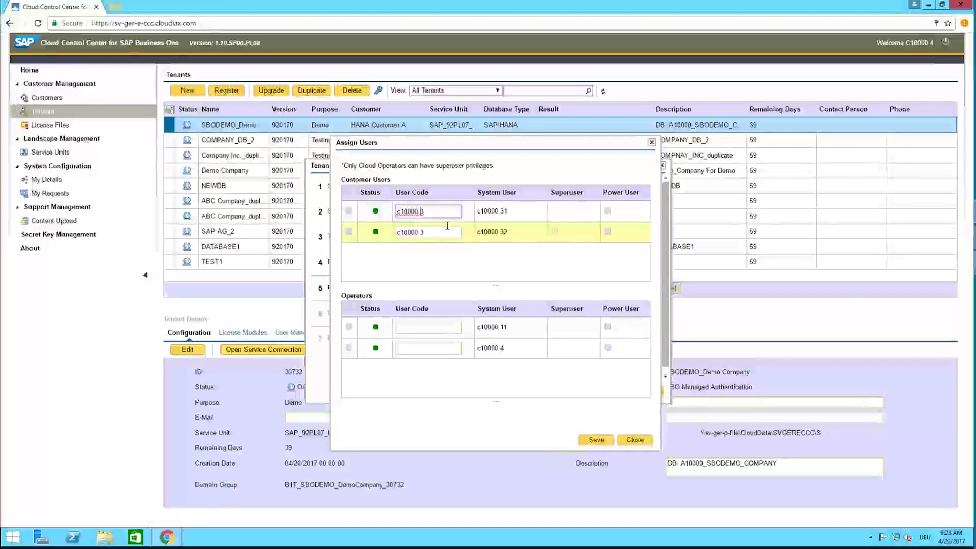
pyautogui.press('BackSpace')
pyautogui.write('1')
pyautogui.hotkey('shift', 'Left')
pyautogui.hotkey('shift', 'Left')
pyautogui.hotkey('shift', 'Left')
pyautogui.hotkey('shift', 'Left')
pyautogui.hotkey('shift', 'Left')
pyautogui.hotkey('shift', 'Left')
pyautogui.hotkey('shift', 'Left')
pyautogui.hotkey('shift', 'Left')
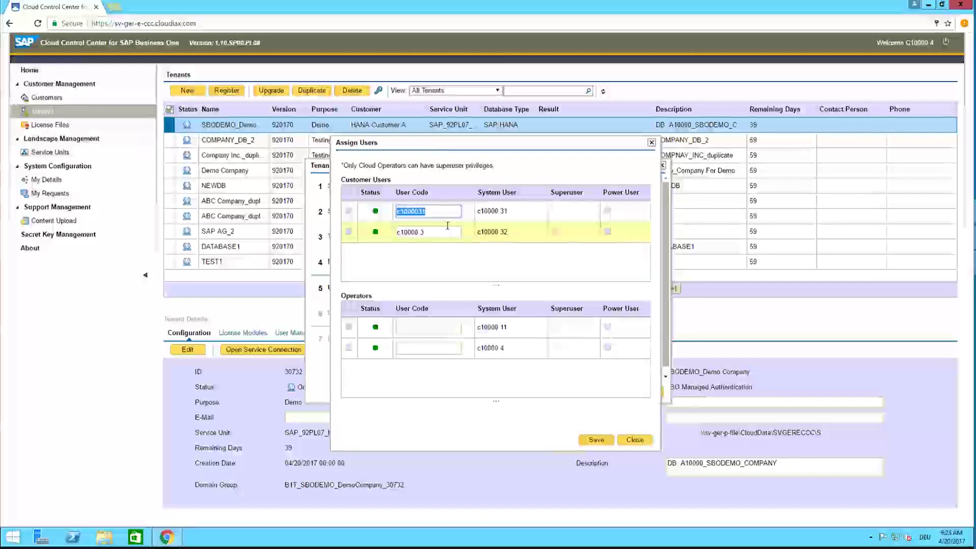
pyautogui.click(448, 226)
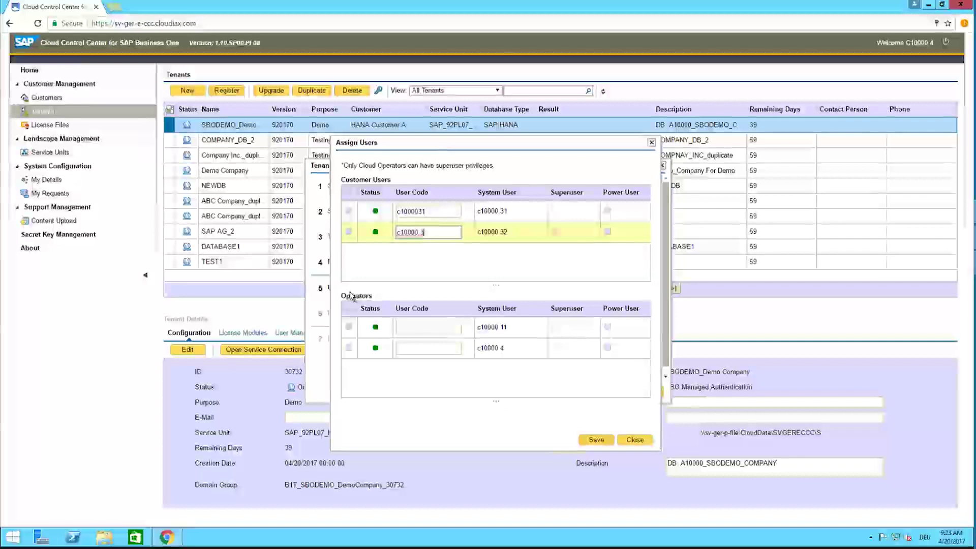
pyautogui.write('2')
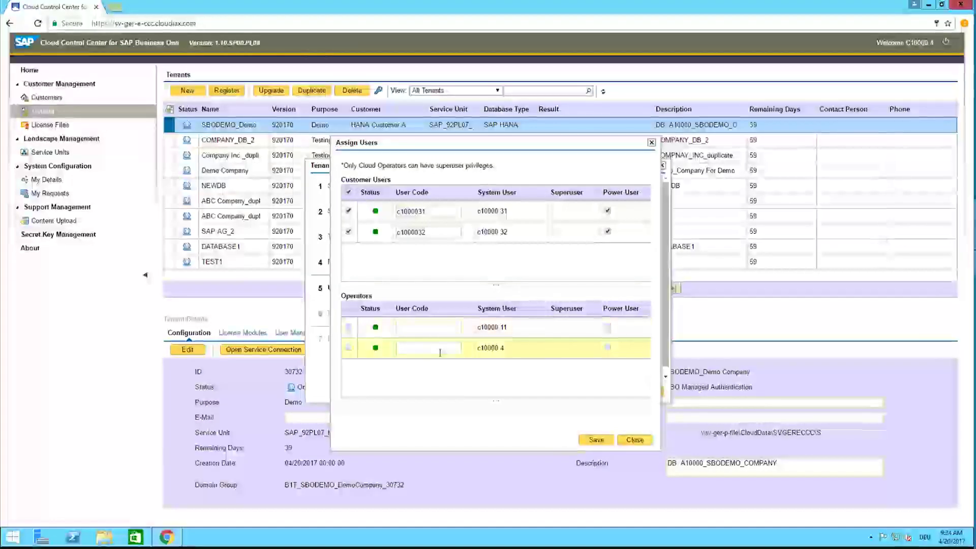
# Step: Add the second operator with user code 'manager' as a power user and save
pyautogui.click(349, 348)
pyautogui.click(407, 349)
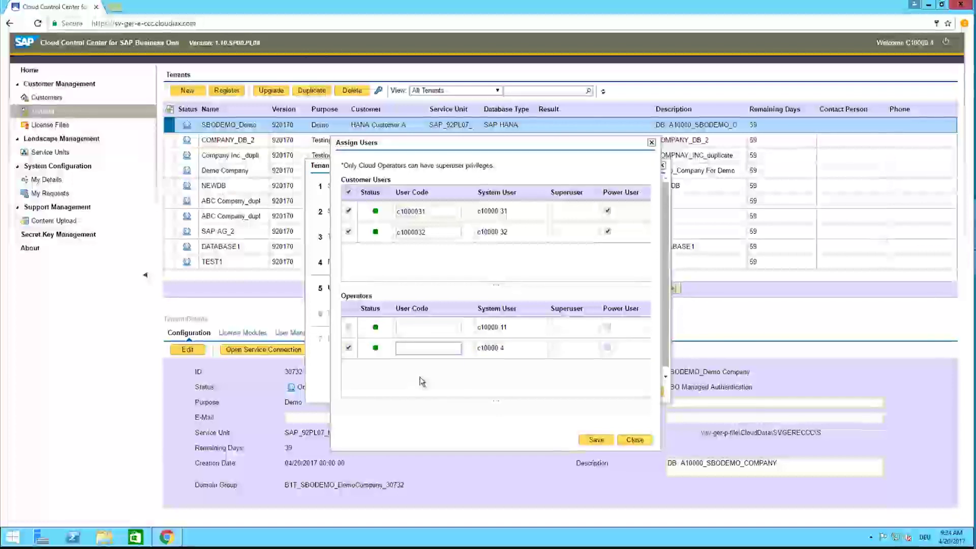
pyautogui.write('manager')
pyautogui.click(429, 347)
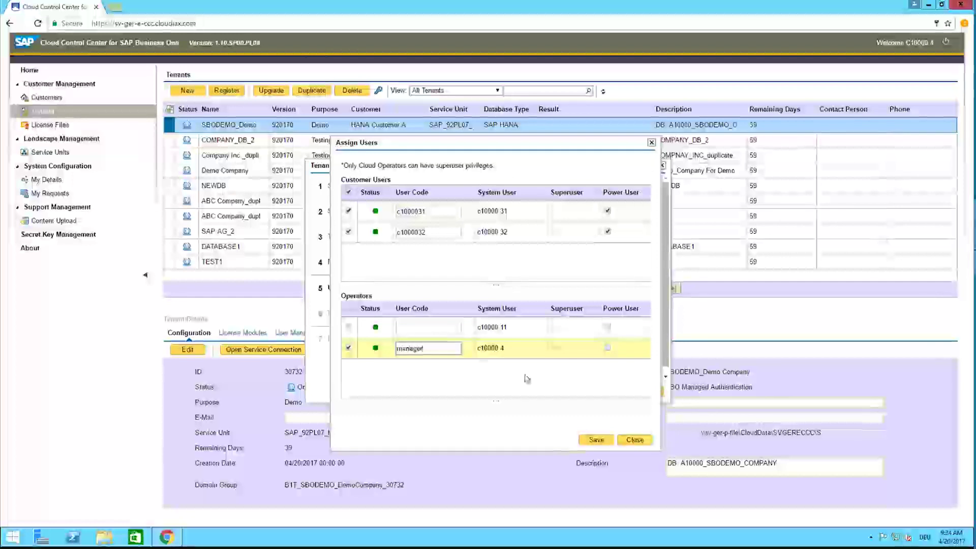
pyautogui.click(608, 349)
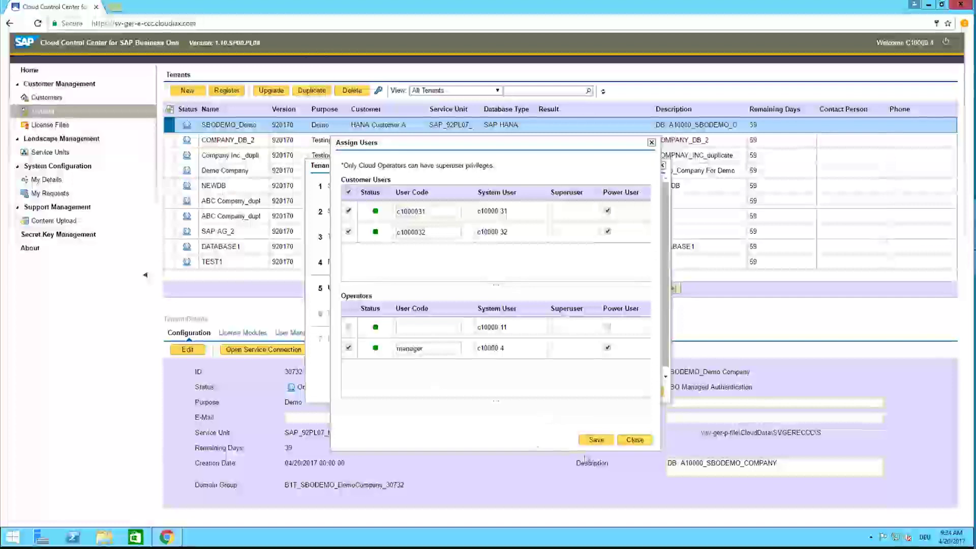
pyautogui.click(593, 441)
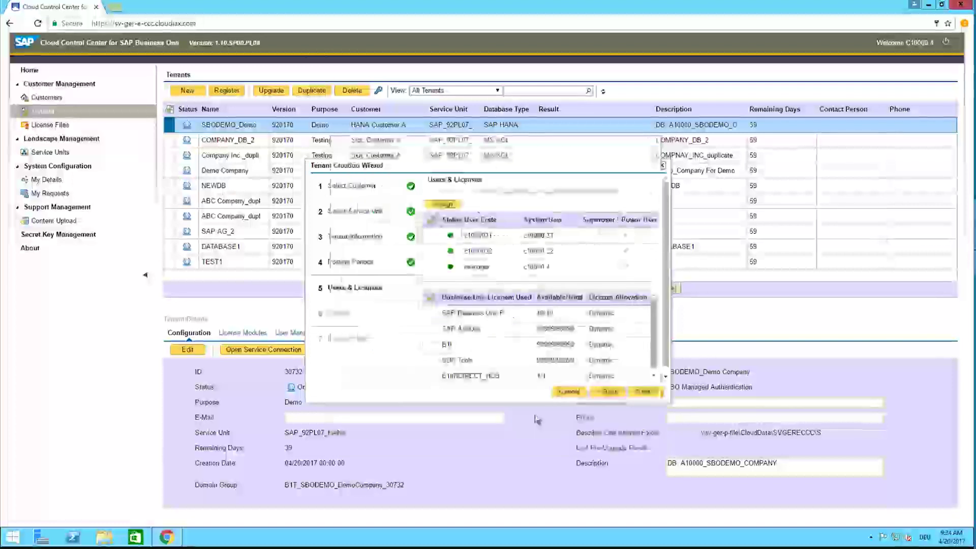
# Step: License the first two users for Professional, SAP AddOns and B1i
pyautogui.click(499, 237)
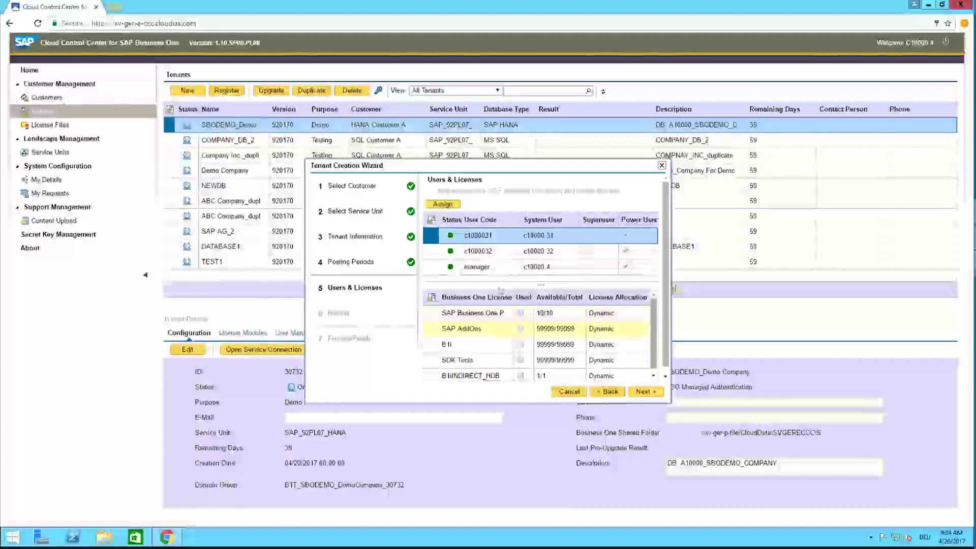
pyautogui.click(521, 313)
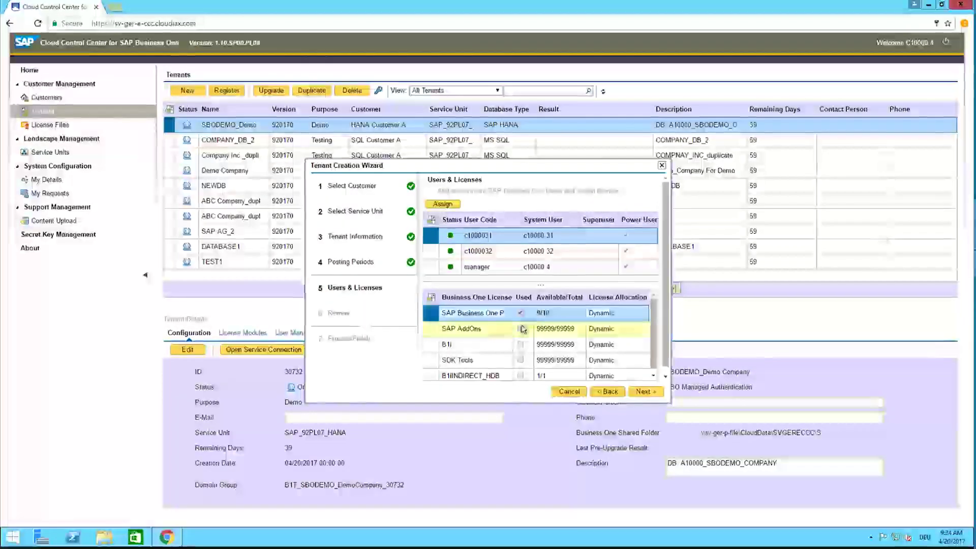
pyautogui.click(521, 329)
pyautogui.click(521, 345)
pyautogui.scroll(-1, 529, 330)
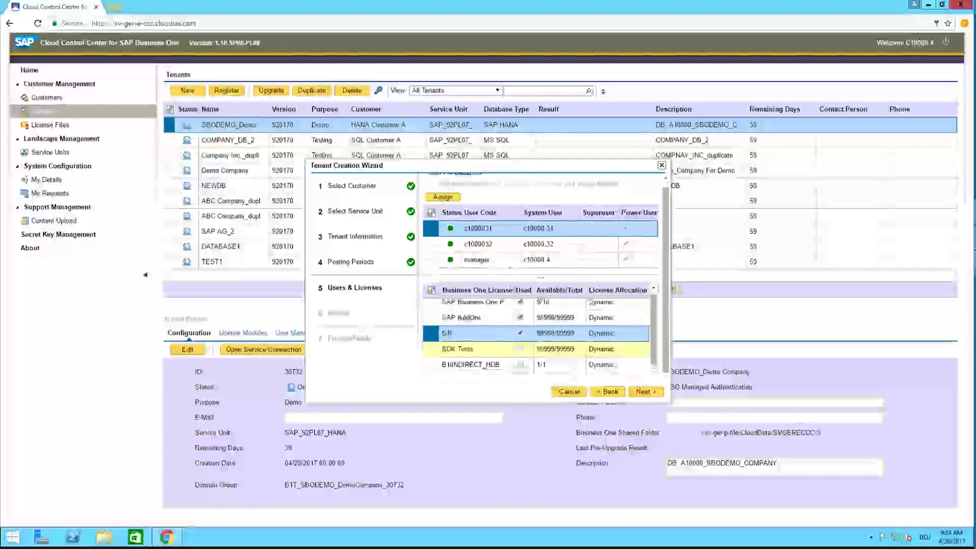
pyautogui.click(521, 302)
pyautogui.click(520, 317)
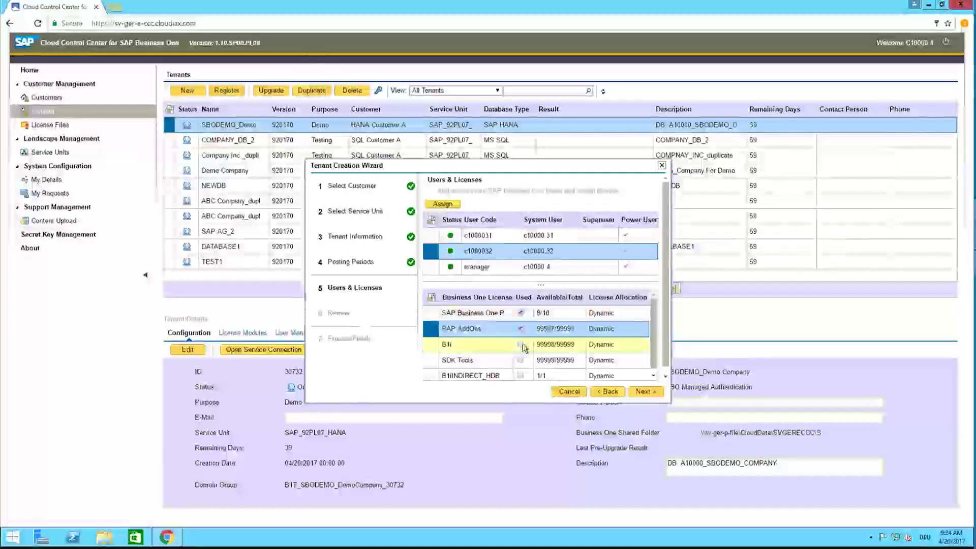
pyautogui.click(520, 333)
pyautogui.click(503, 262)
# Step: License the manager user for Professional, SAP AddOns and B1i, then proceed to Review
pyautogui.scroll(1, 524, 305)
pyautogui.click(521, 313)
pyautogui.click(521, 328)
pyautogui.click(520, 344)
pyautogui.scroll(-1, 537, 350)
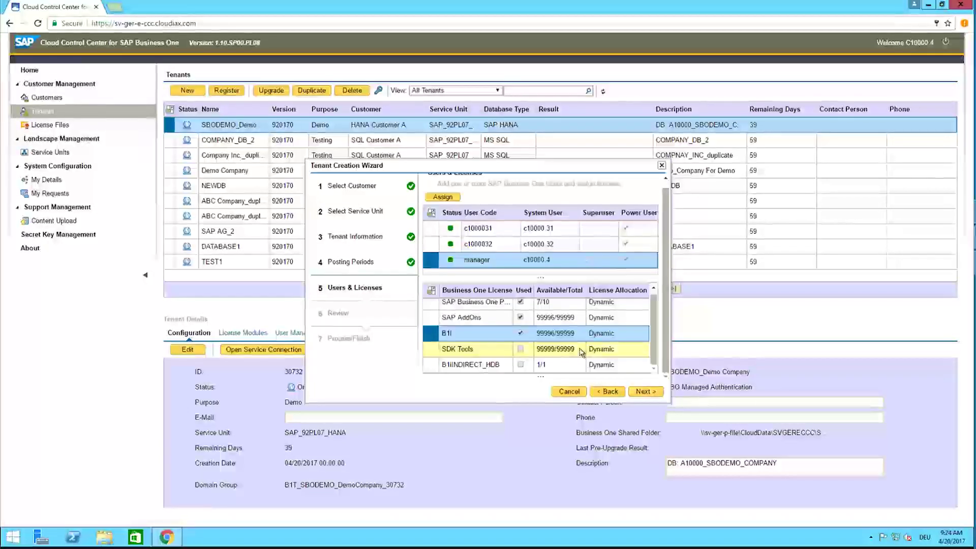
pyautogui.click(644, 392)
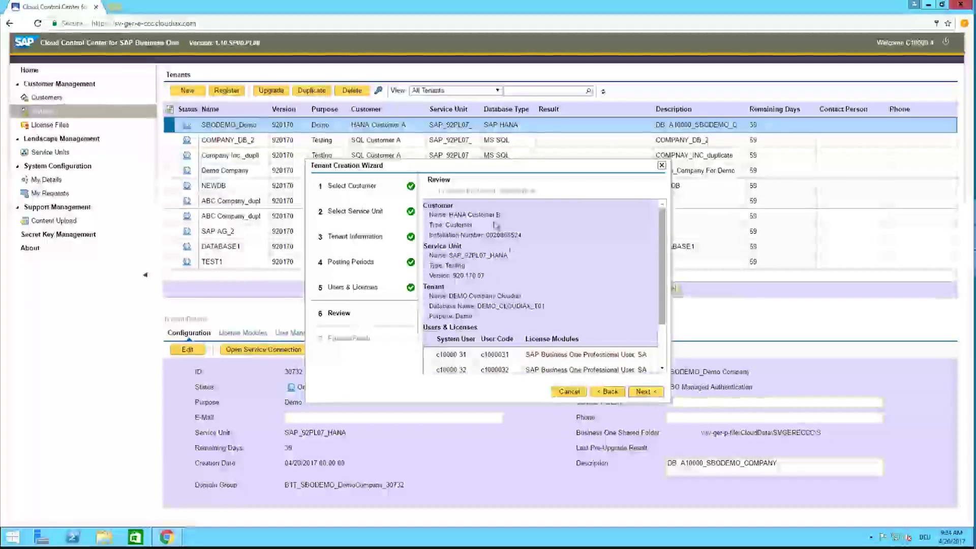
# Step: Check the Review summary for HANA Customer B and DEMO Company Cloudiax, then start creation
pyautogui.scroll(-3, 489, 282)
pyautogui.scroll(3, 489, 284)
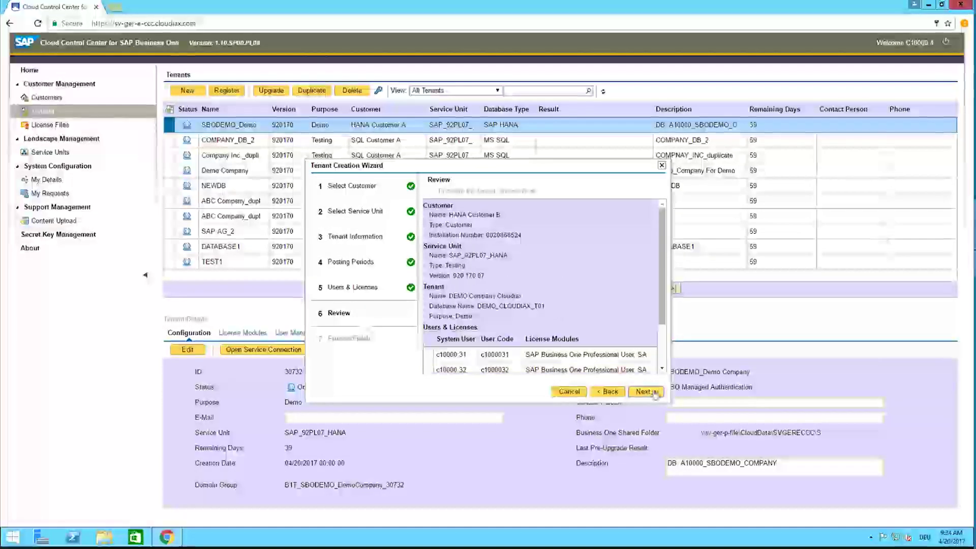
pyautogui.click(644, 391)
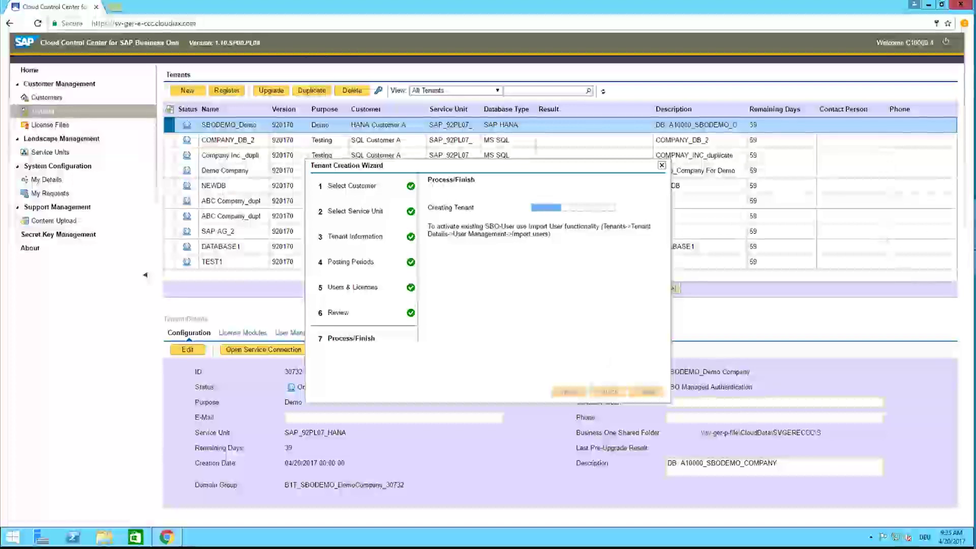
# Step: Open the Control Center in a new browser tab and view the Tenants list with DEMO Company Cloudiax provisioning
pyautogui.rightClick(129, 23)
pyautogui.press('Escape')
pyautogui.hotkey('ctrl', 't')
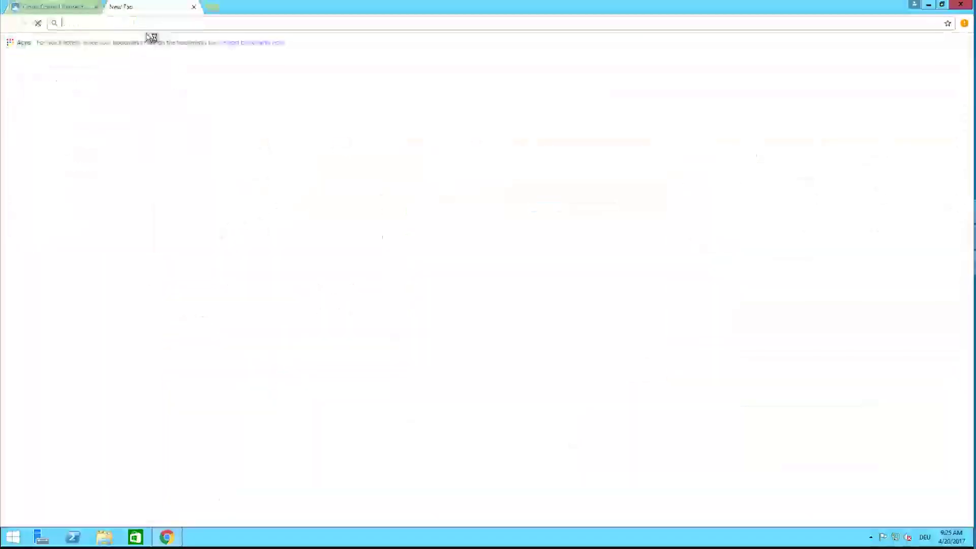
pyautogui.hotkey('ctrl', 'v')
pyautogui.press('Return')
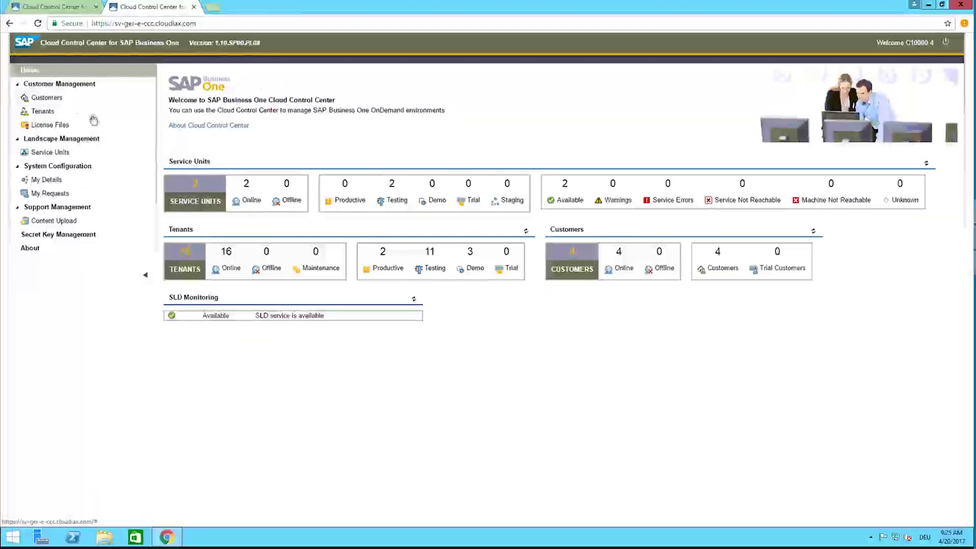
pyautogui.click(74, 114)
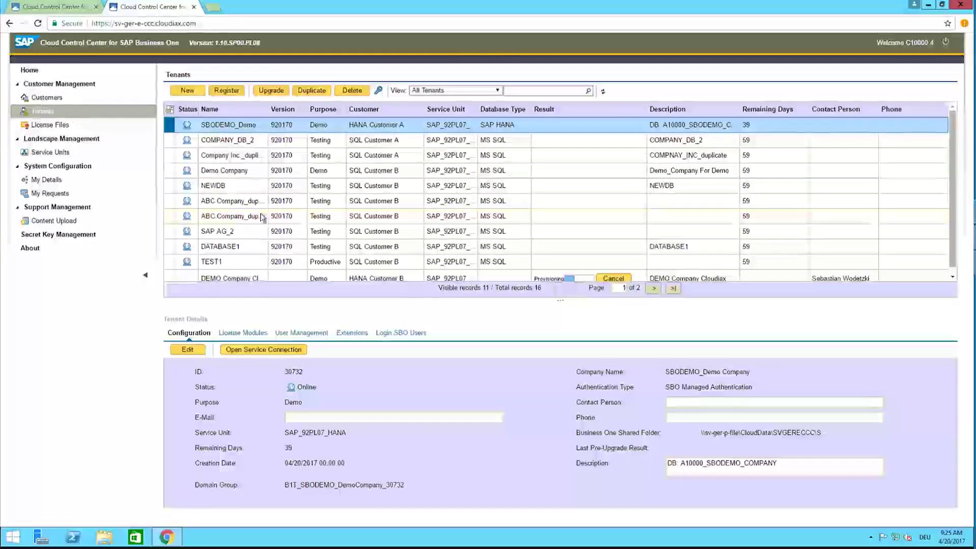
pyautogui.scroll(-1, 262, 216)
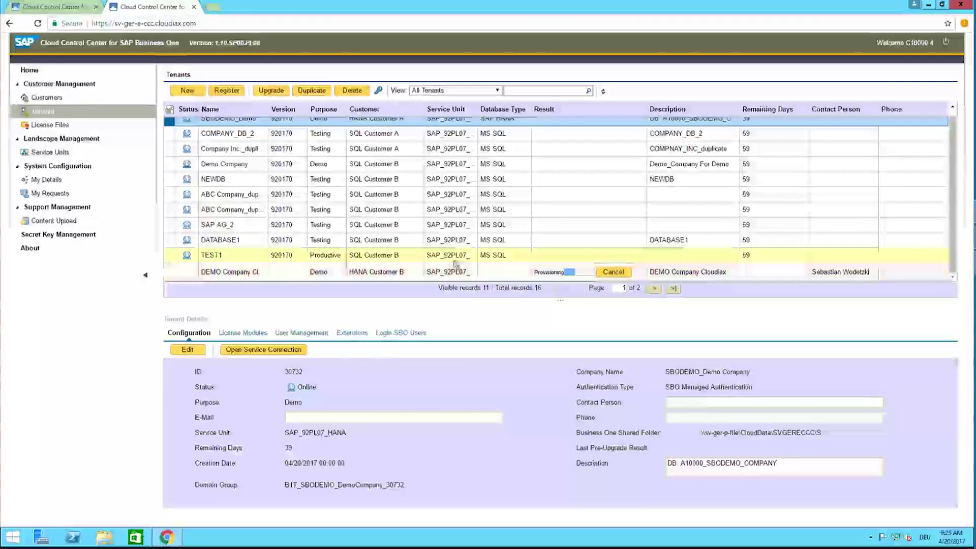
pyautogui.scroll(1, 435, 244)
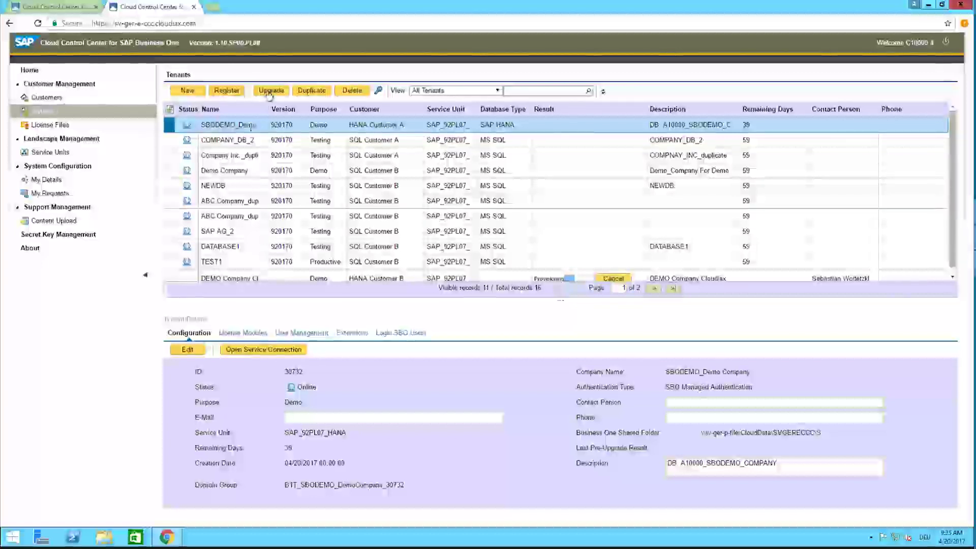
# Step: Run the Tenant Upgrade Wizard twice, find no target service units, and close it
pyautogui.click(270, 92)
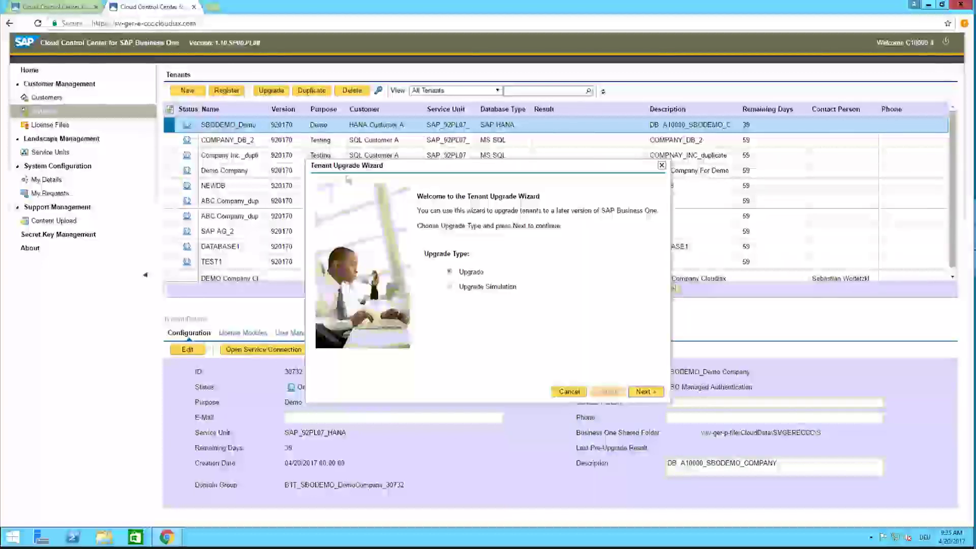
pyautogui.click(642, 392)
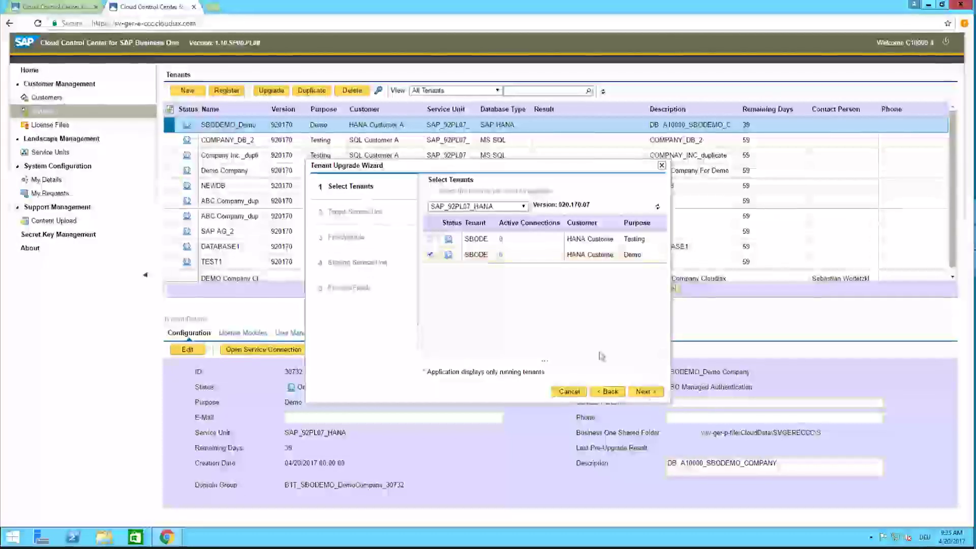
pyautogui.click(645, 391)
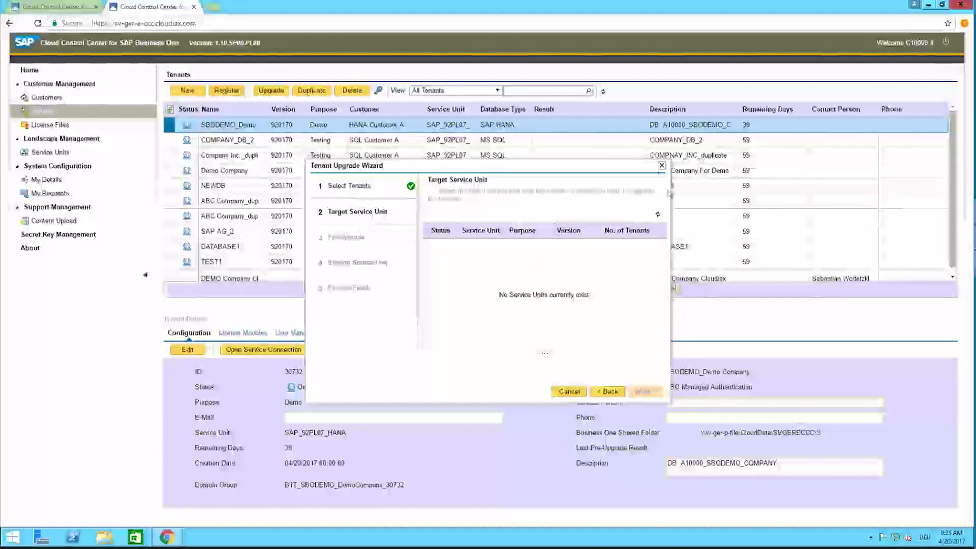
pyautogui.click(661, 165)
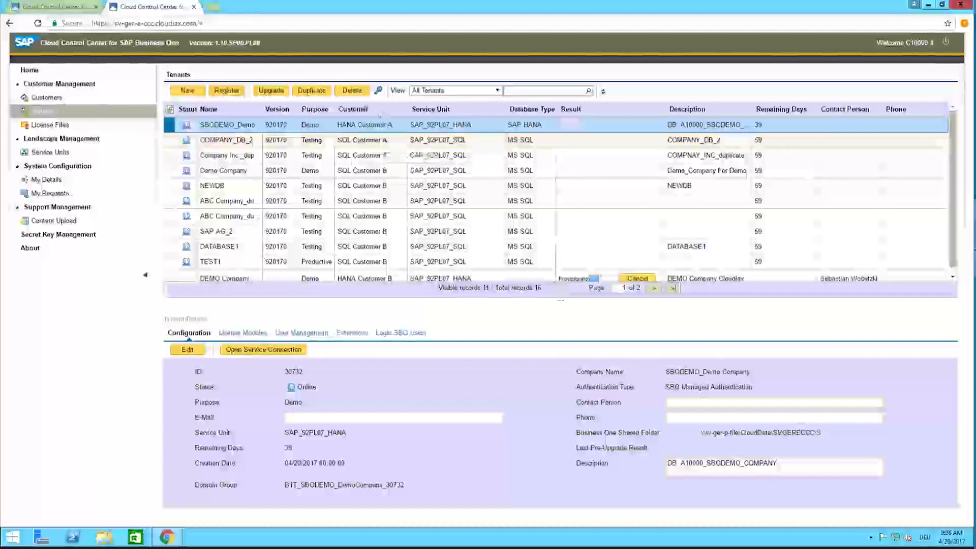
pyautogui.click(279, 92)
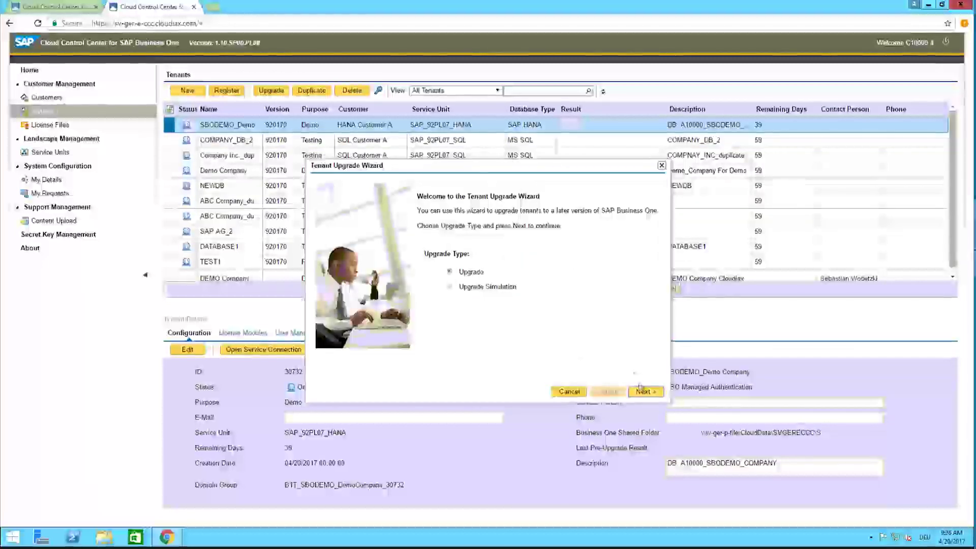
pyautogui.click(645, 392)
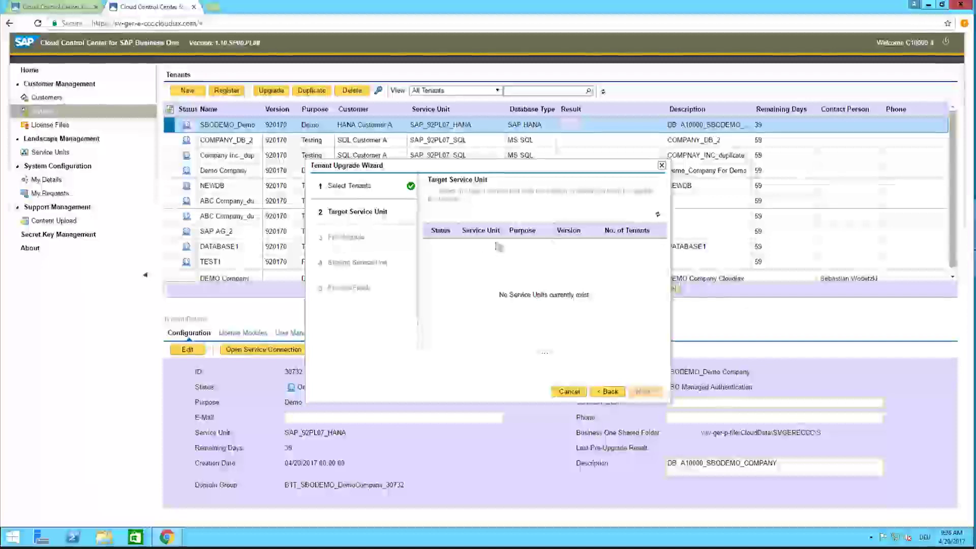
pyautogui.click(661, 166)
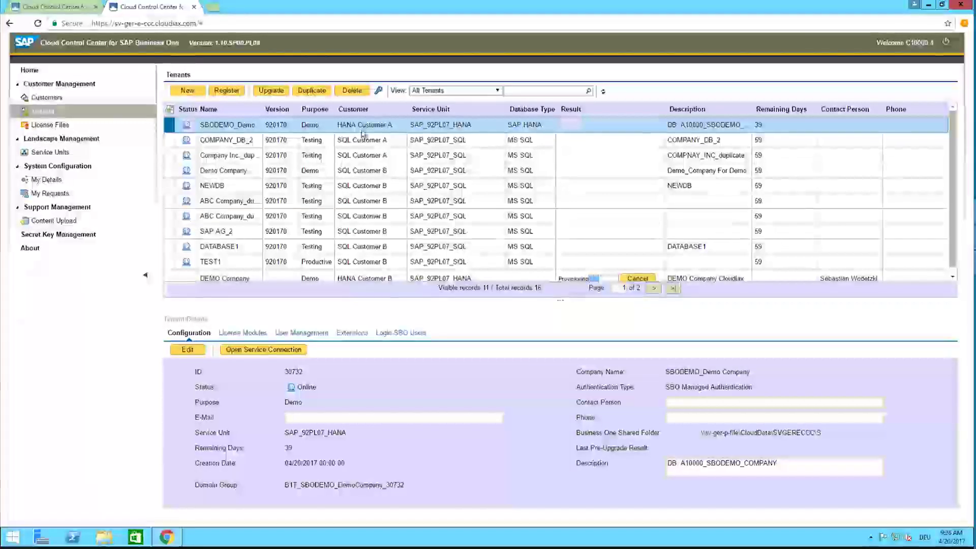
# Step: Duplicate the SBODEMO_Demo Company tenant and choose SAP_92PL07_HANA as the target service unit
pyautogui.click(312, 91)
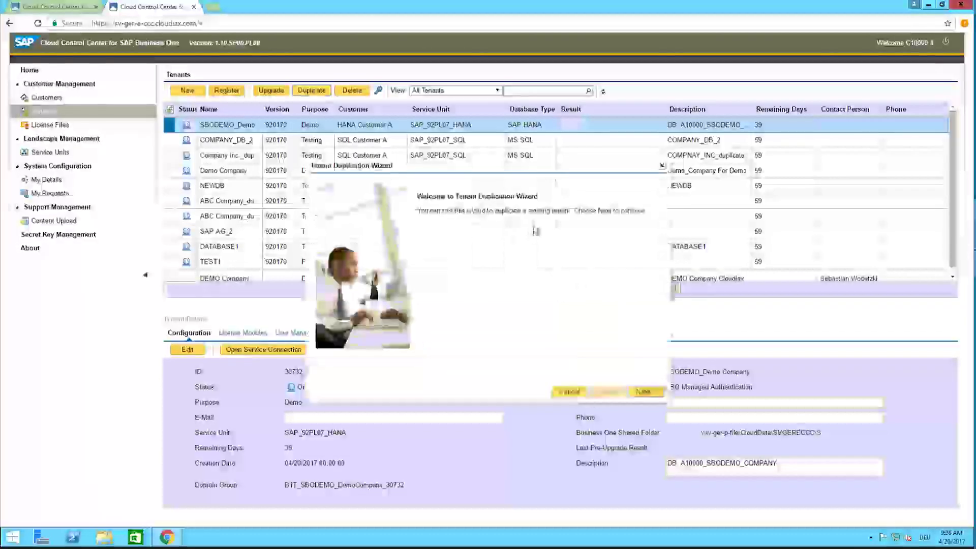
pyautogui.click(654, 389)
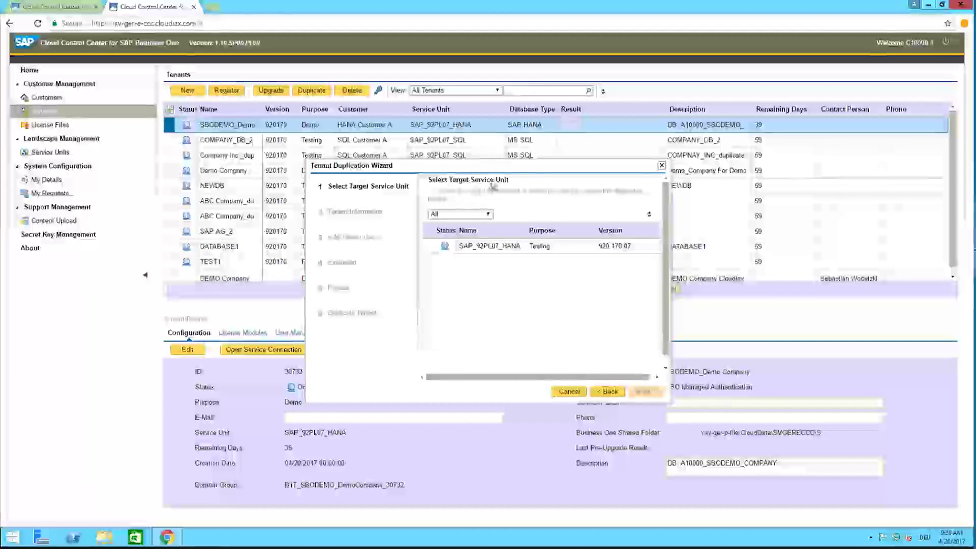
pyautogui.click(501, 252)
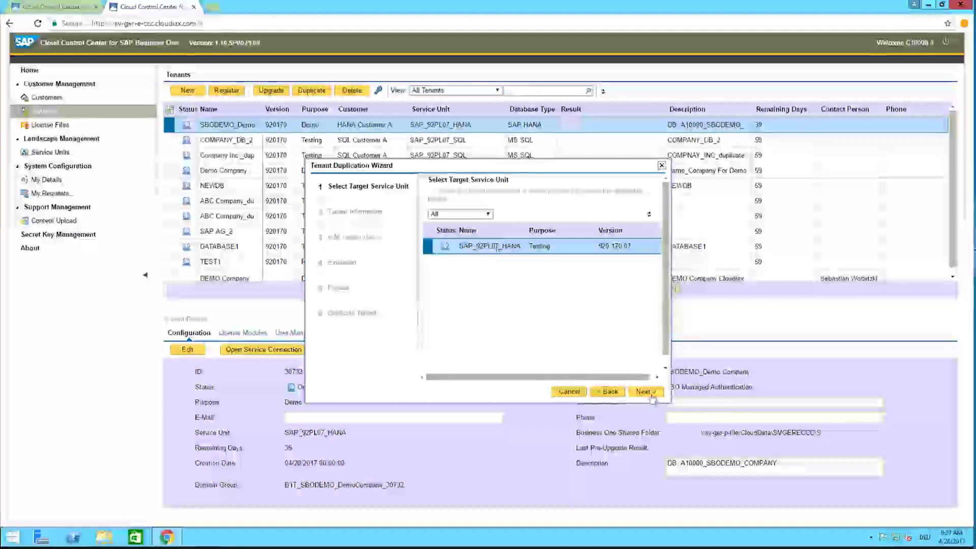
pyautogui.click(647, 392)
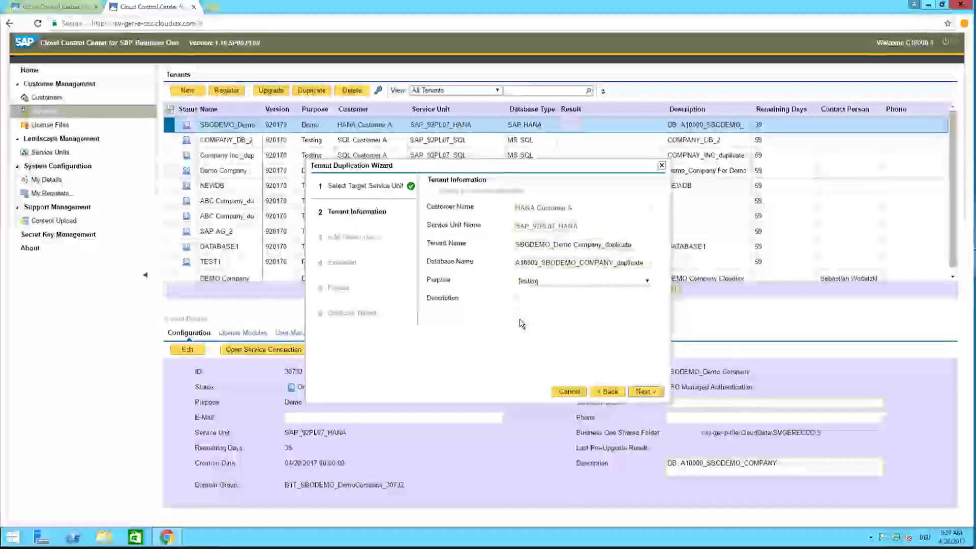
# Step: Replace the database name's 'duplicate' suffix with 12 and enter the description 'Duplicate Database'
pyautogui.click(536, 243)
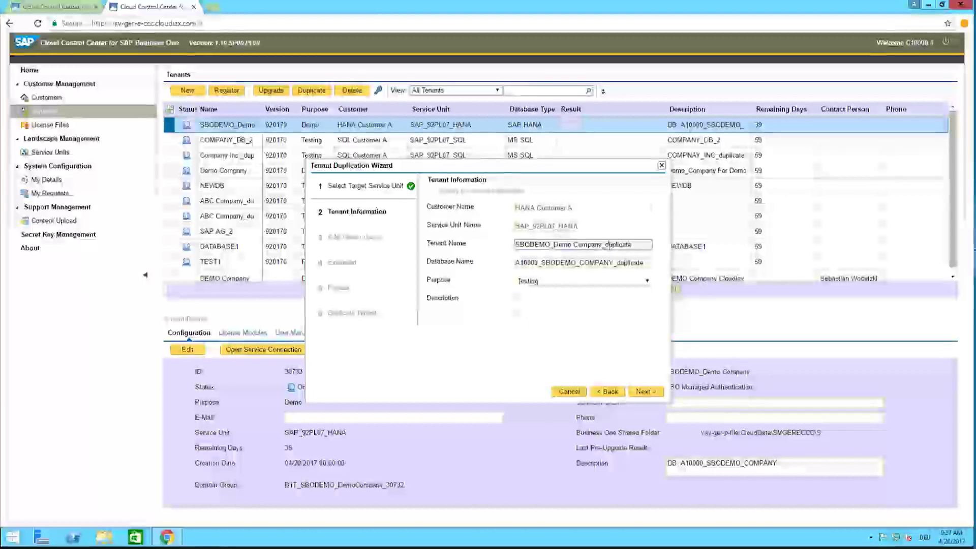
pyautogui.moveTo(616, 262); pyautogui.dragTo(652, 263)
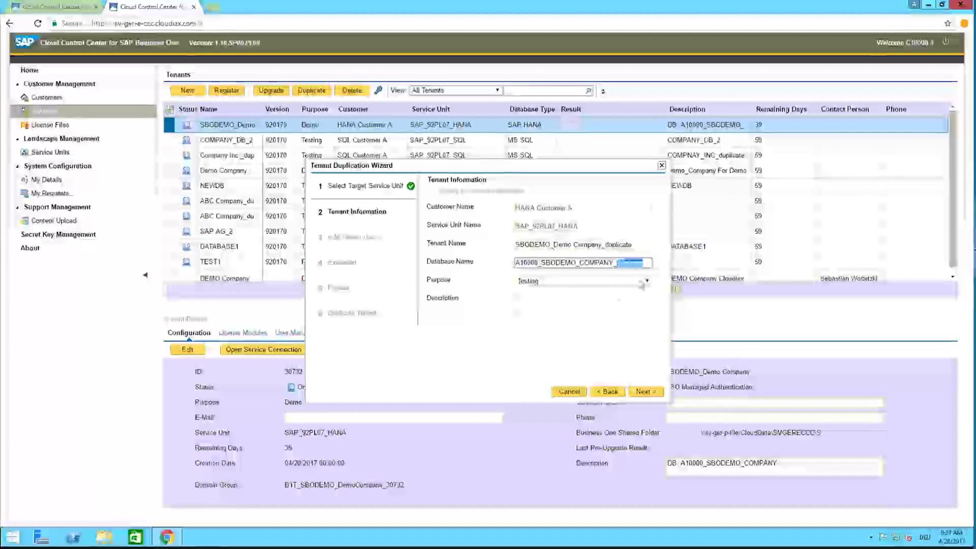
pyautogui.press('BackSpace')
pyautogui.write('1')
pyautogui.write('2')
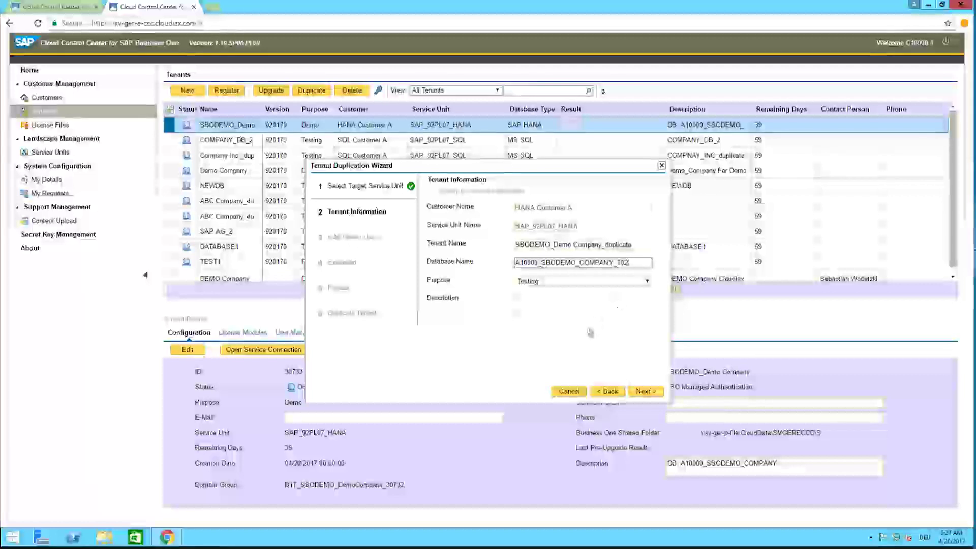
pyautogui.click(572, 307)
pyautogui.write('Du')
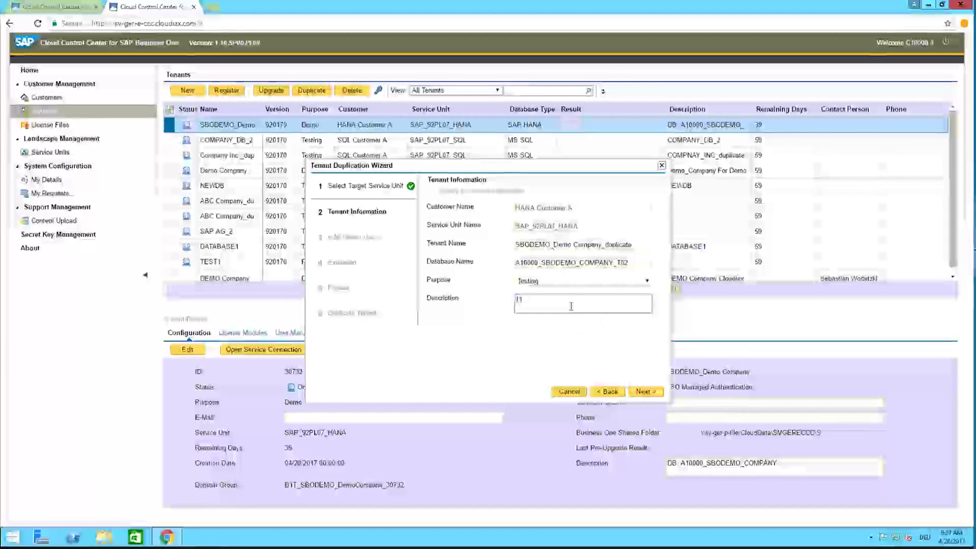
pyautogui.write('plicate')
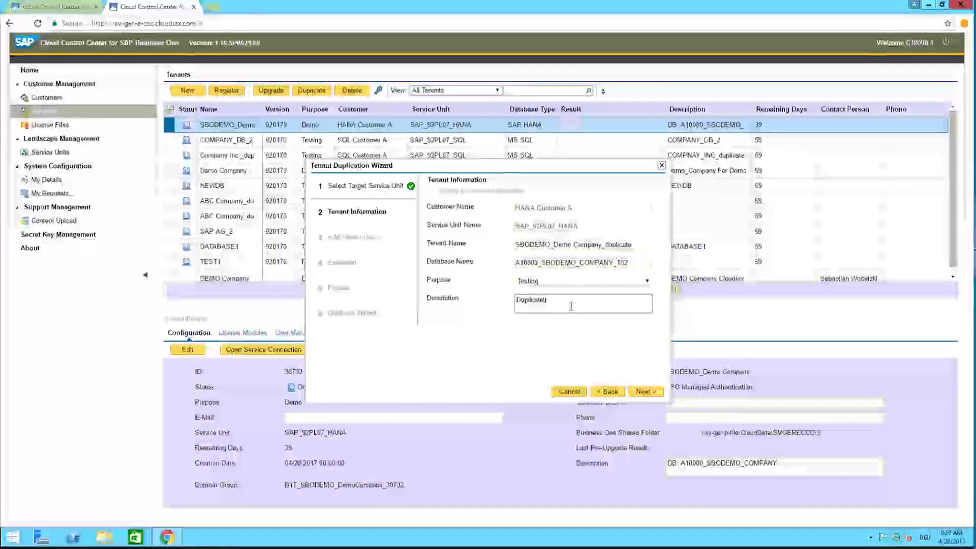
pyautogui.write(' Database')
# Step: Check the licenses of both power users on Add Tenant Users, then continue to Extension
pyautogui.click(641, 392)
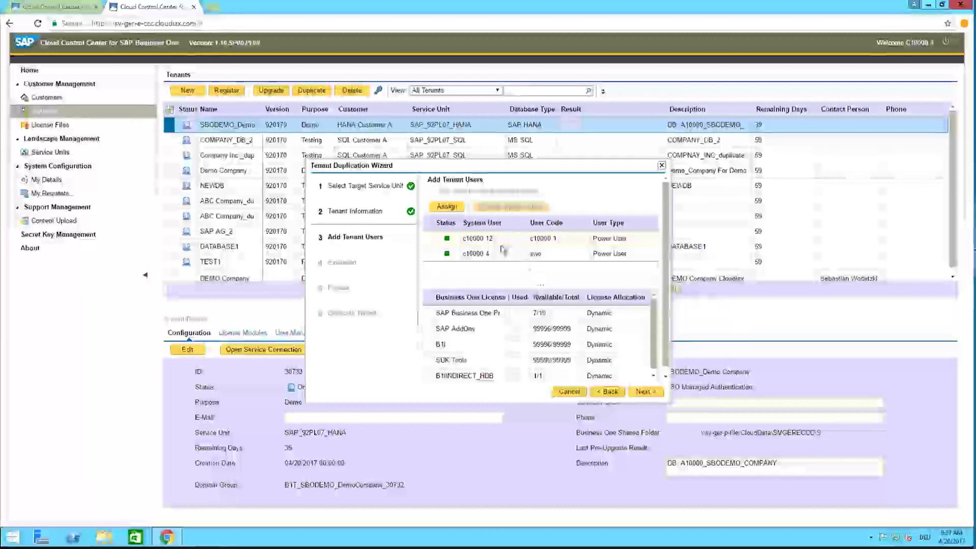
pyautogui.click(442, 241)
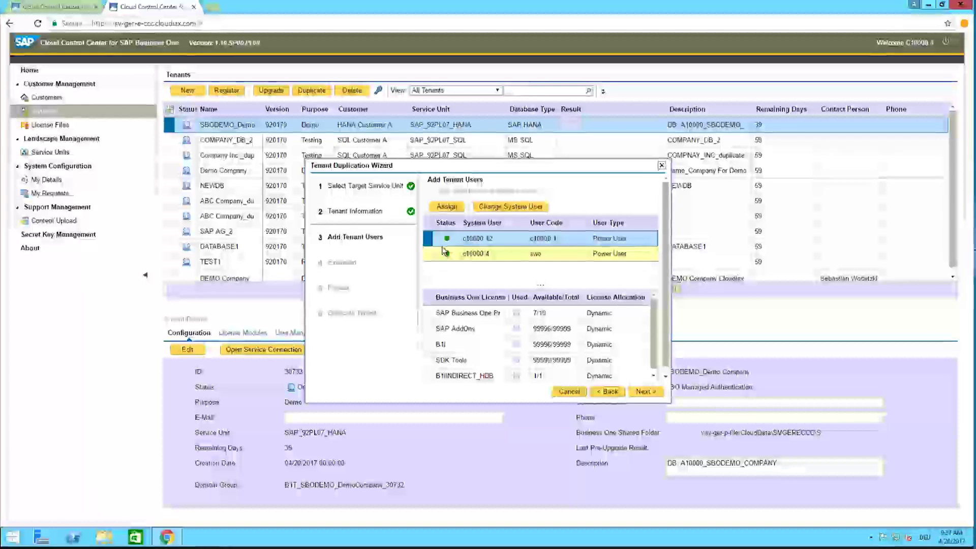
pyautogui.click(454, 256)
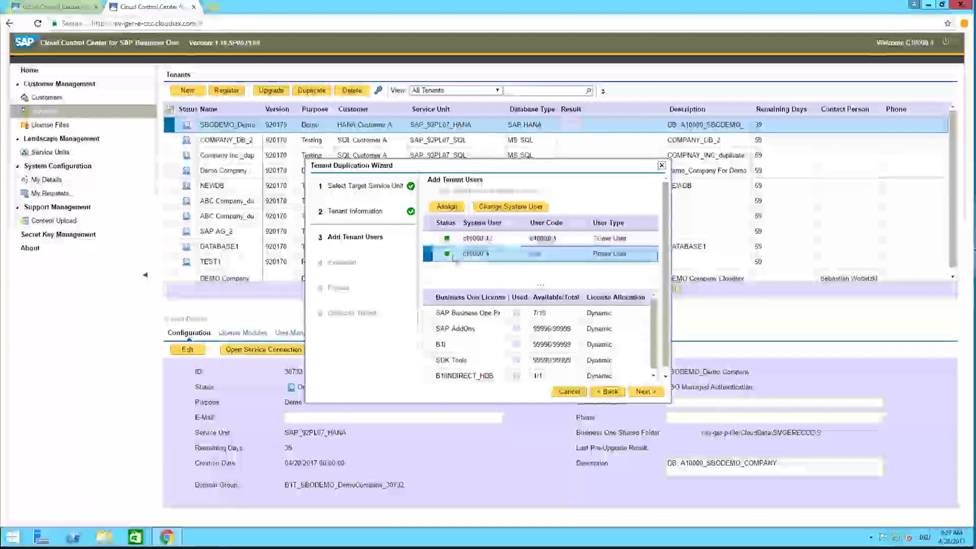
pyautogui.click(498, 240)
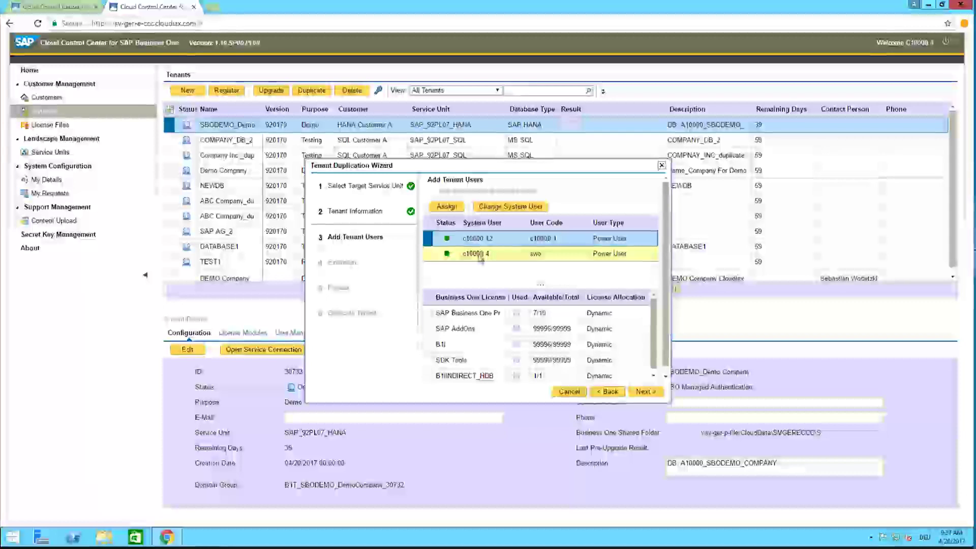
pyautogui.click(640, 391)
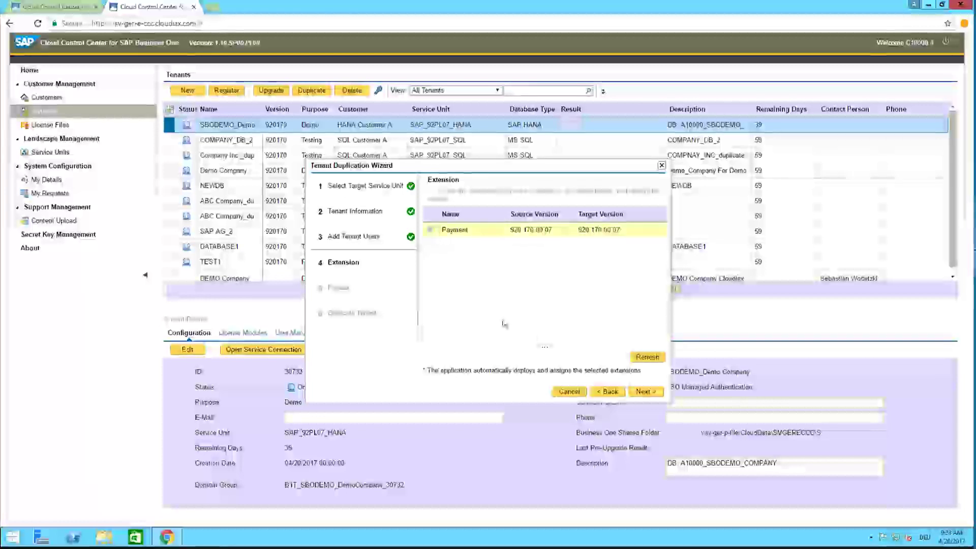
# Step: Pass the Extension step and confirm the Review summary to launch the duplication
pyautogui.click(645, 392)
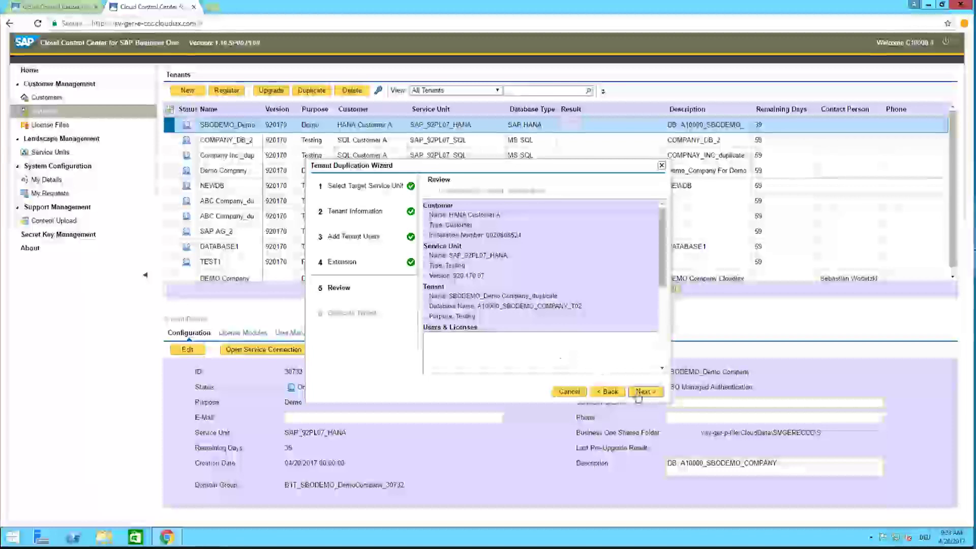
pyautogui.click(644, 391)
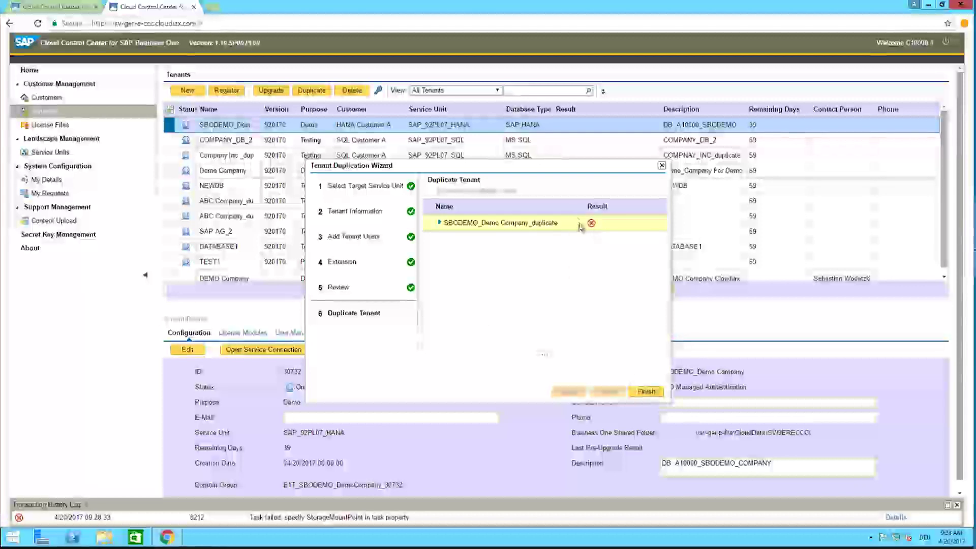
# Step: Expand the SBODEMO_Demo_Company_duplicate result to see its failed steps, then finish the wizard
pyautogui.click(437, 223)
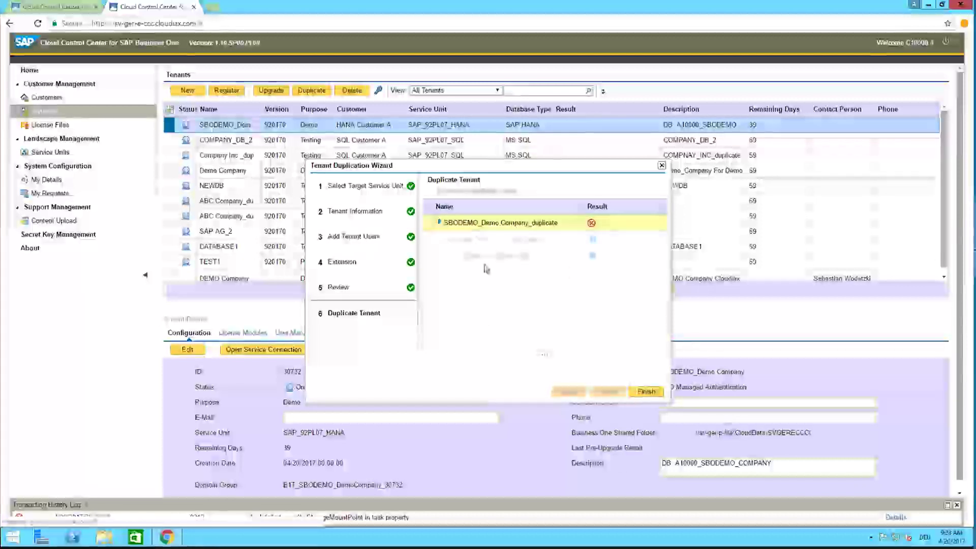
pyautogui.click(658, 396)
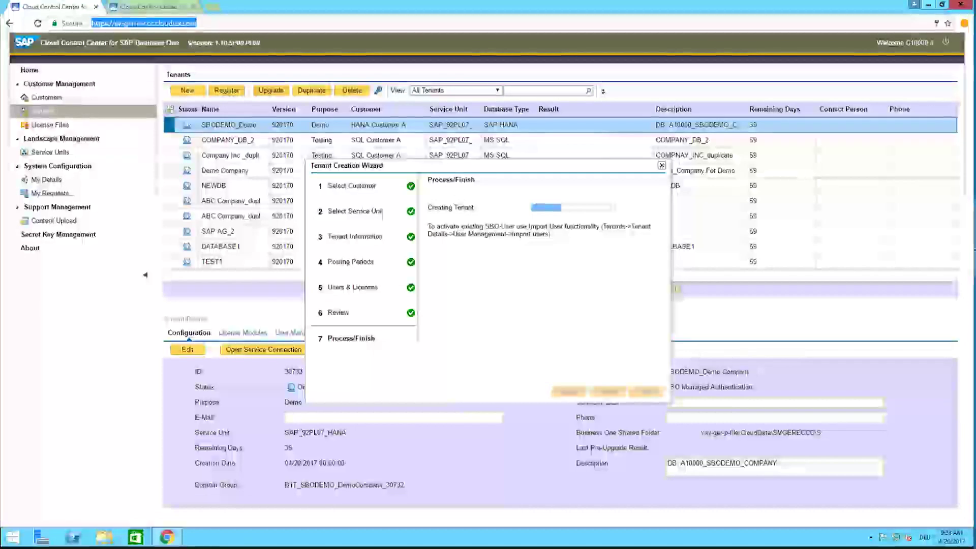
# Step: Refresh the second Control Center tab and open the SBODEMO_Demo tenant's details
pyautogui.click(167, 10)
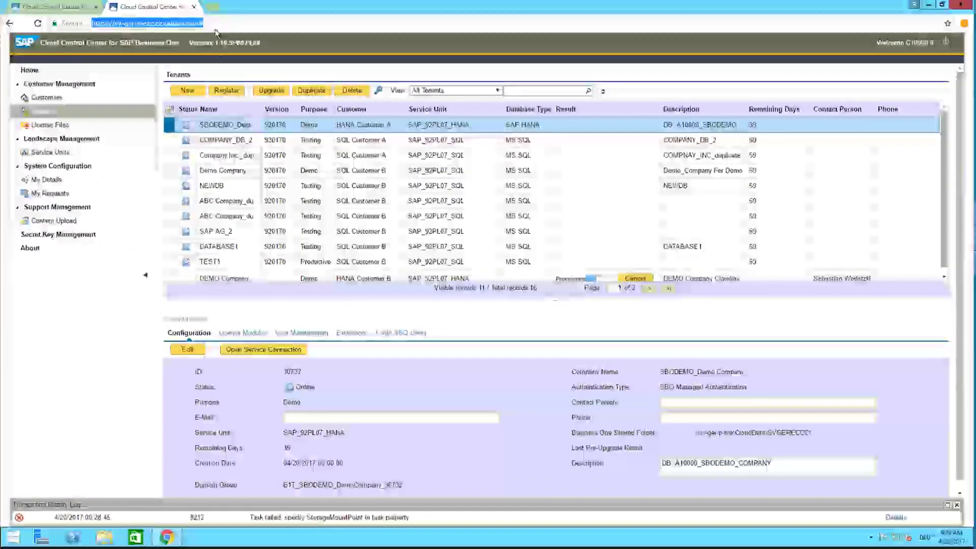
pyautogui.press('Return')
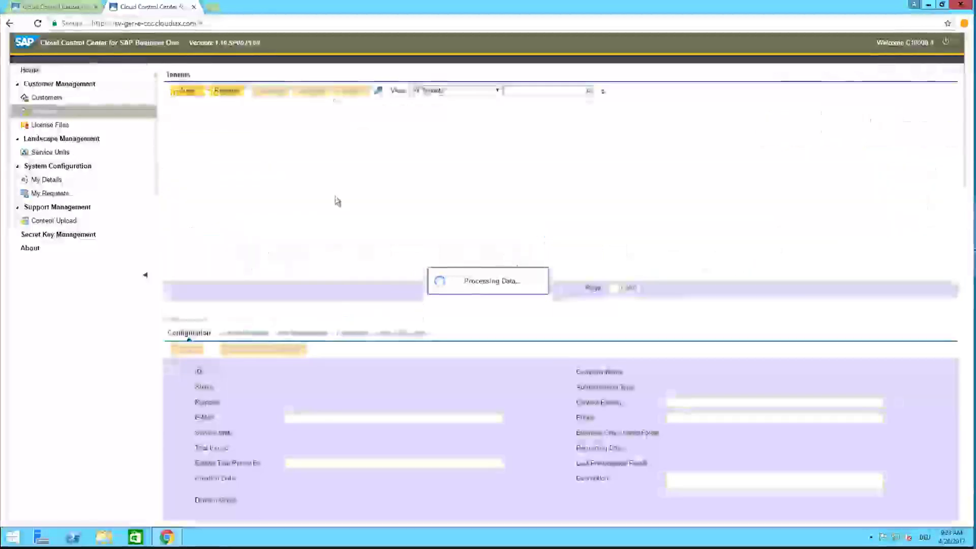
pyautogui.click(317, 279)
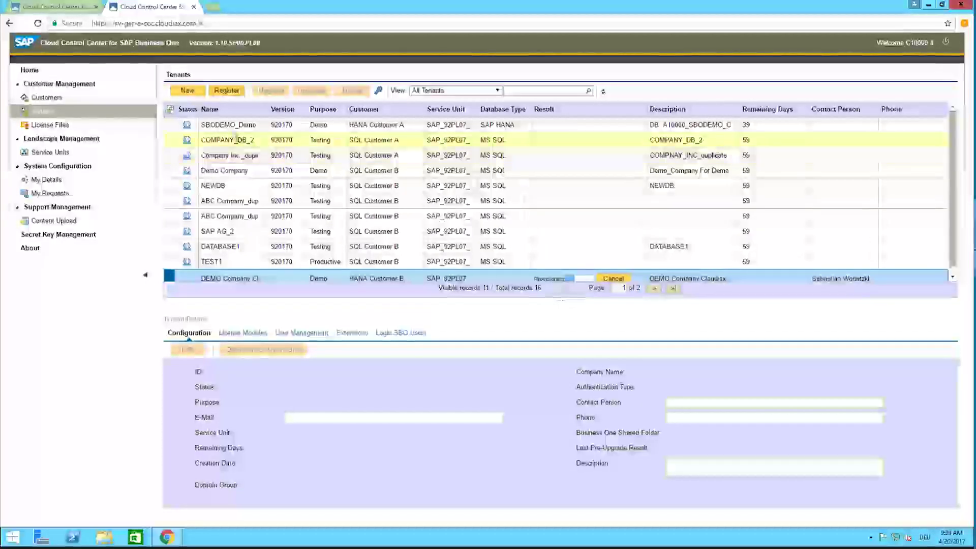
pyautogui.click(227, 127)
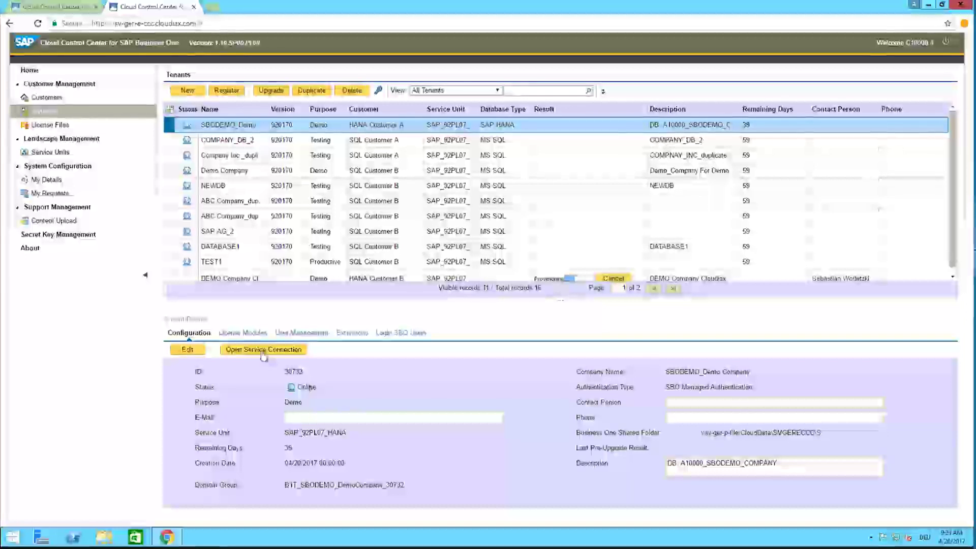
# Step: Edit the tenant, leave its status Online, and view its license modules
pyautogui.click(188, 349)
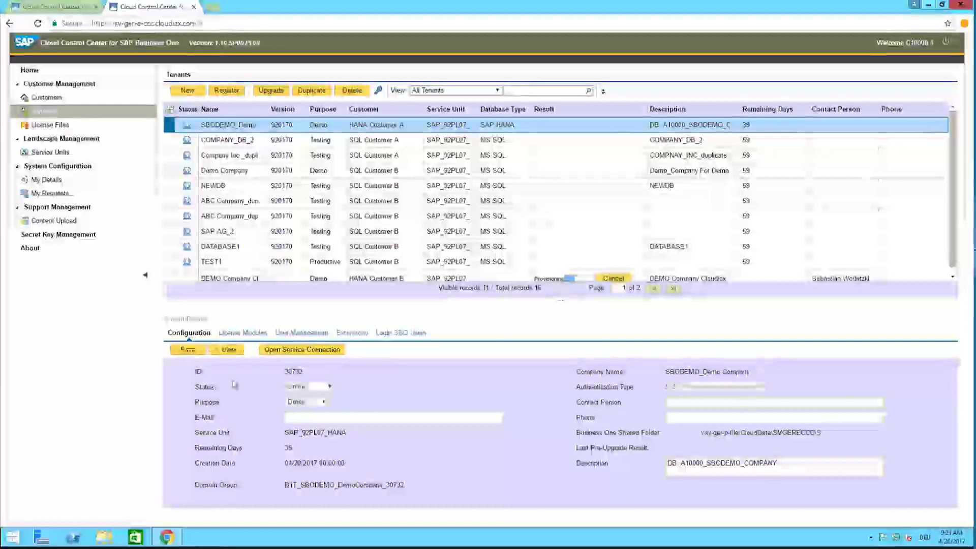
pyautogui.click(305, 390)
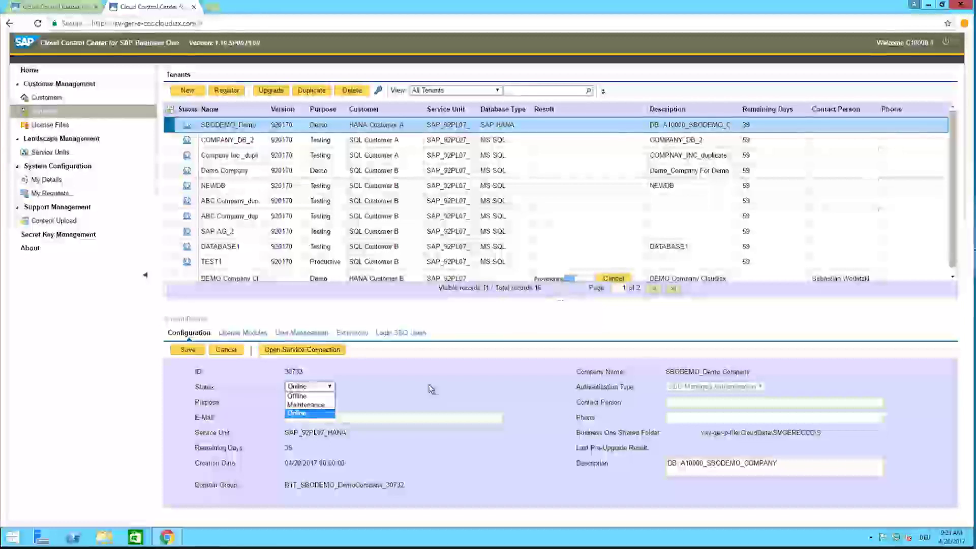
pyautogui.click(431, 389)
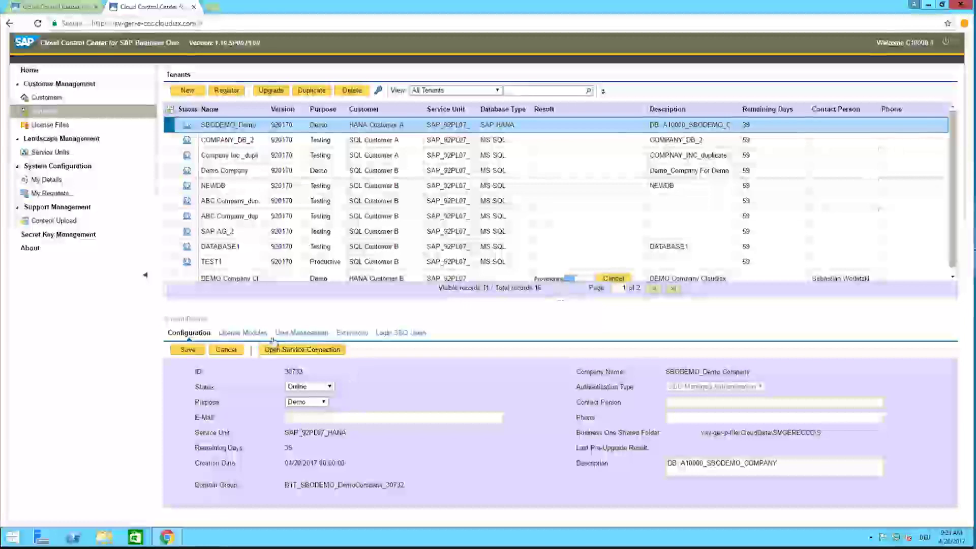
pyautogui.click(249, 333)
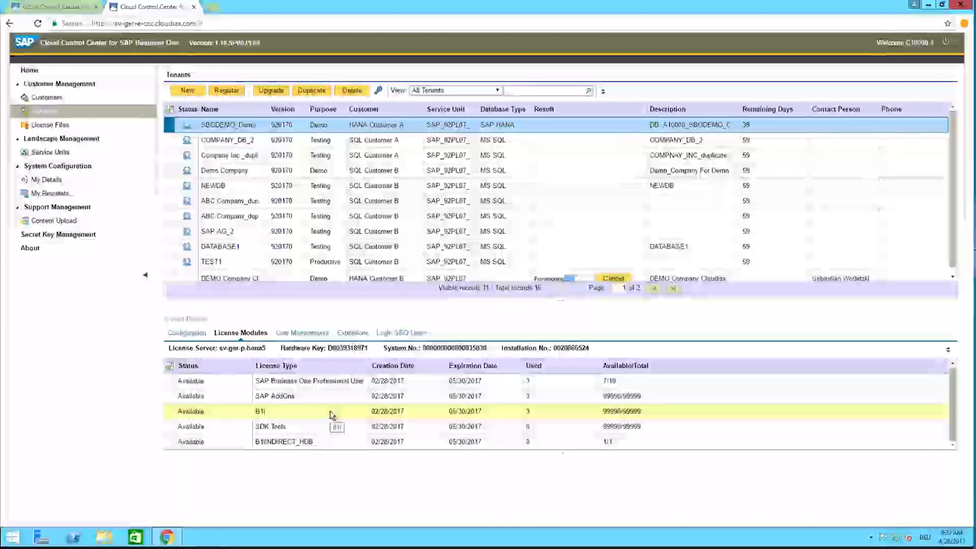
# Step: Add the first customer user to SBODEMO_Demo as a power user, completing its user code with 3
pyautogui.click(311, 333)
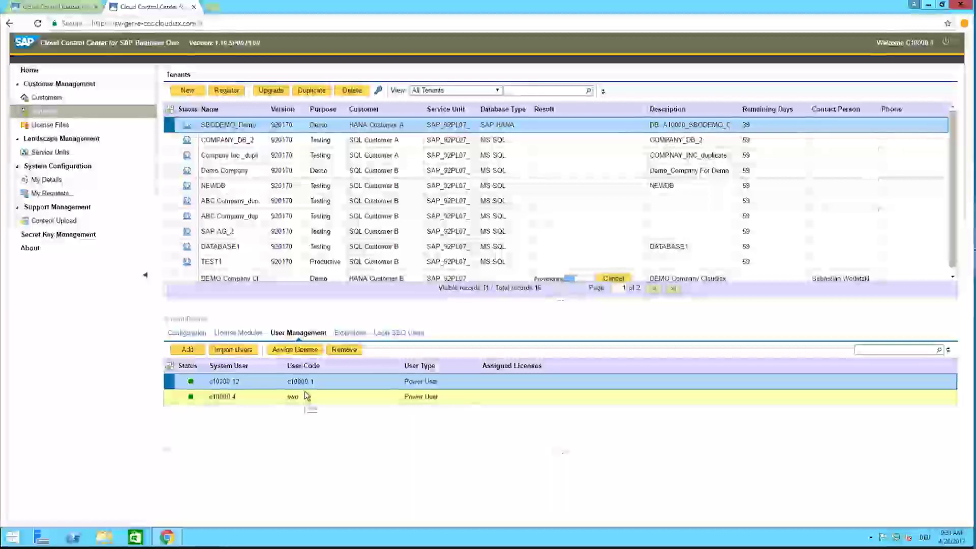
pyautogui.click(188, 349)
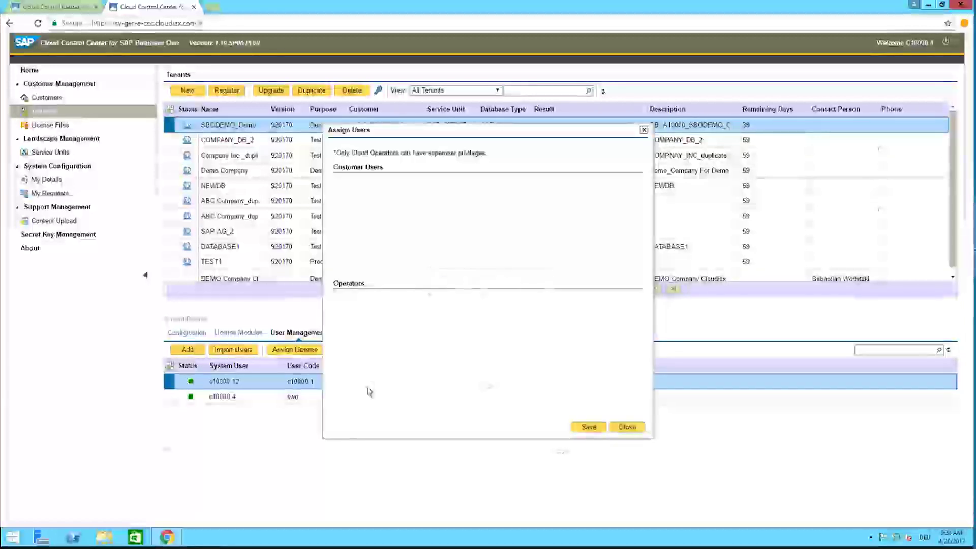
pyautogui.click(341, 199)
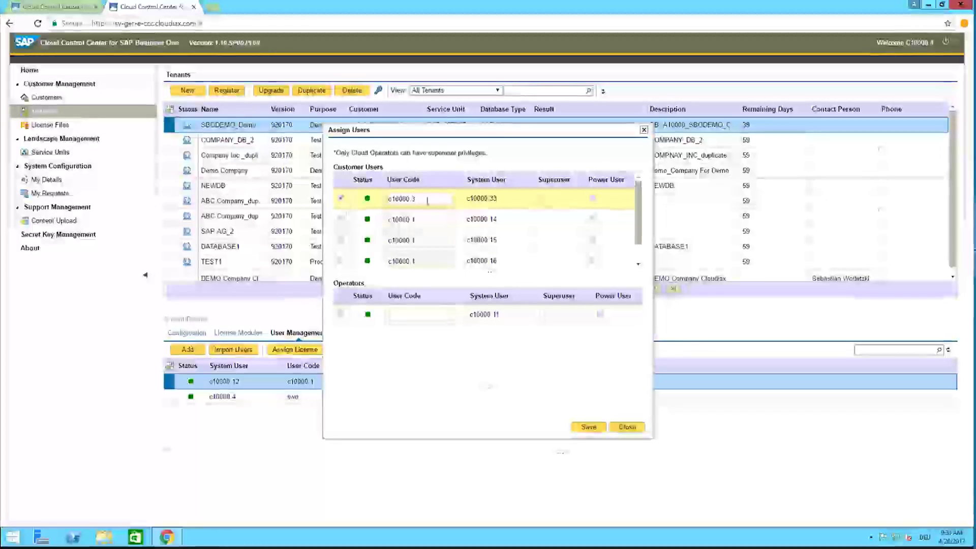
pyautogui.write('3')
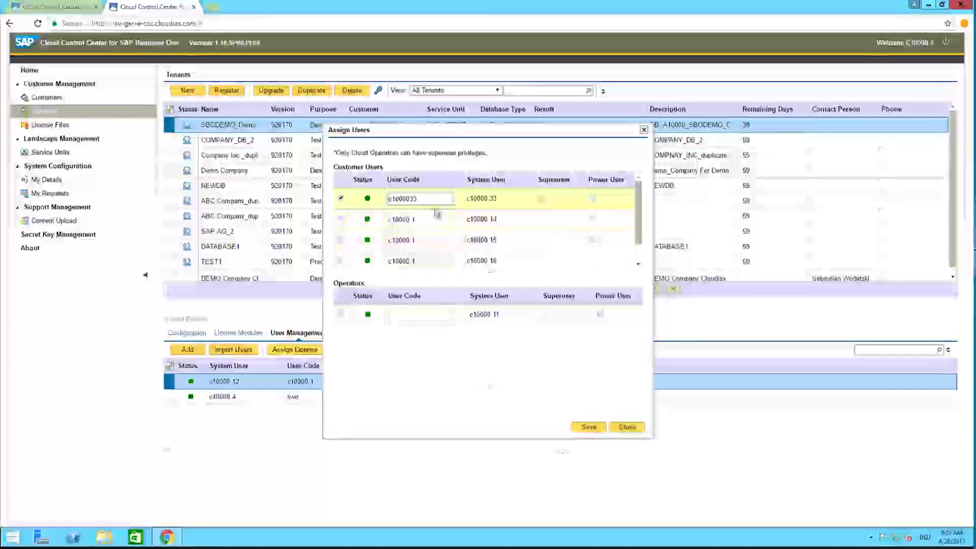
pyautogui.click(590, 427)
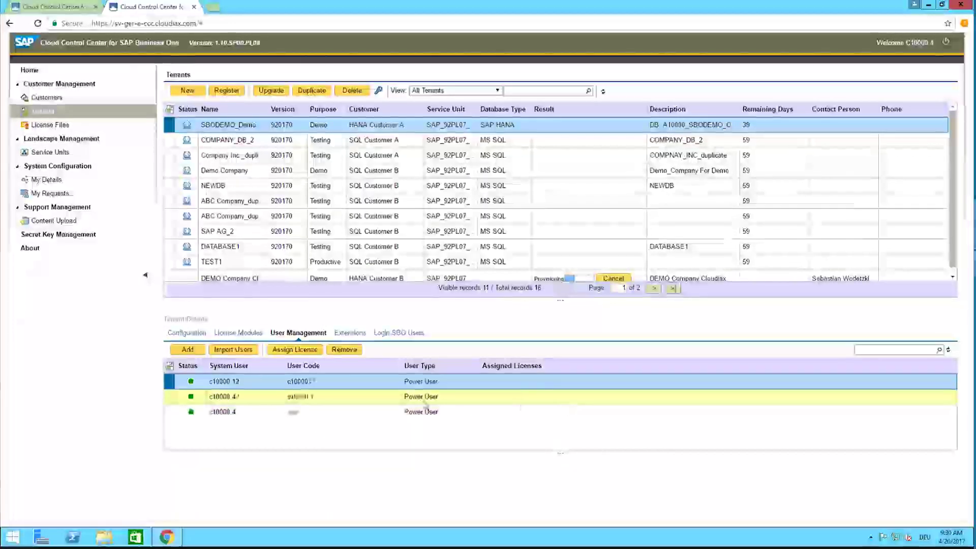
# Step: Assign Business One Professional, SAP AddOns and B1i licenses to each of the three users
pyautogui.click(303, 350)
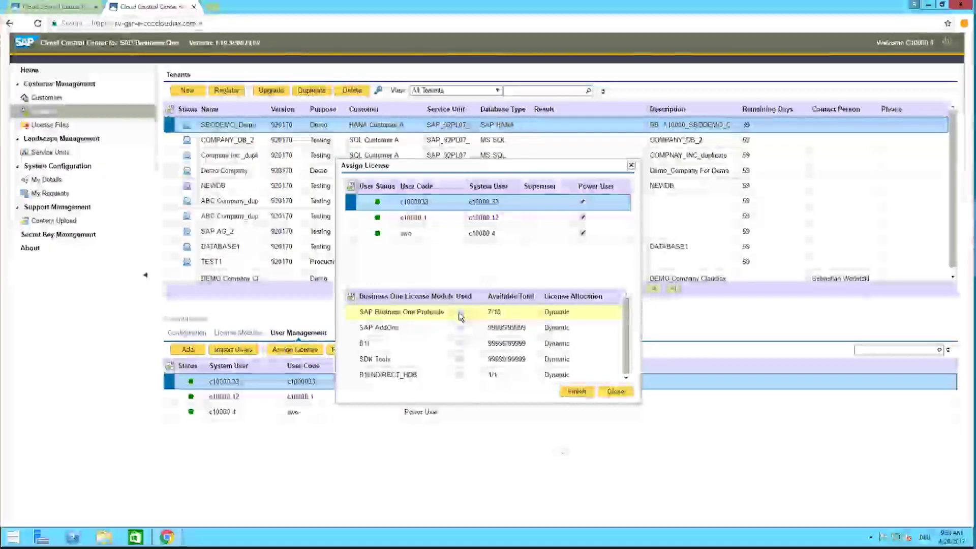
pyautogui.click(461, 312)
pyautogui.click(461, 328)
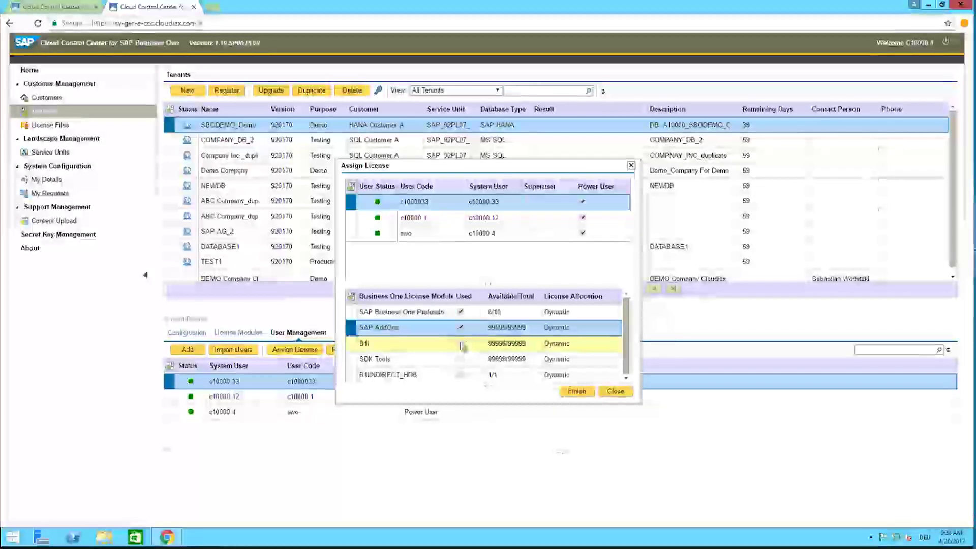
pyautogui.click(461, 344)
pyautogui.press('Down')
pyautogui.click(460, 312)
pyautogui.click(461, 328)
pyautogui.click(461, 344)
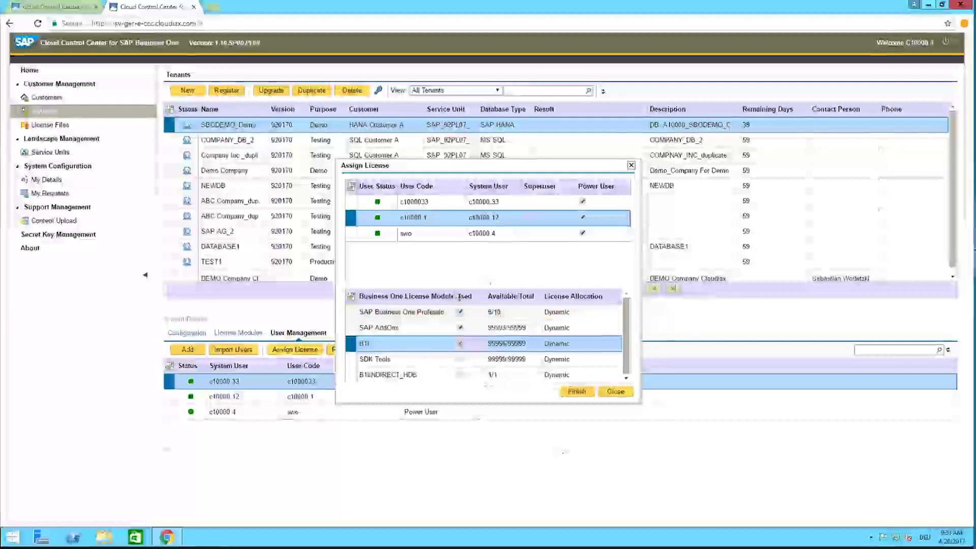
pyautogui.press('Down')
pyautogui.click(460, 344)
pyautogui.click(461, 327)
pyautogui.click(461, 312)
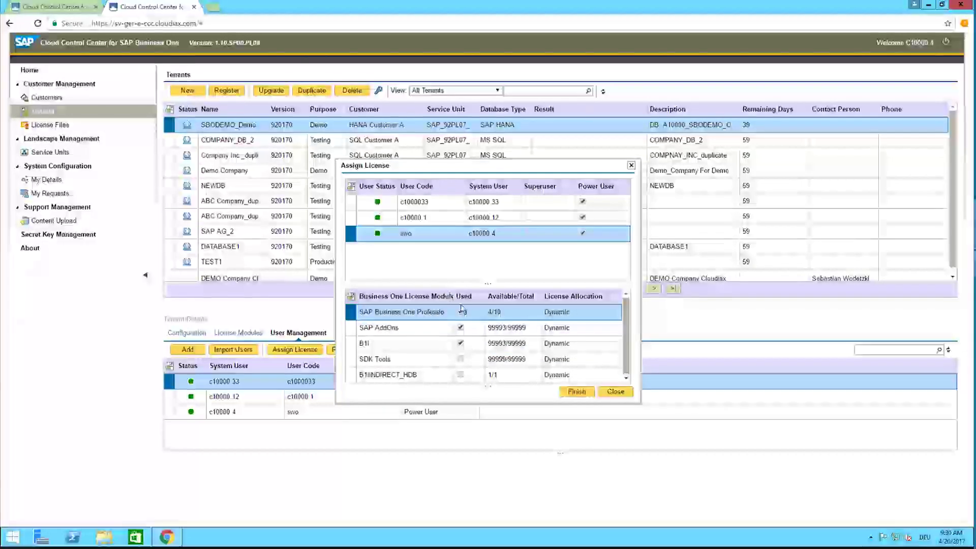
pyautogui.click(582, 396)
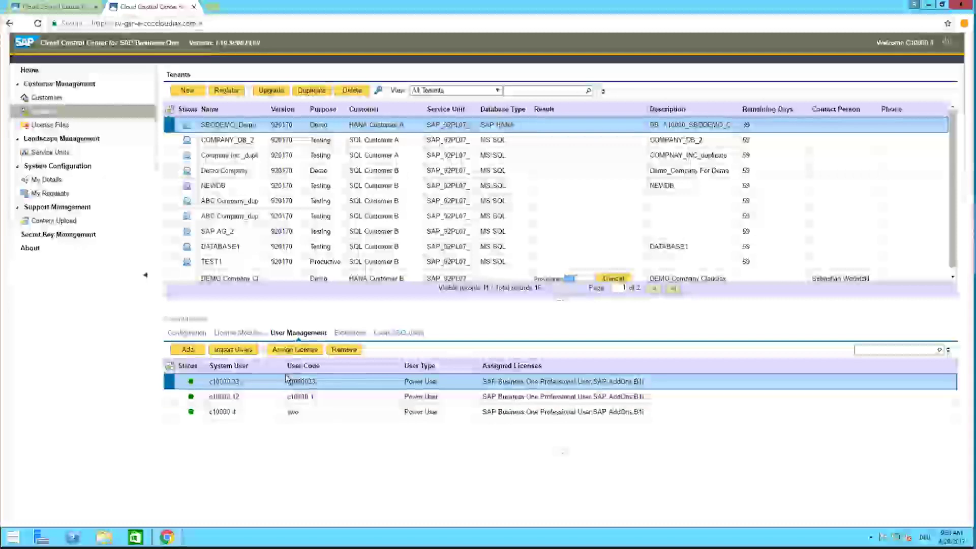
# Step: Import the manager user linked to an existing system user and save it
pyautogui.click(242, 354)
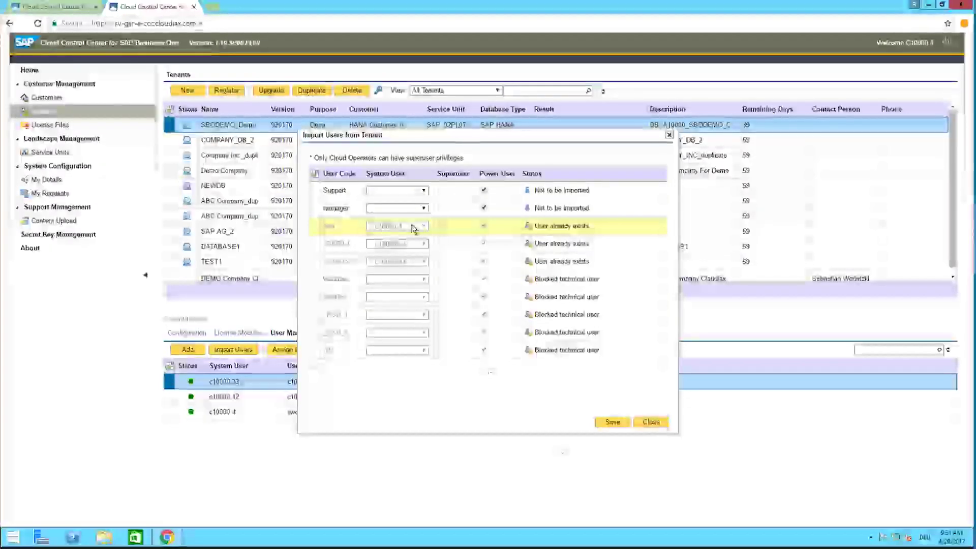
pyautogui.click(395, 206)
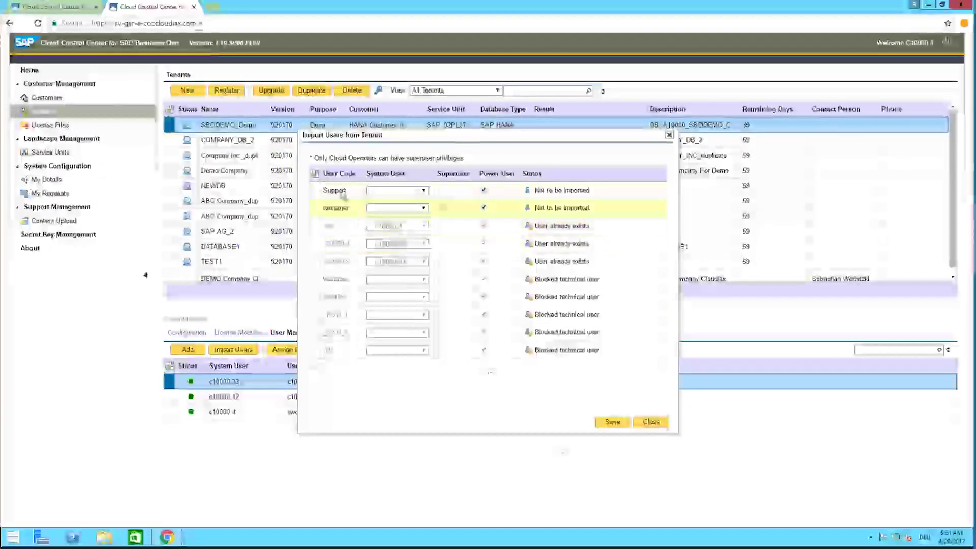
pyautogui.click(417, 270)
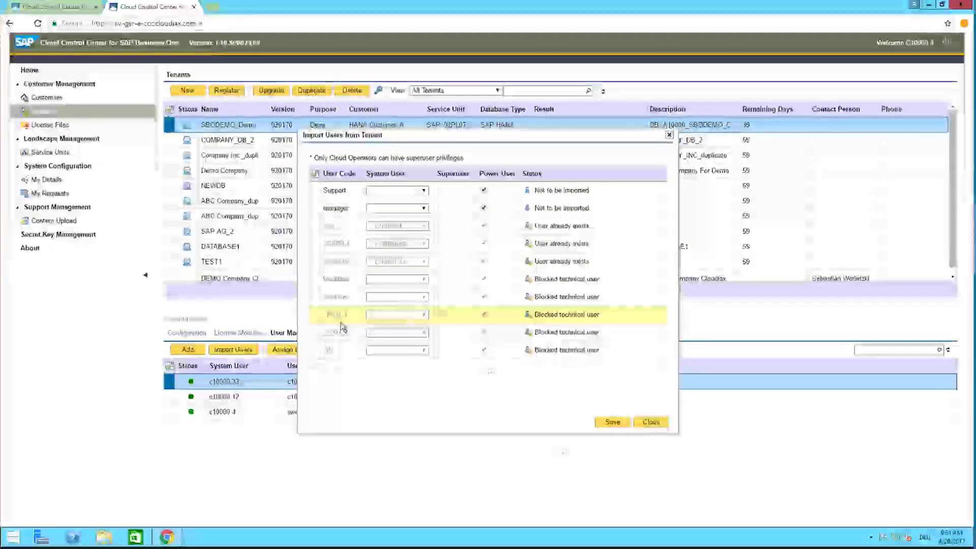
pyautogui.click(380, 209)
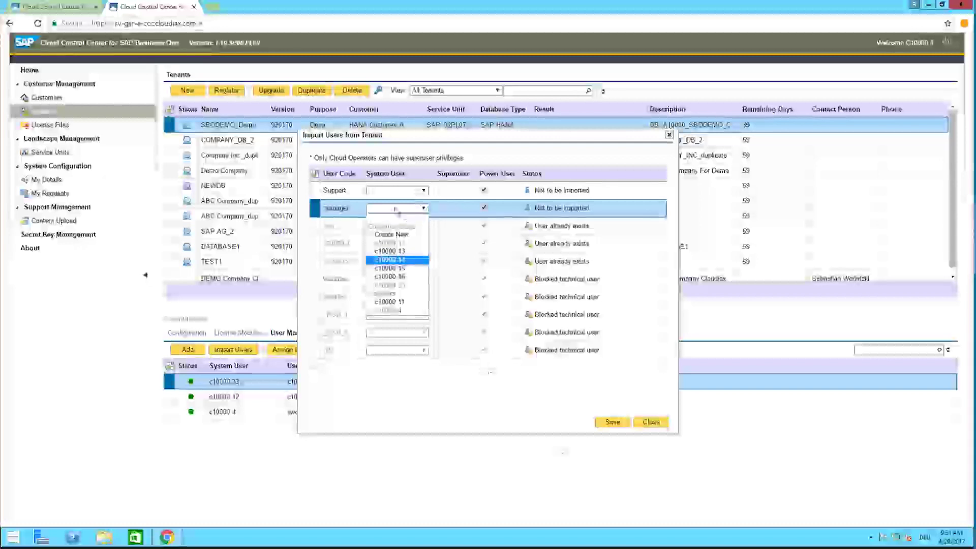
pyautogui.click(419, 211)
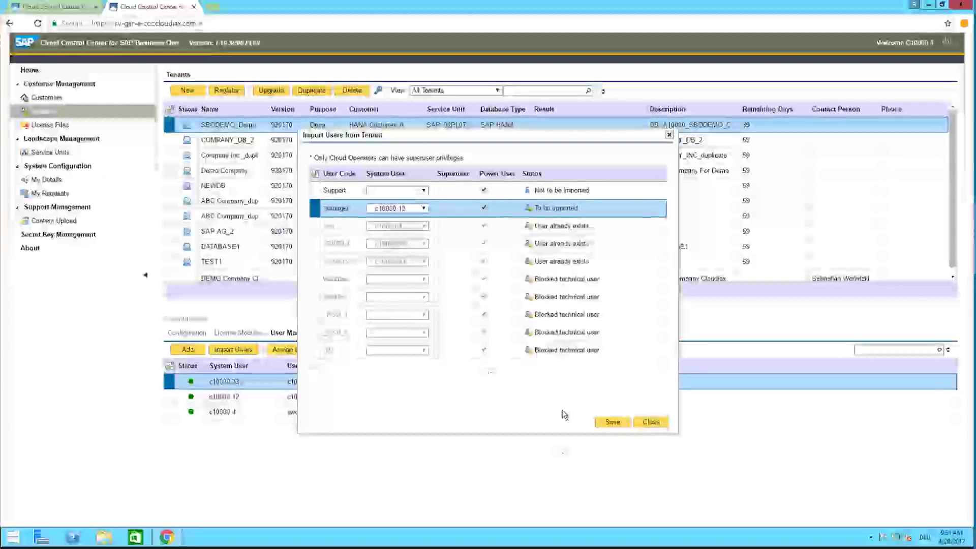
pyautogui.click(612, 422)
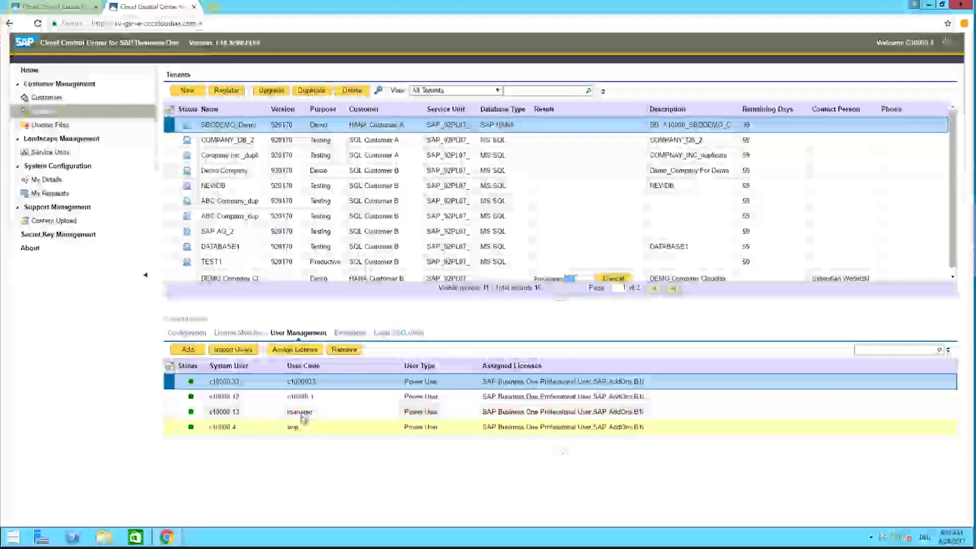
# Step: Select the manager user, then view the tenant's extensions, where Payment is enabled
pyautogui.click(302, 415)
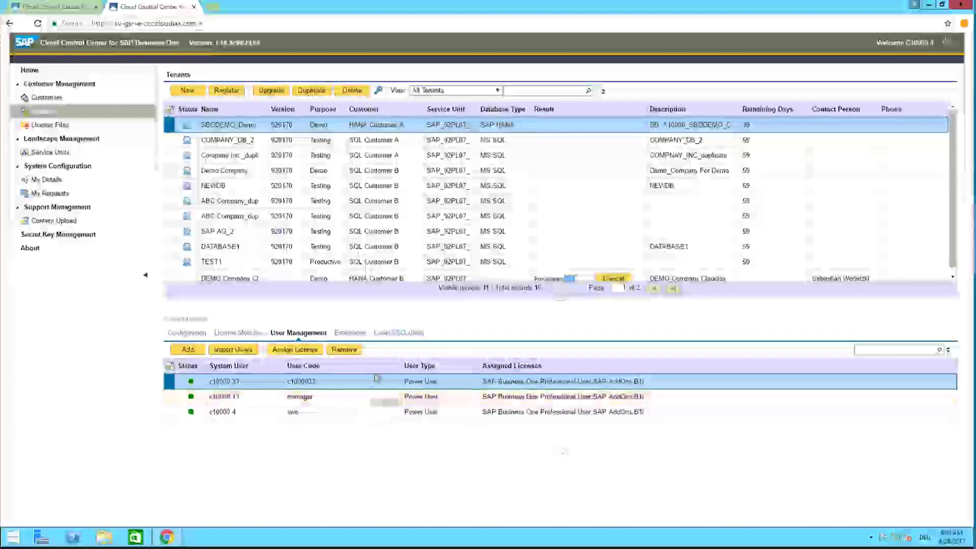
pyautogui.click(364, 335)
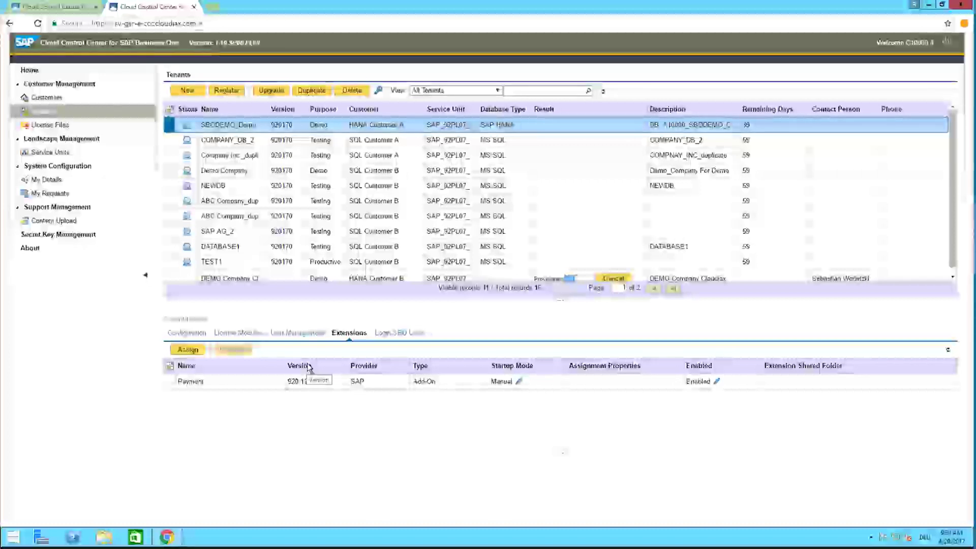
# Step: Assign the SBOScript 920.170.07 extension to SBODEMO_Demo Company with the Extension Assignment Wizard
pyautogui.click(194, 351)
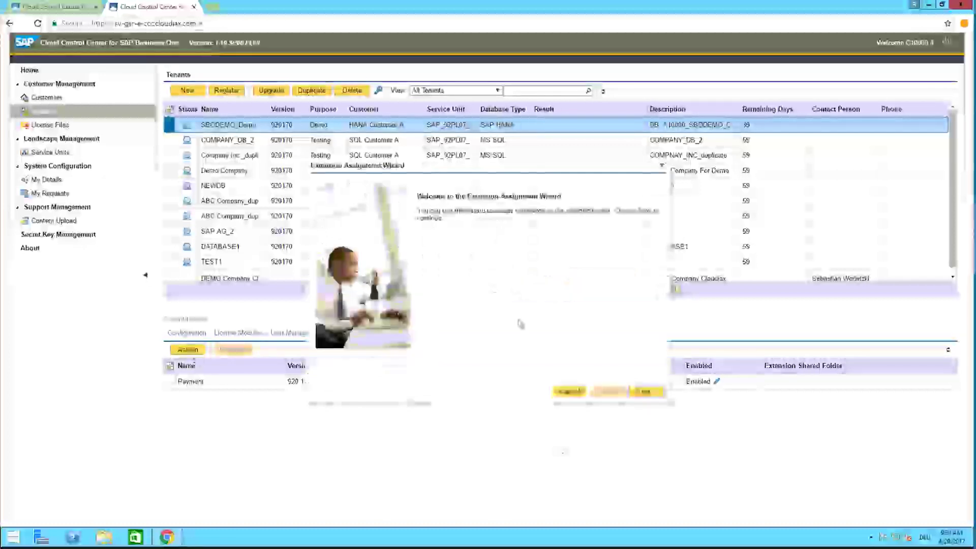
pyautogui.click(645, 392)
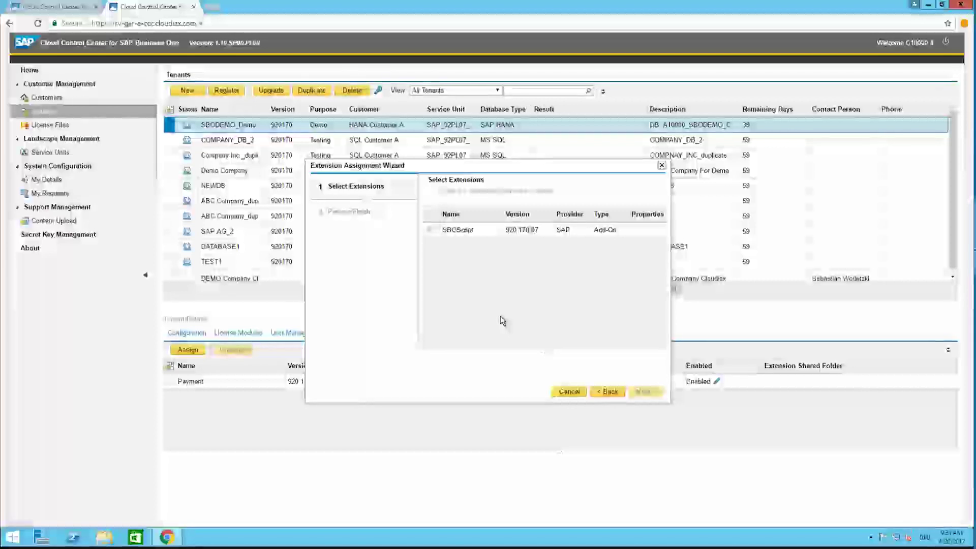
pyautogui.click(432, 232)
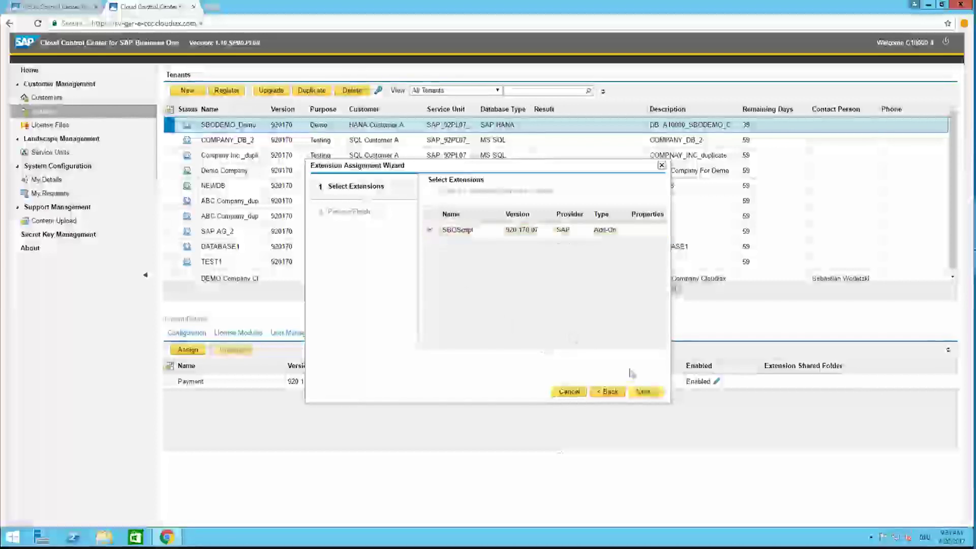
pyautogui.click(643, 391)
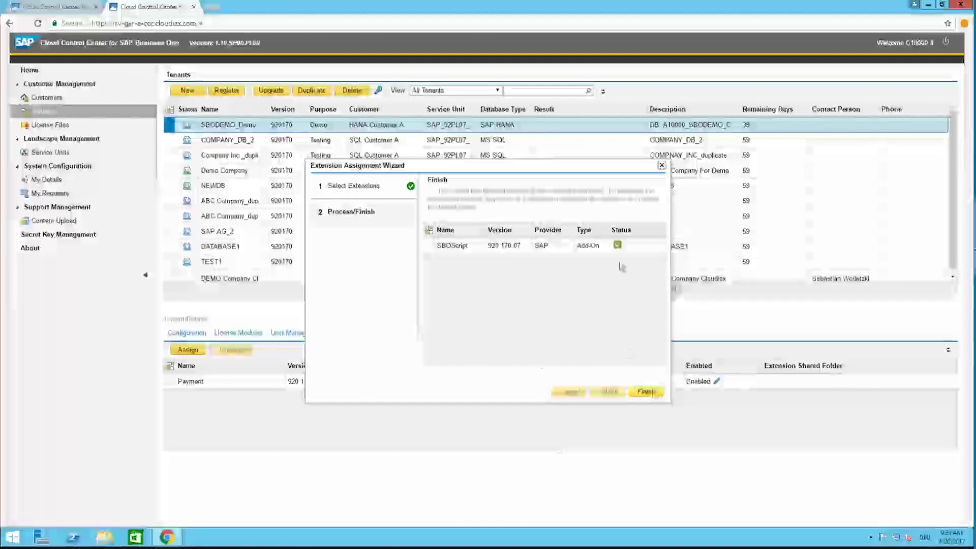
pyautogui.click(645, 392)
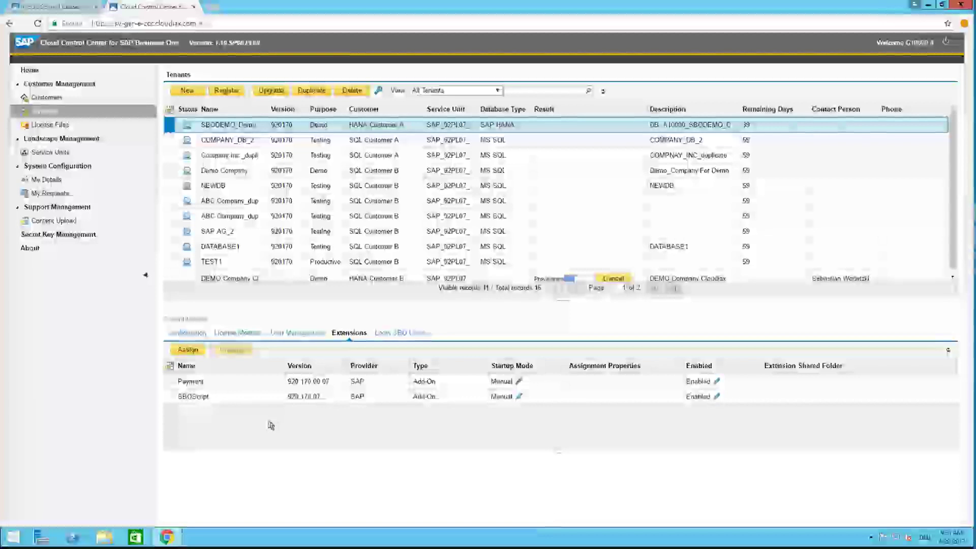
# Step: Leave Payment's startup mode at Manual and bring up its Extension User Preference Configuration
pyautogui.click(208, 401)
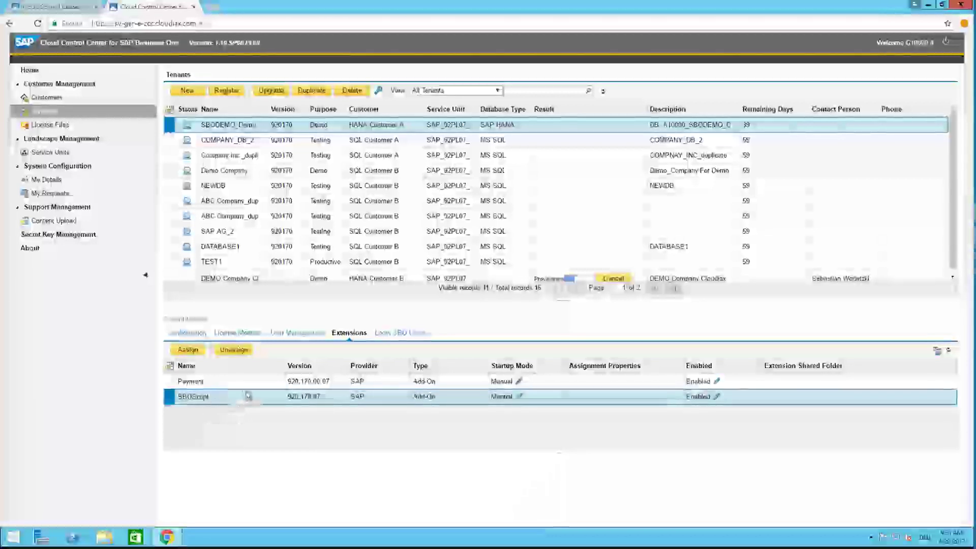
pyautogui.press('Up')
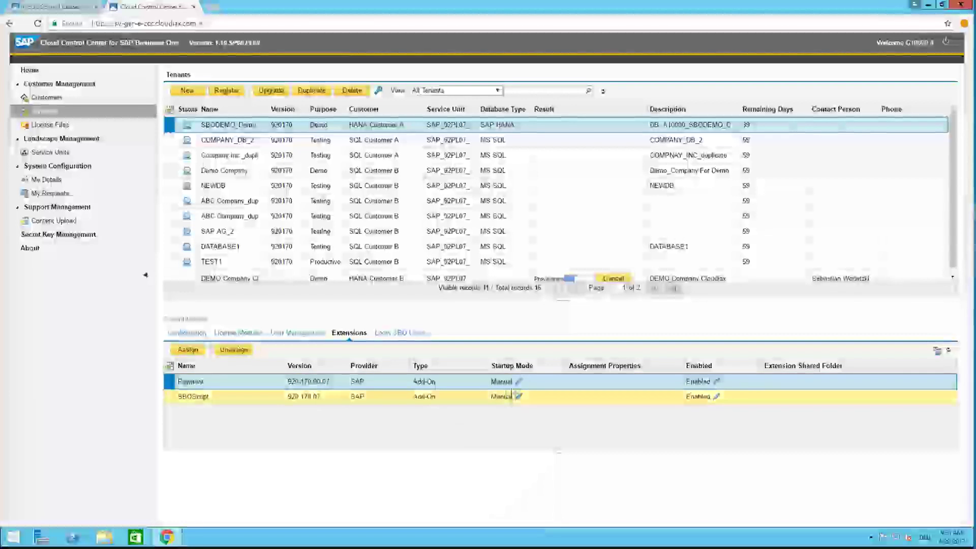
pyautogui.click(518, 382)
pyautogui.click(519, 384)
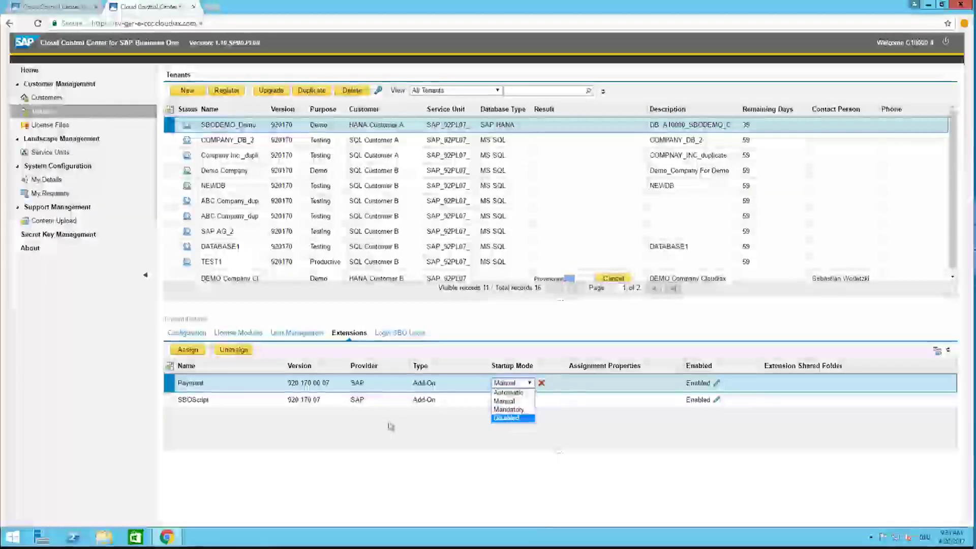
pyautogui.click(504, 401)
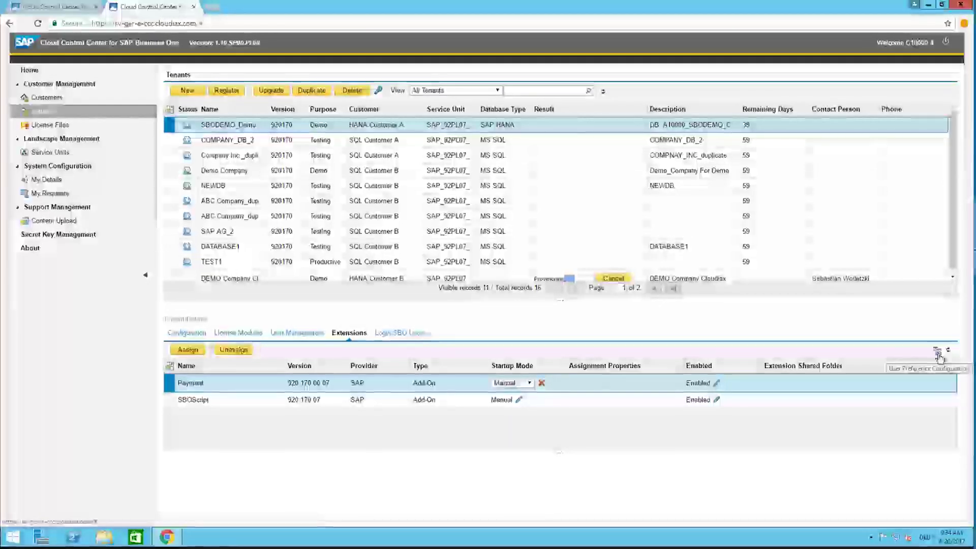
pyautogui.click(937, 352)
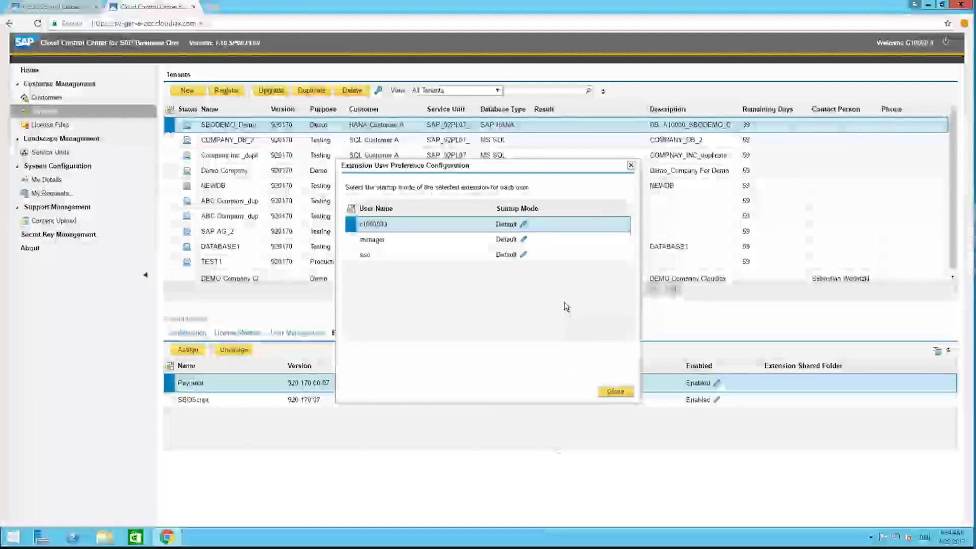
# Step: Set Payment's per-user startup modes to Automatic, Automatic, and Manual for the manager user
pyautogui.click(524, 226)
pyautogui.click(521, 226)
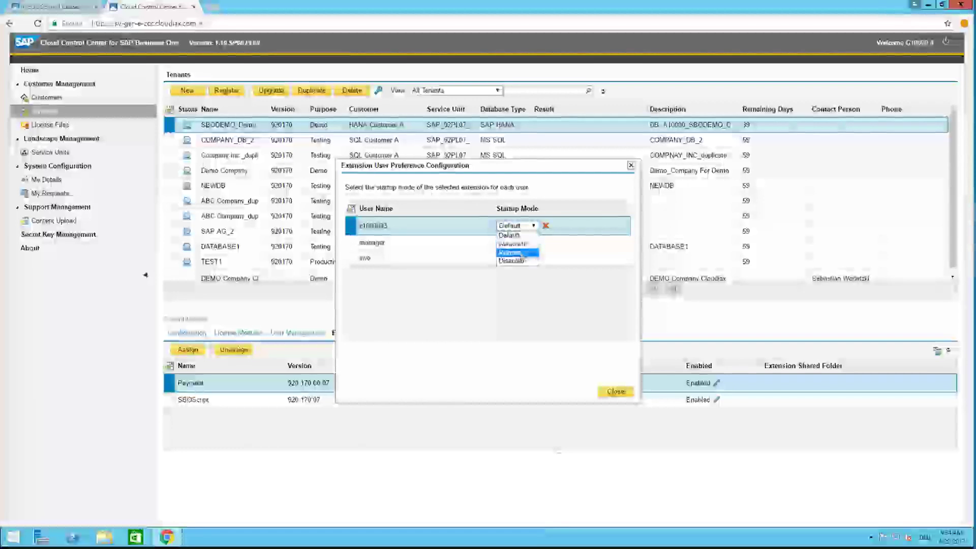
pyautogui.click(523, 245)
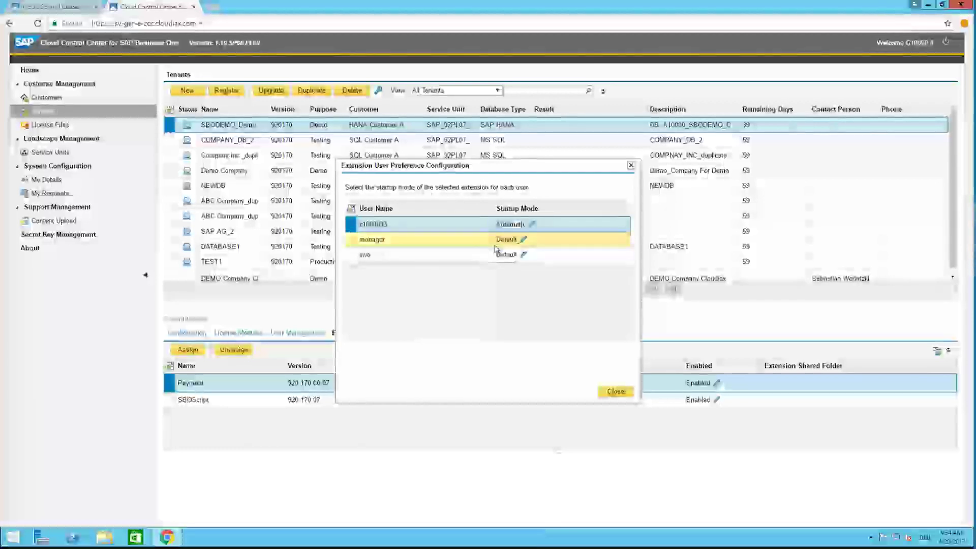
pyautogui.click(523, 254)
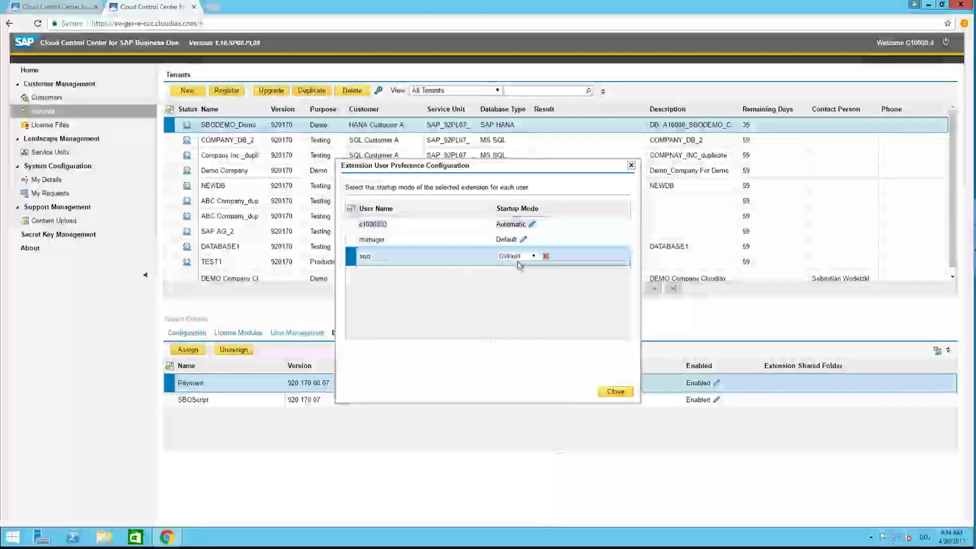
pyautogui.click(522, 256)
pyautogui.click(514, 274)
pyautogui.click(523, 239)
pyautogui.click(526, 241)
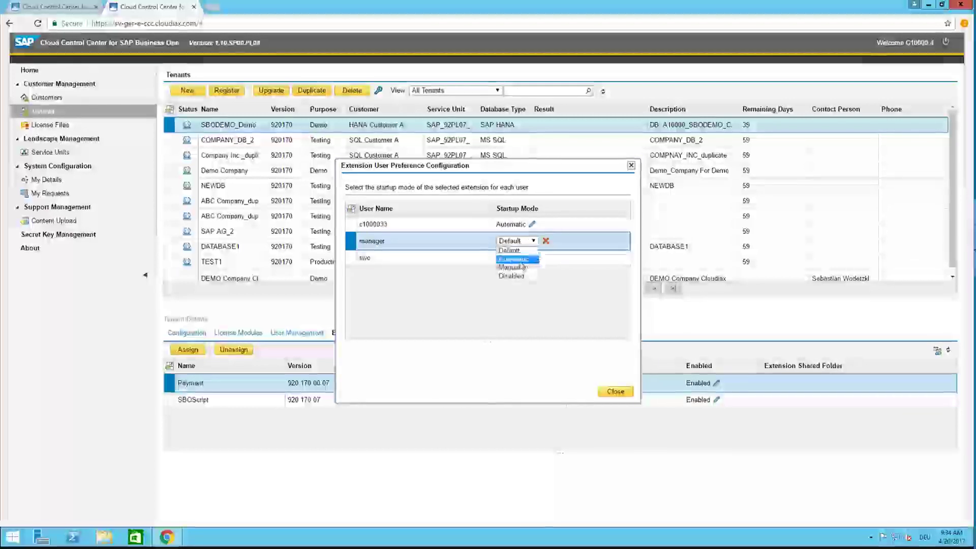
pyautogui.click(513, 262)
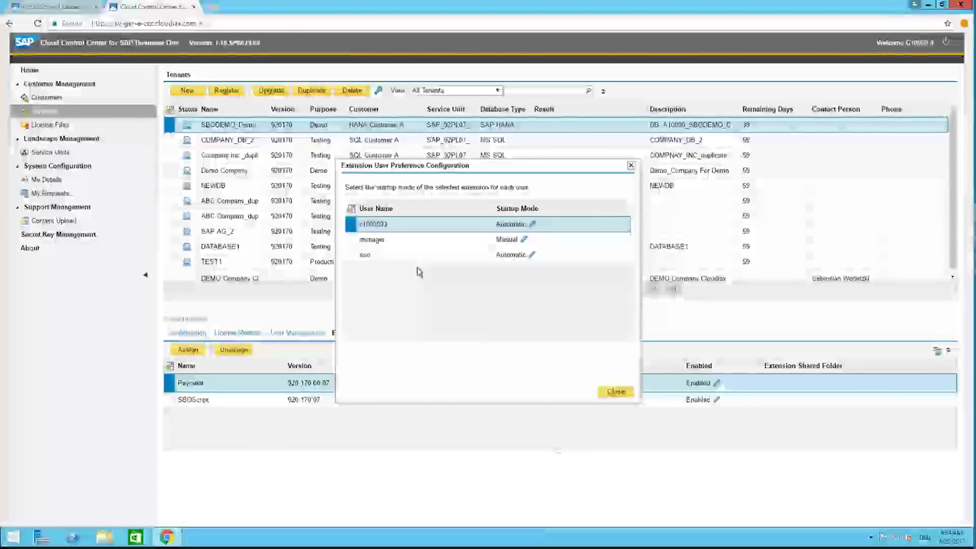
pyautogui.click(616, 393)
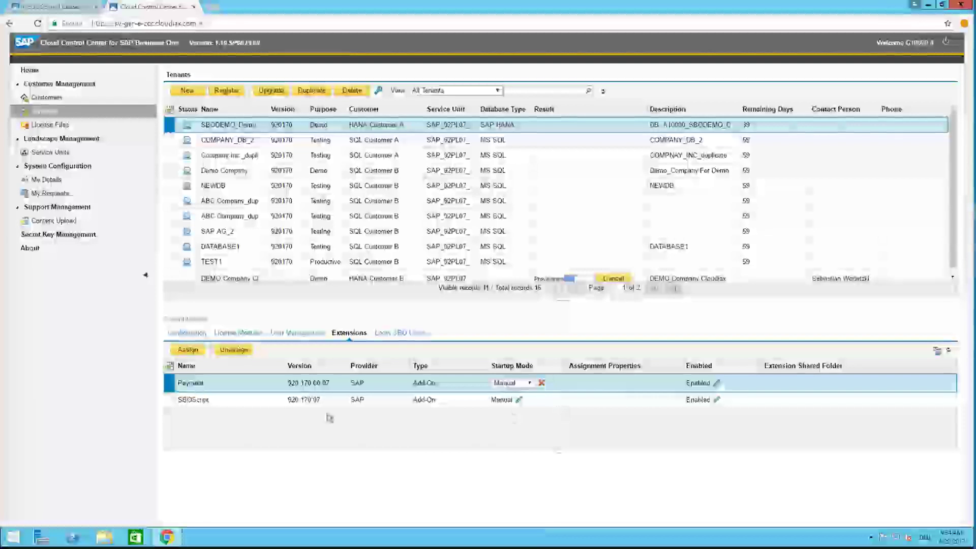
# Step: Select SBOScript and view the tenant's Login SBO Users list, which is empty
pyautogui.click(257, 401)
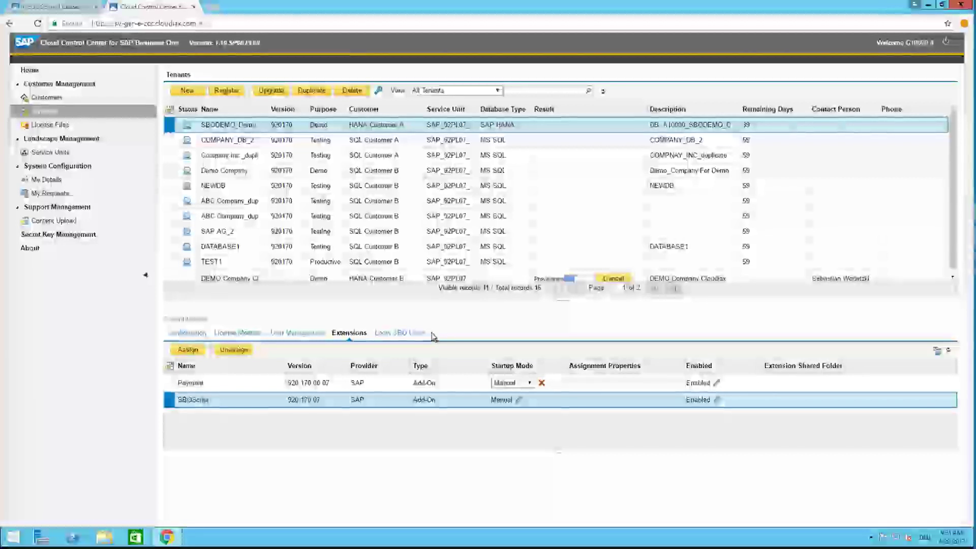
pyautogui.click(400, 337)
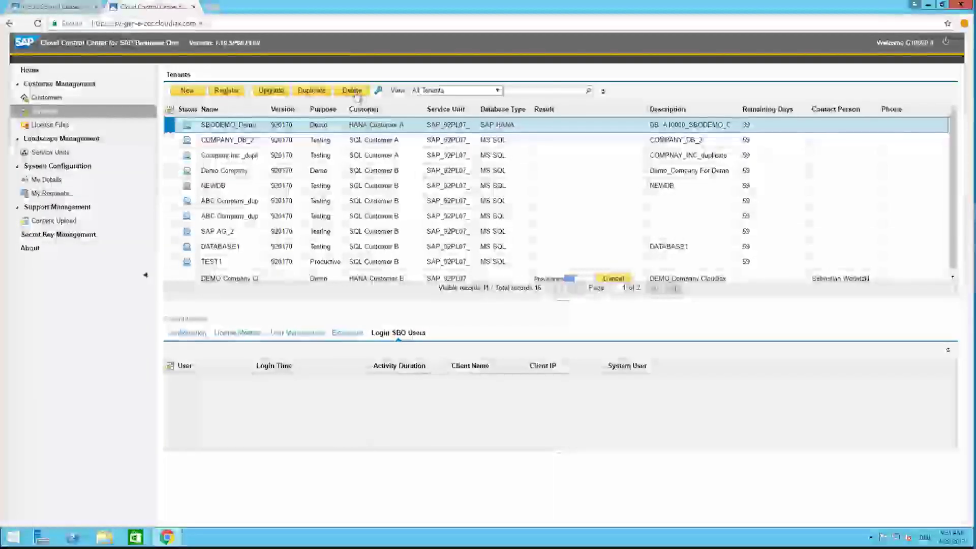
# Step: Cancel the SBODEMO_Demo tenant deletion prompt and reload the portal to its Home dashboard
pyautogui.click(355, 94)
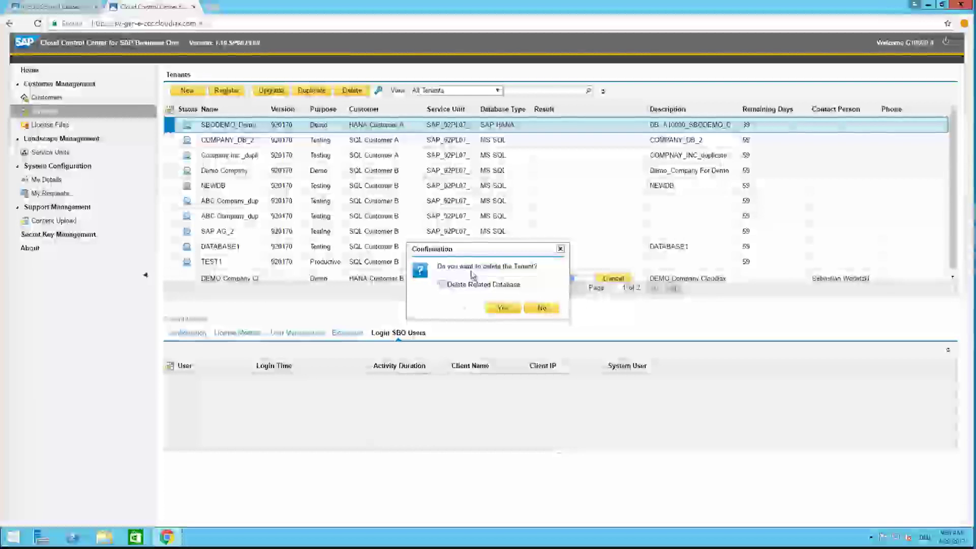
pyautogui.click(560, 249)
pyautogui.click(216, 25)
pyautogui.press('Return')
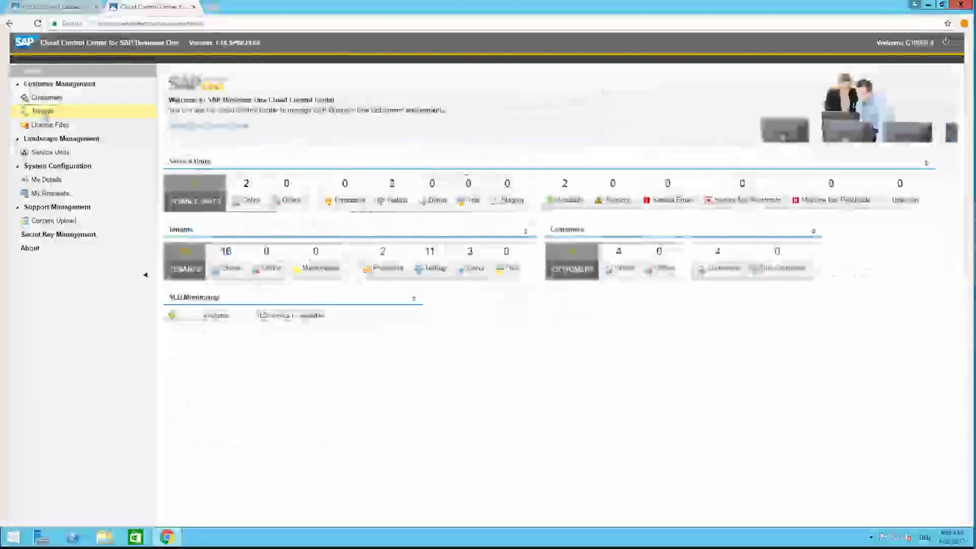
# Step: Go back to the Tenants list, then minimize the remote session to reveal the Cloudiax portal
pyautogui.click(44, 112)
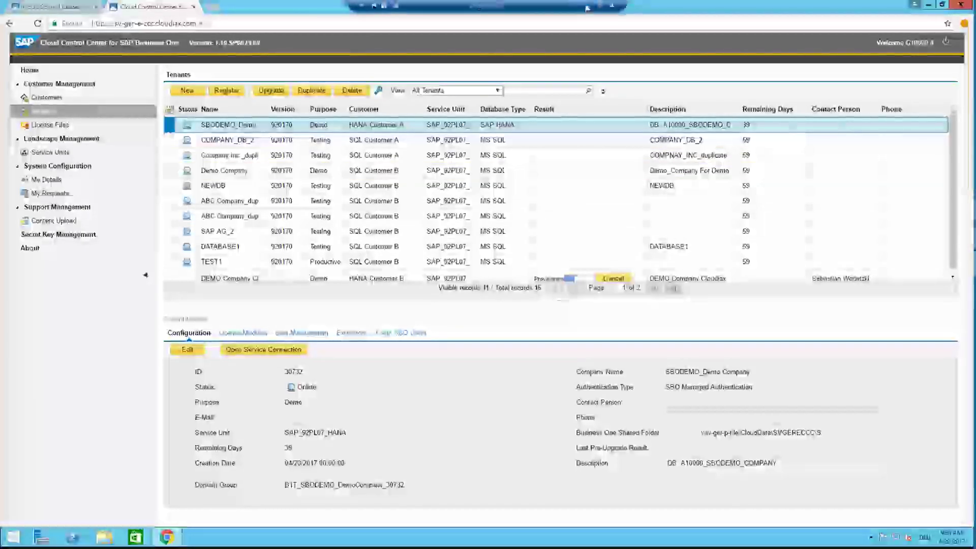
pyautogui.click(600, 5)
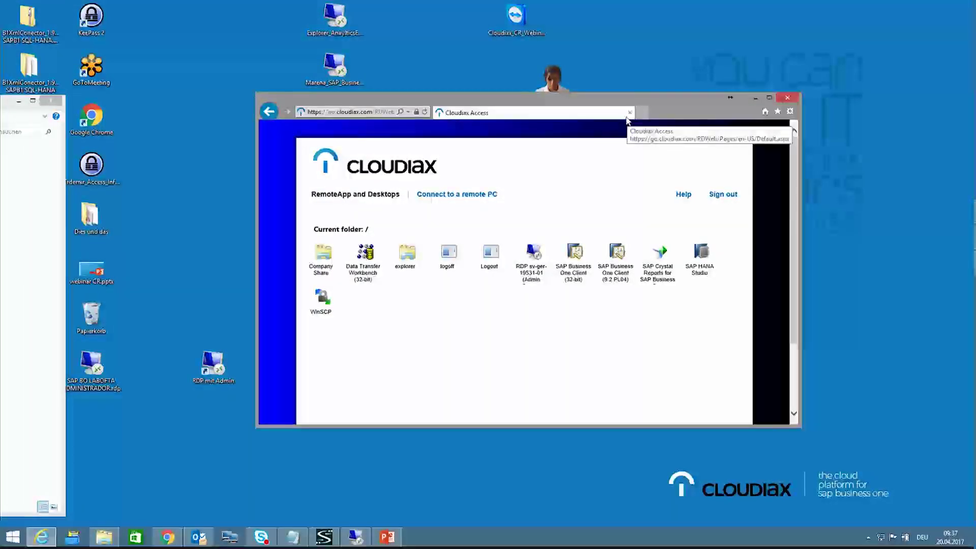
# Step: Maximize the Cloudiax RemoteApp portal and launch Company Share to browse the customer share
pyautogui.click(769, 97)
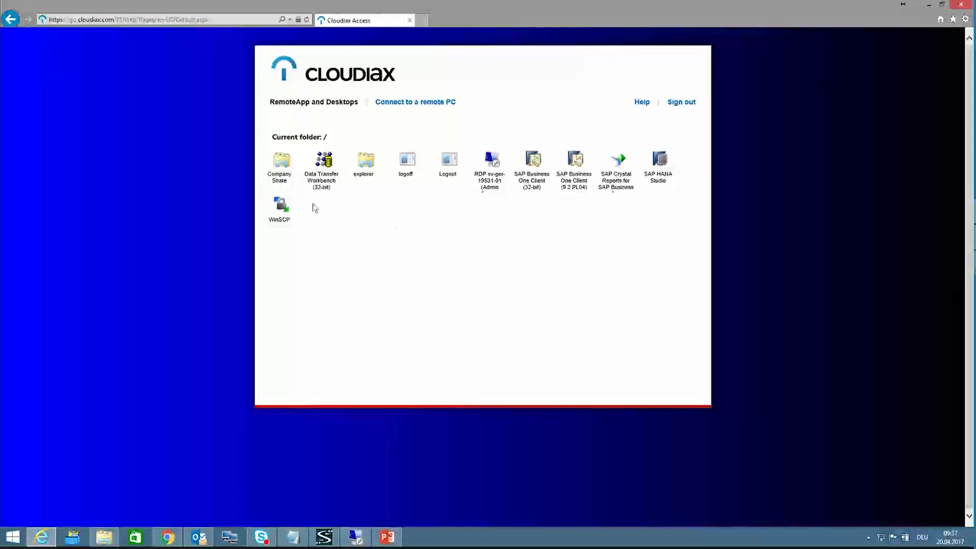
pyautogui.click(281, 168)
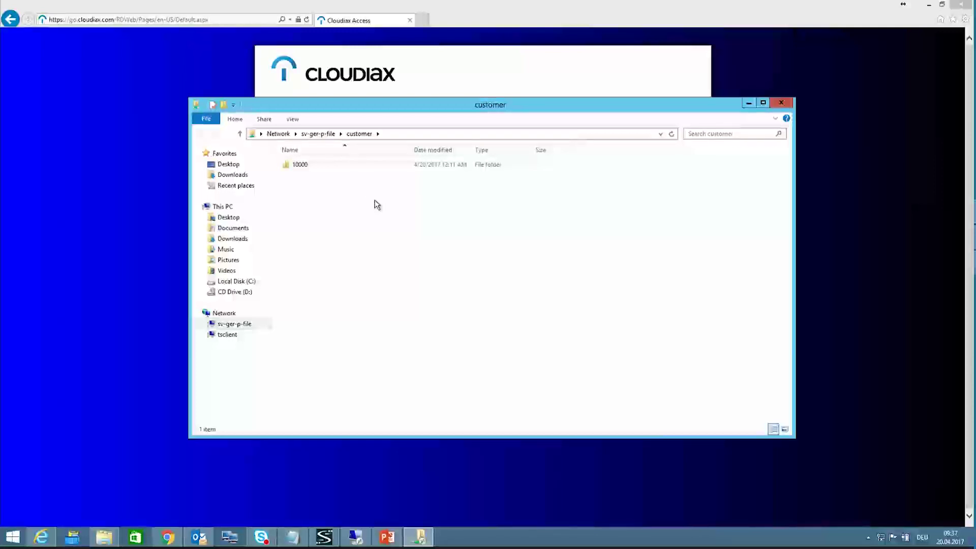
# Step: Browse into 10000\HANA Backups to find the 84,384 KB SBODEMOE92PL06 archive
pyautogui.doubleClick(300, 165)
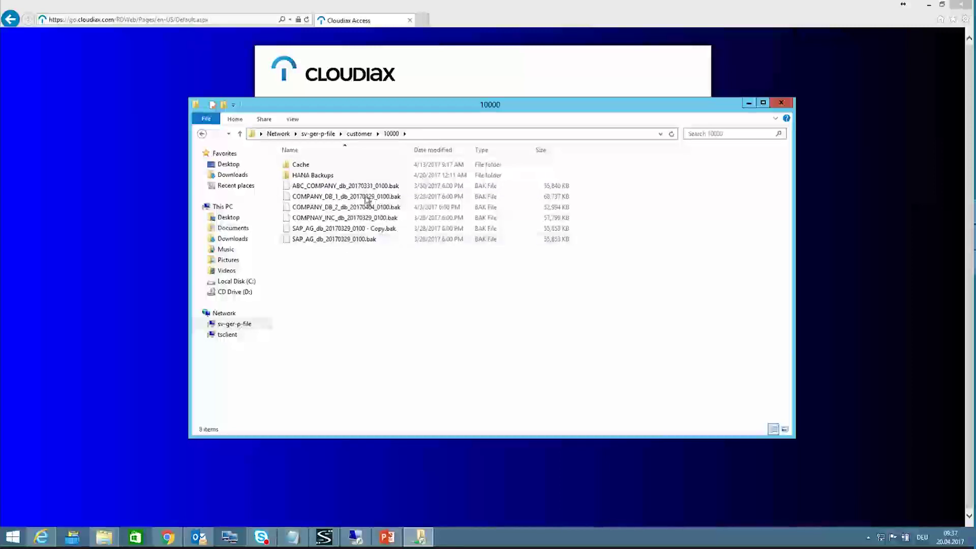
pyautogui.doubleClick(312, 176)
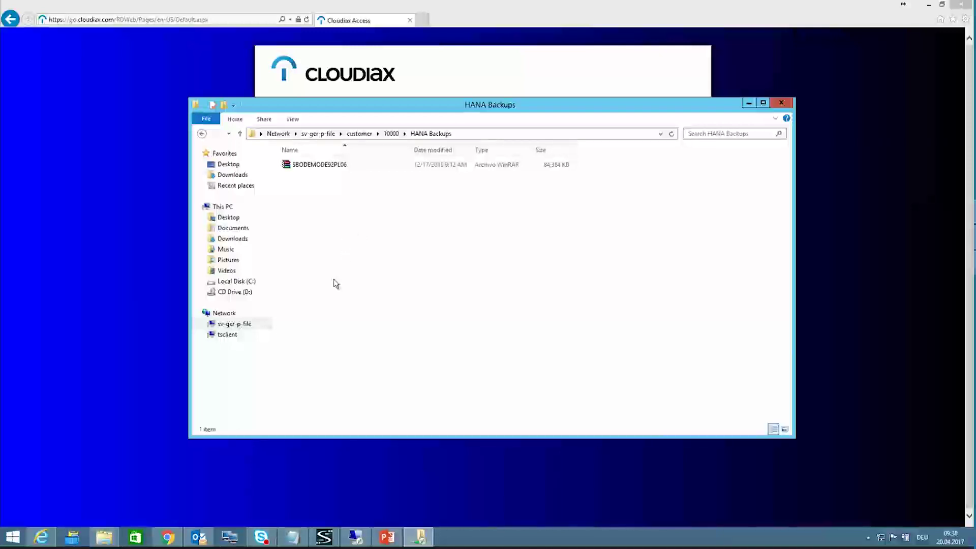
pyautogui.rightClick(229, 313)
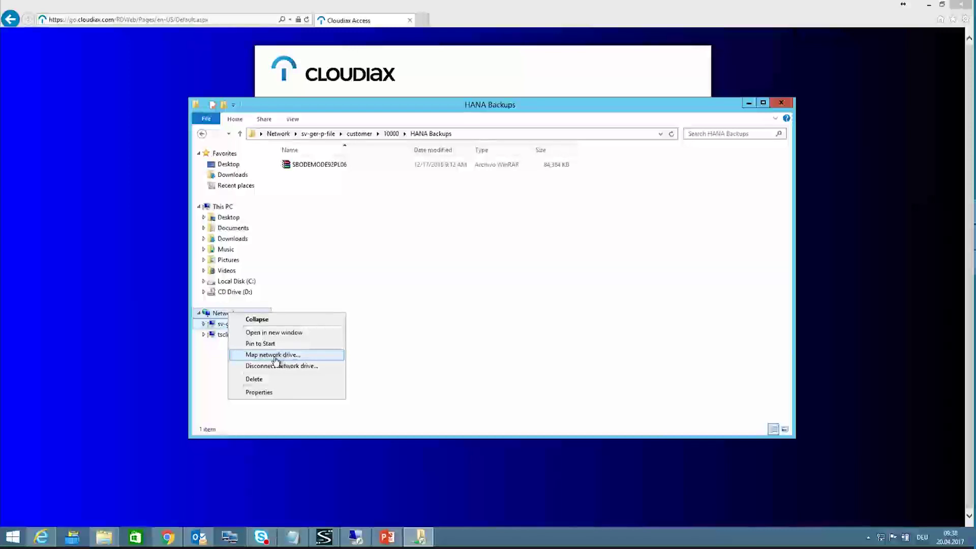
# Step: Map network drive S: to \\sv-ger-p-file\customer\10000
pyautogui.rightClick(219, 314)
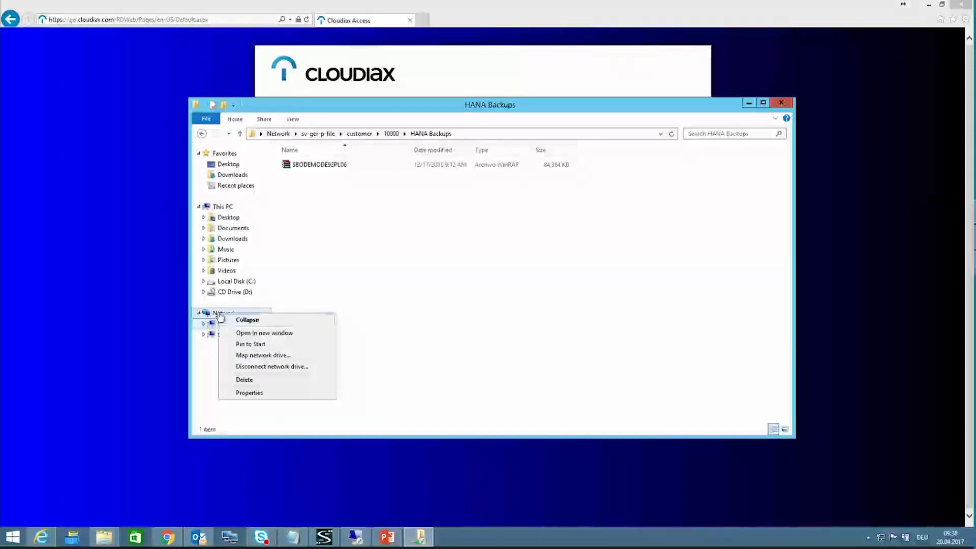
pyautogui.click(278, 354)
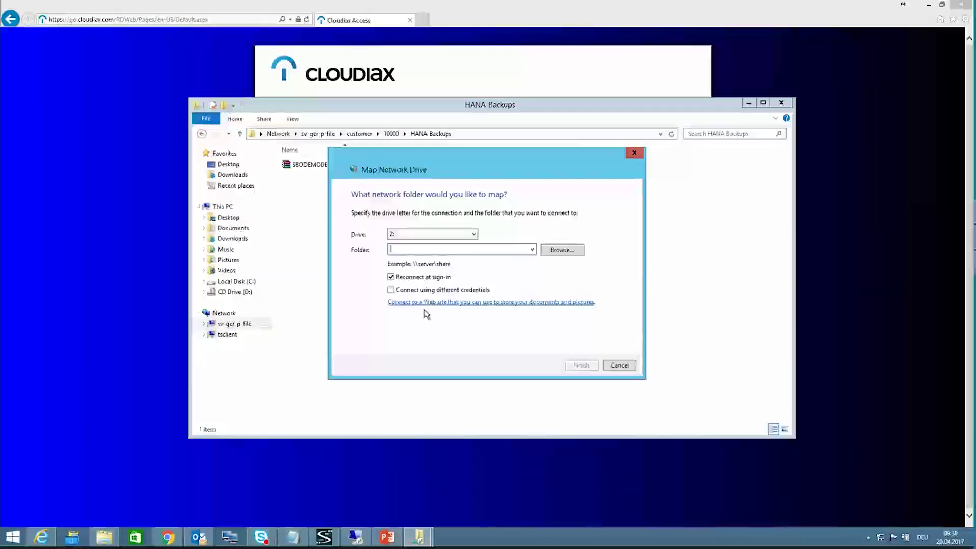
pyautogui.click(464, 234)
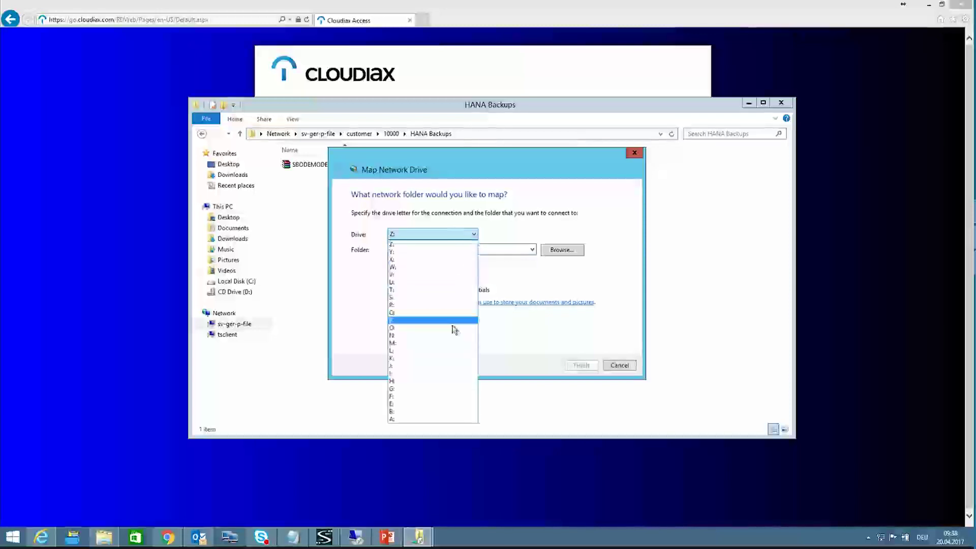
pyautogui.click(446, 298)
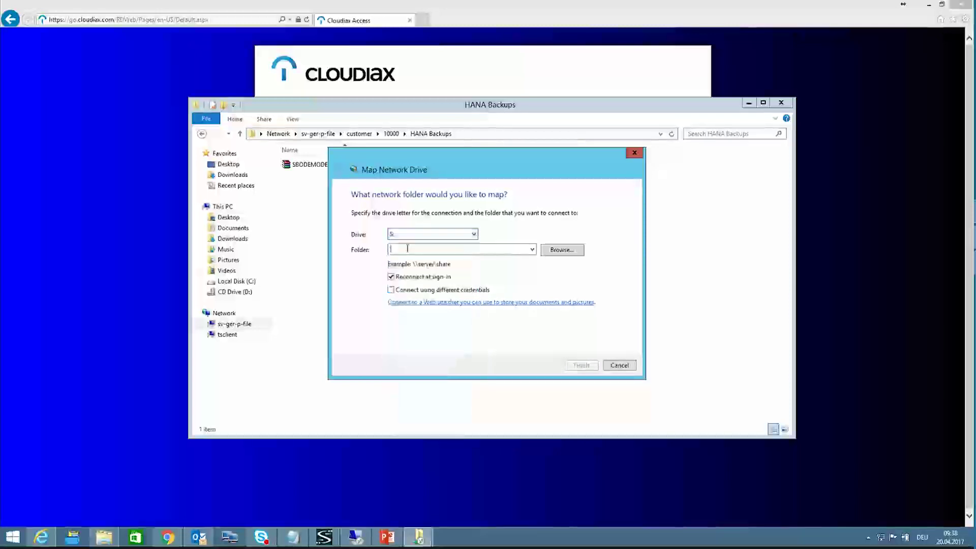
pyautogui.write('\\\\sv-ger-p-file\\customer\\10000')
pyautogui.click(572, 252)
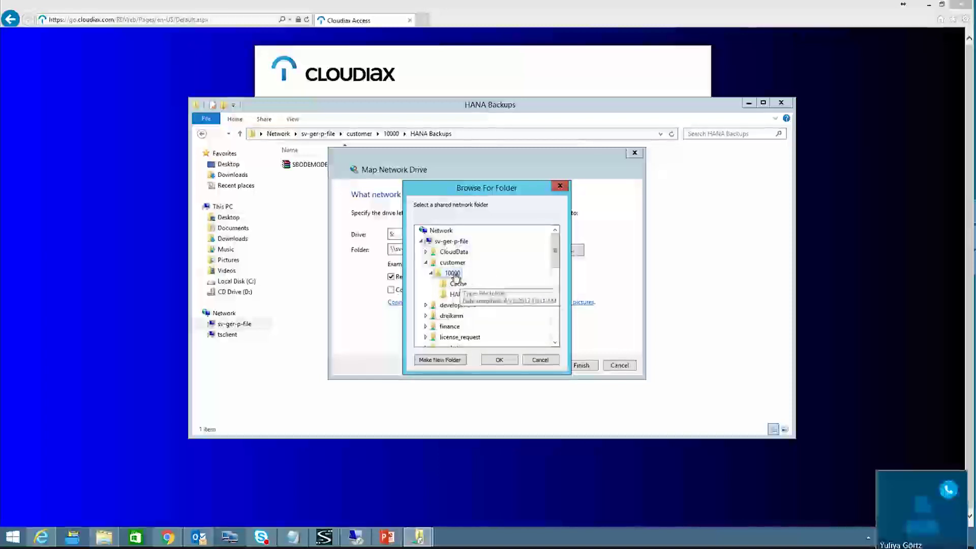
pyautogui.click(586, 366)
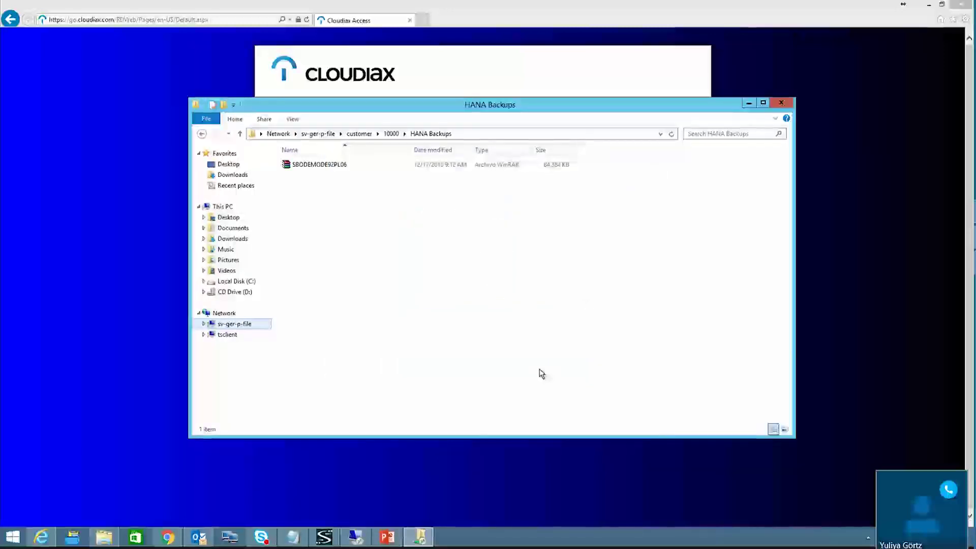
# Step: Open the HANA Backups folder on the mapped S: drive, then return to the Cloudiax portal
pyautogui.click(227, 207)
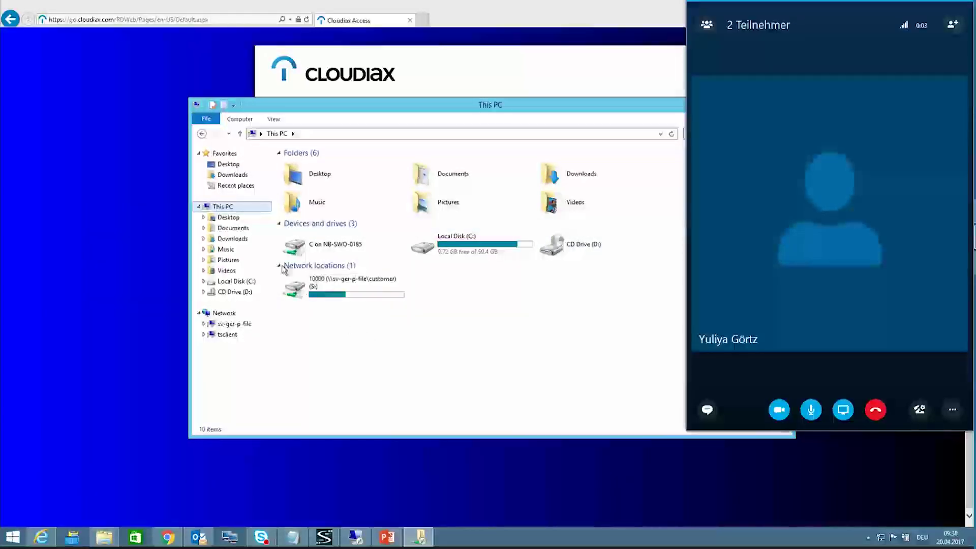
pyautogui.doubleClick(330, 295)
pyautogui.doubleClick(318, 174)
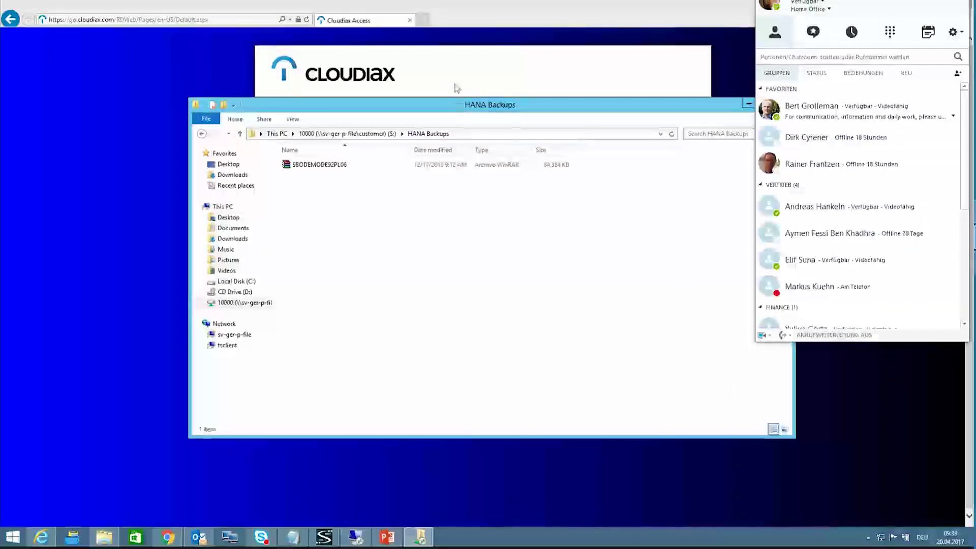
pyautogui.click(456, 88)
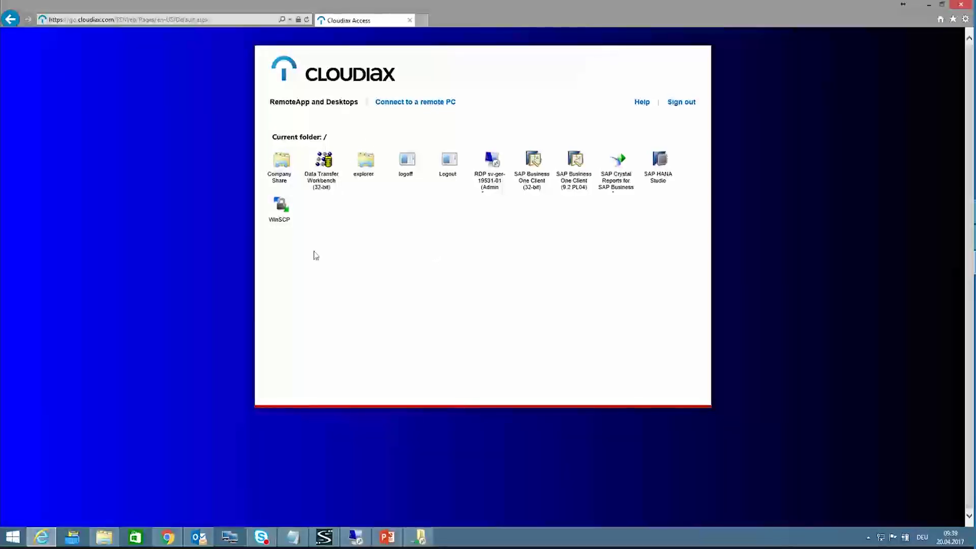
# Step: Launch WinSCP and enter host name sv-ger-p-hana5 in the SFTP login
pyautogui.click(283, 218)
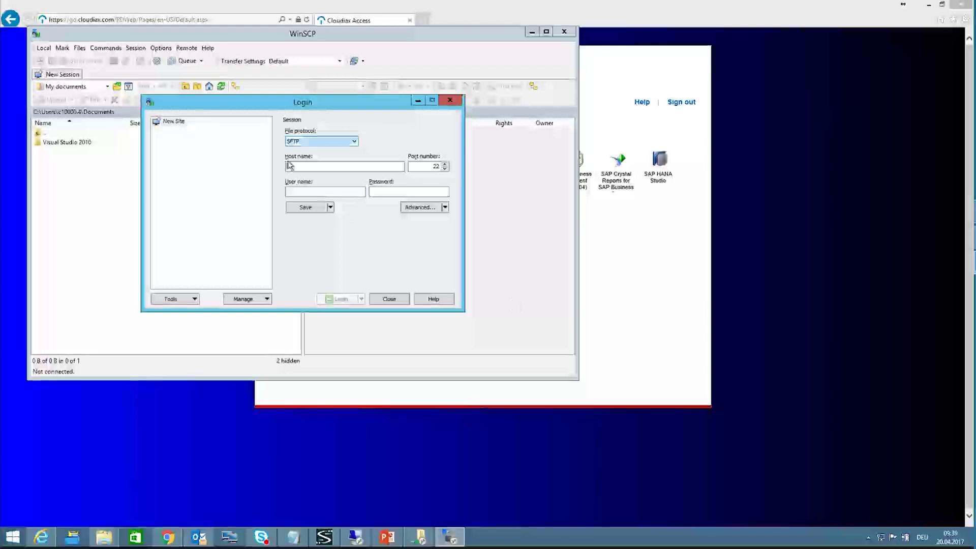
pyautogui.write('sv-')
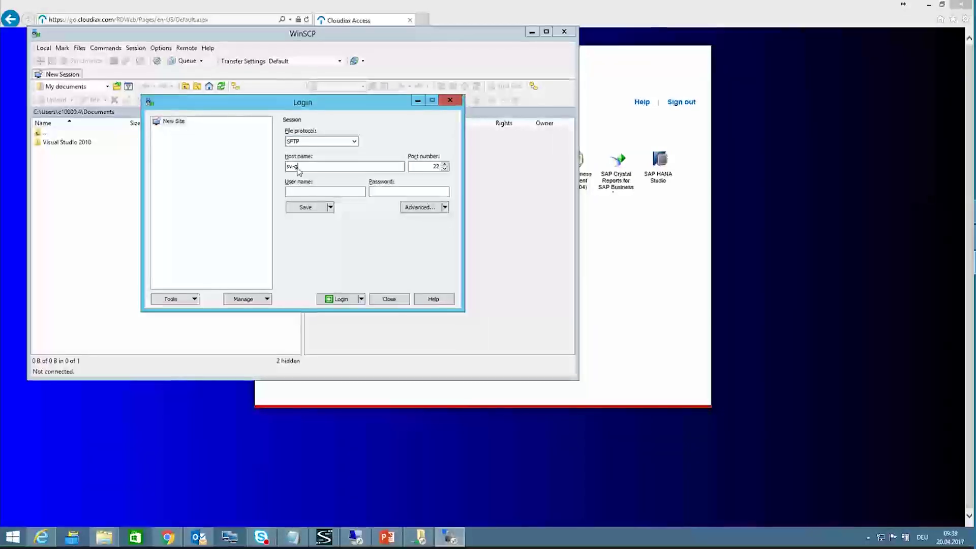
pyautogui.write('ger-p-hana5')
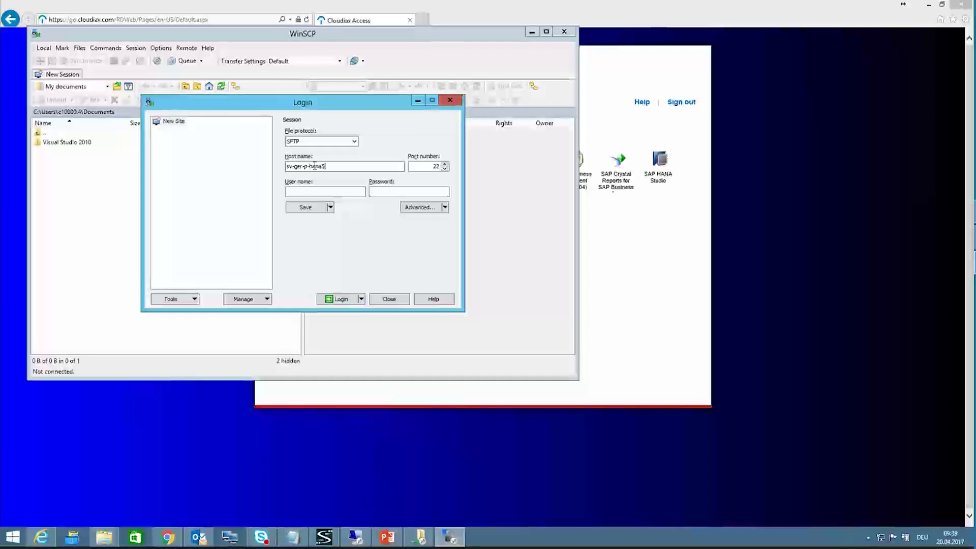
pyautogui.click(316, 190)
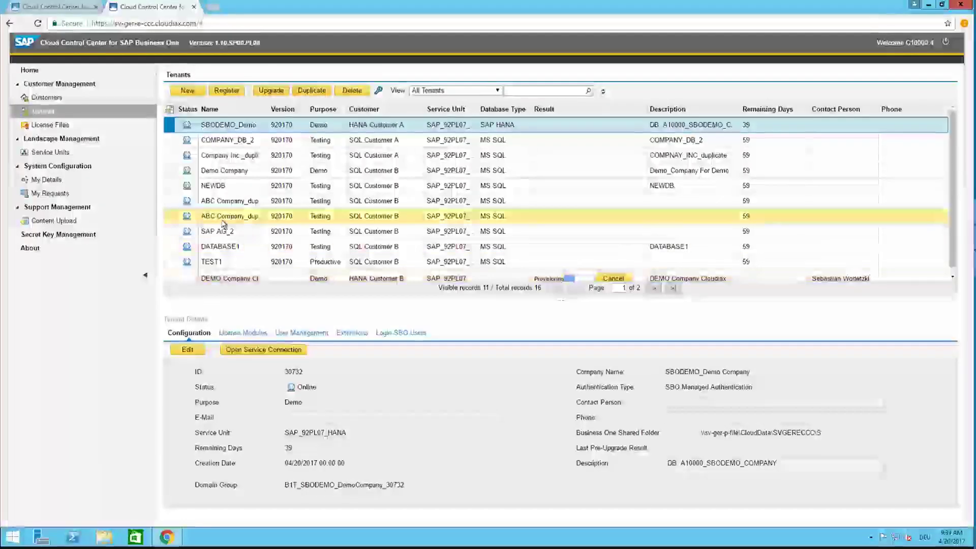
# Step: Copy SAP_92PL07_HANA's database instance host sv-ger-p-hana5 from its Software Components, then minimize the session
pyautogui.click(50, 152)
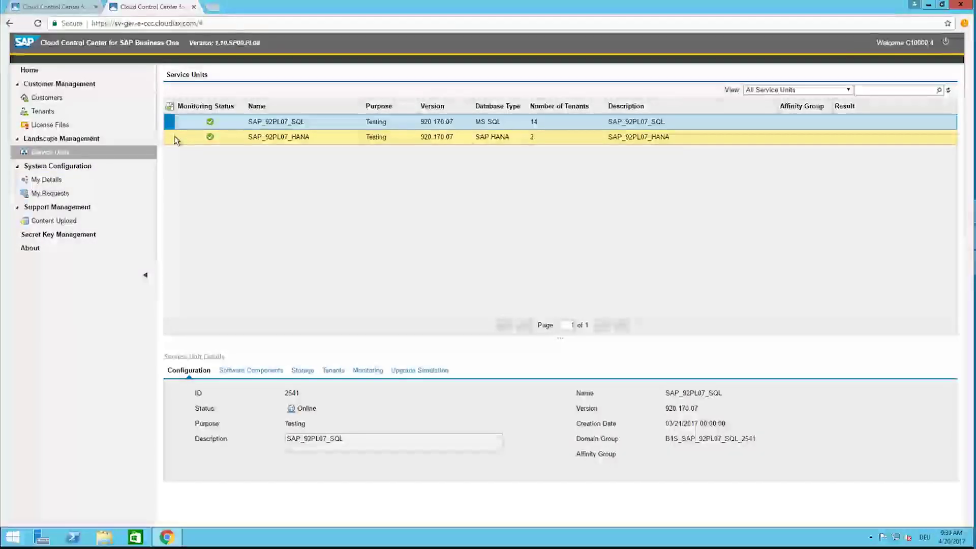
pyautogui.click(307, 138)
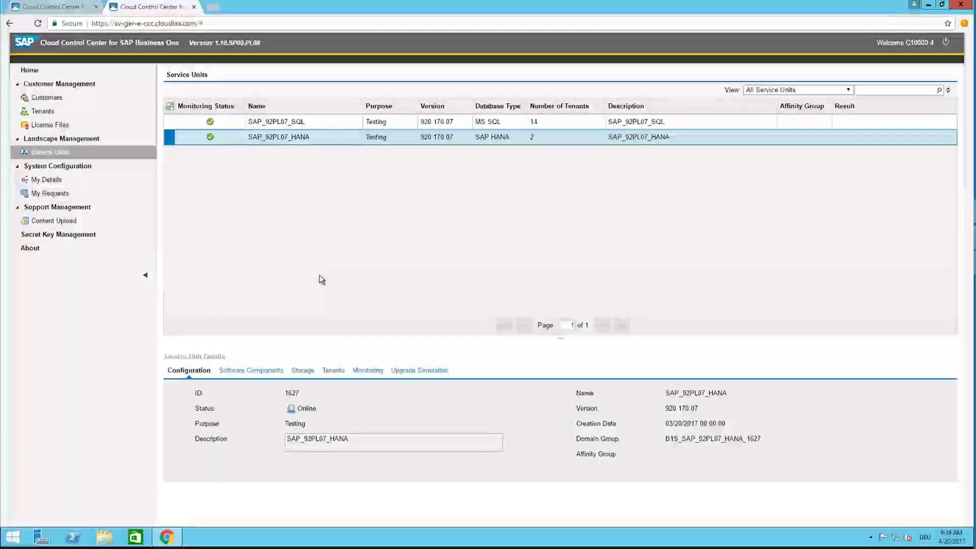
pyautogui.click(258, 372)
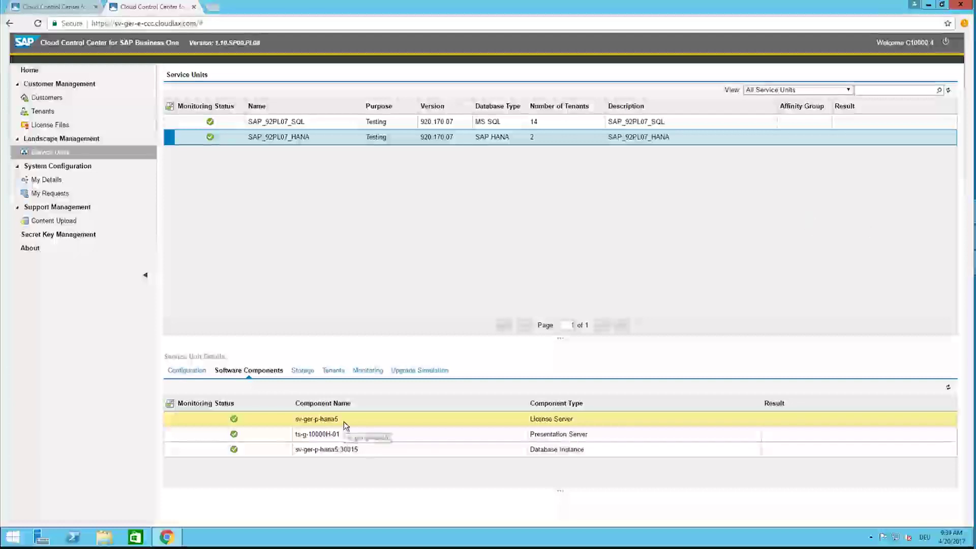
pyautogui.click(340, 452)
pyautogui.moveTo(339, 452); pyautogui.dragTo(296, 452)
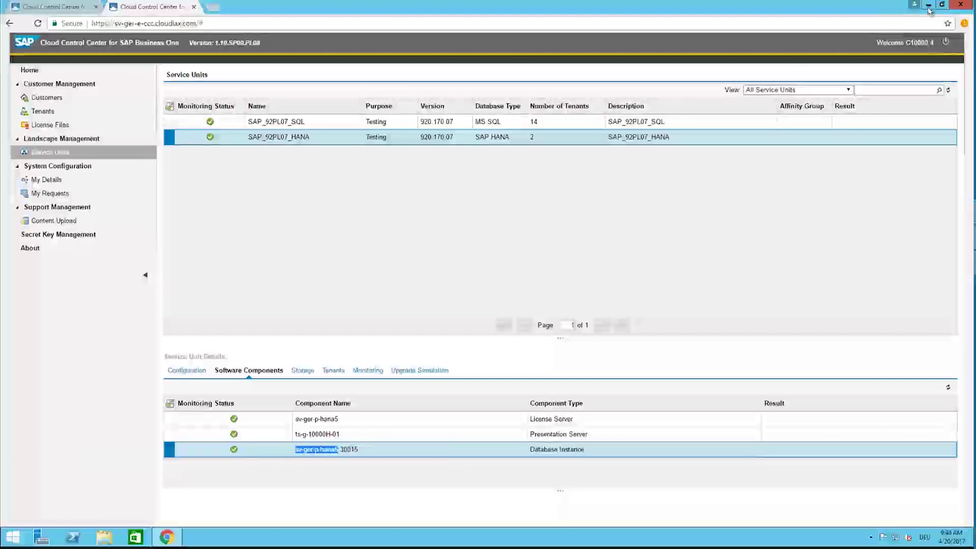
pyautogui.click(588, 7)
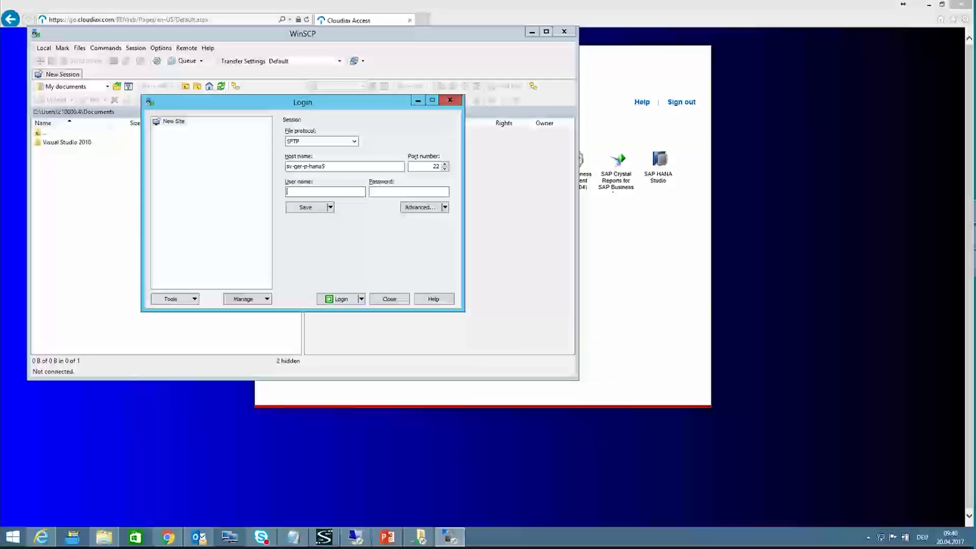
# Step: Log in to sv-ger-p-hana5 with the pasted user name and password, trusting the host key
pyautogui.hotkey('alt', 'Tab')
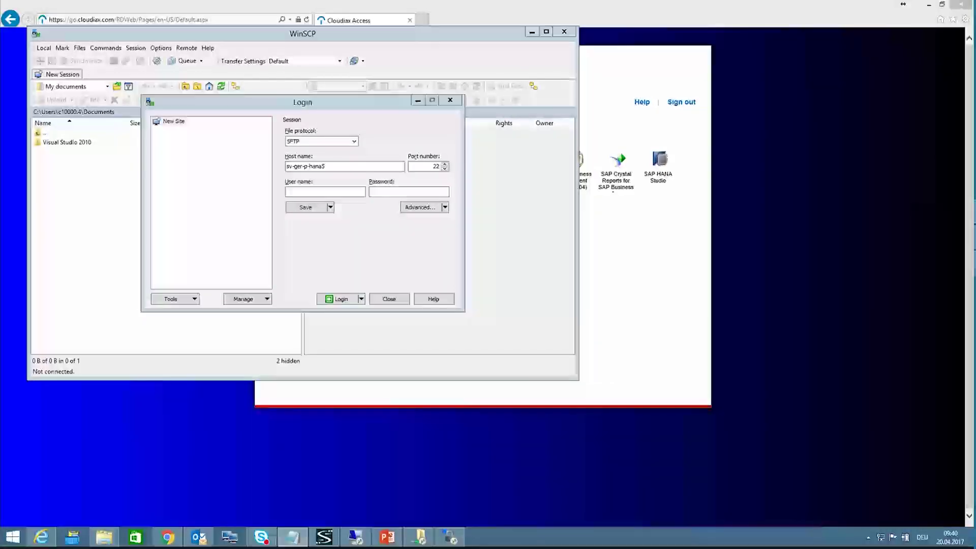
pyautogui.click(293, 196)
pyautogui.write('ndbadm')
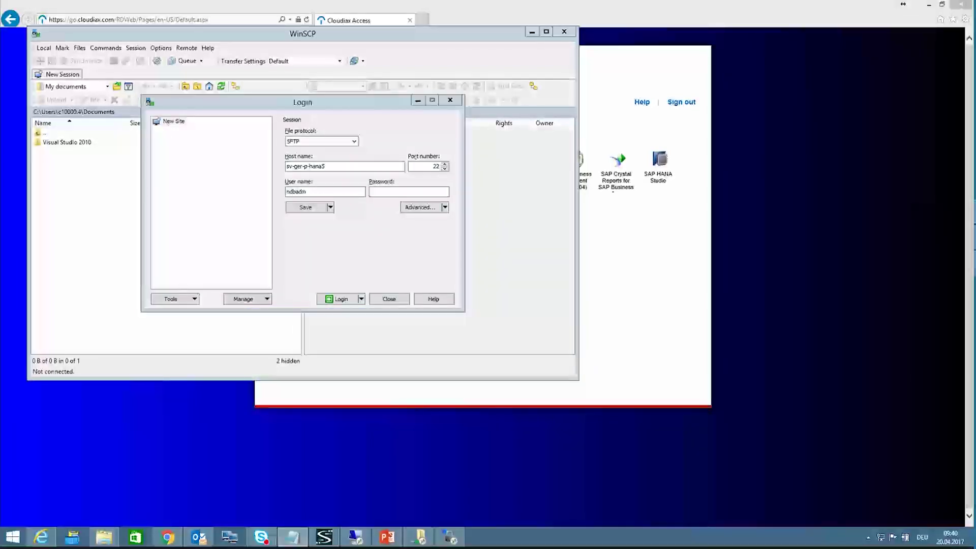
pyautogui.rightClick(394, 193)
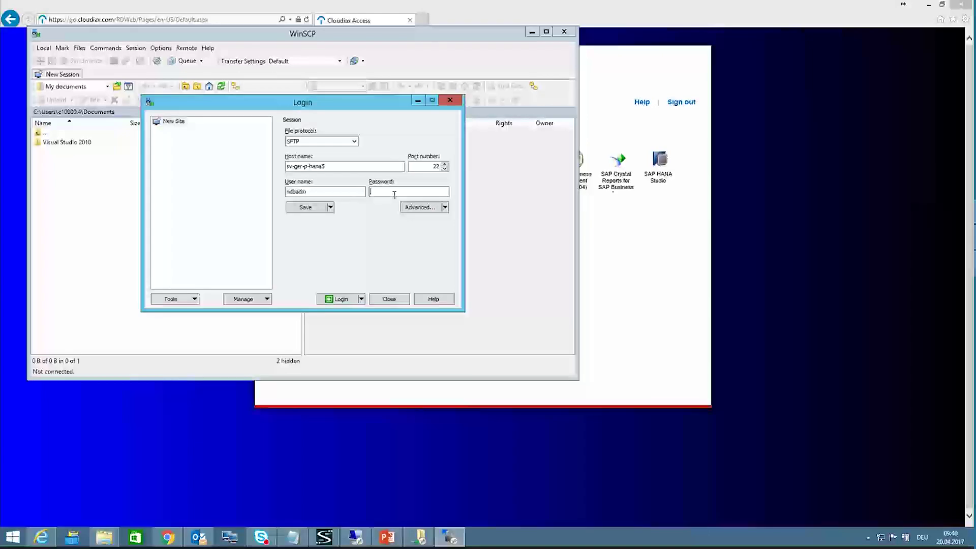
pyautogui.click(411, 235)
pyautogui.click(341, 300)
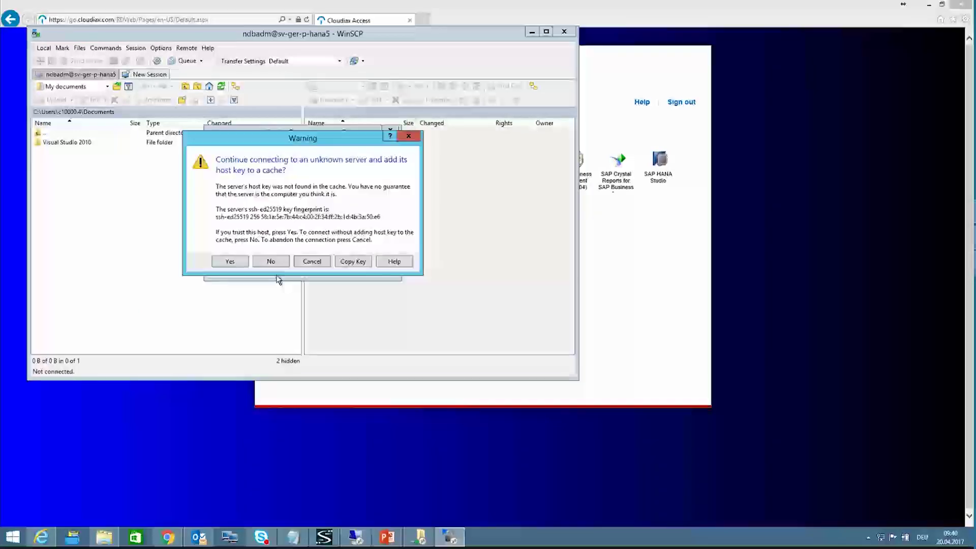
pyautogui.click(233, 261)
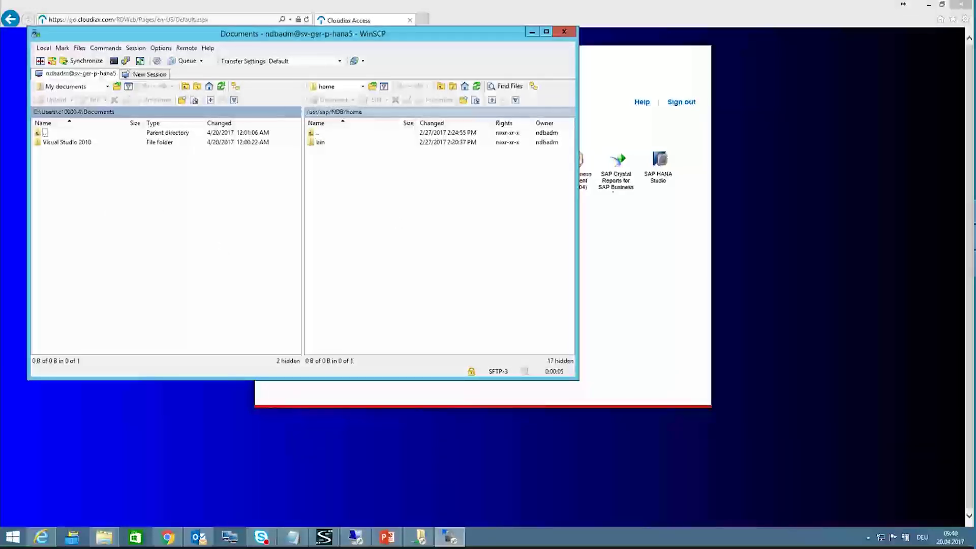
# Step: Show the HANA Backups folder on drive S: in the local pane
pyautogui.click(108, 87)
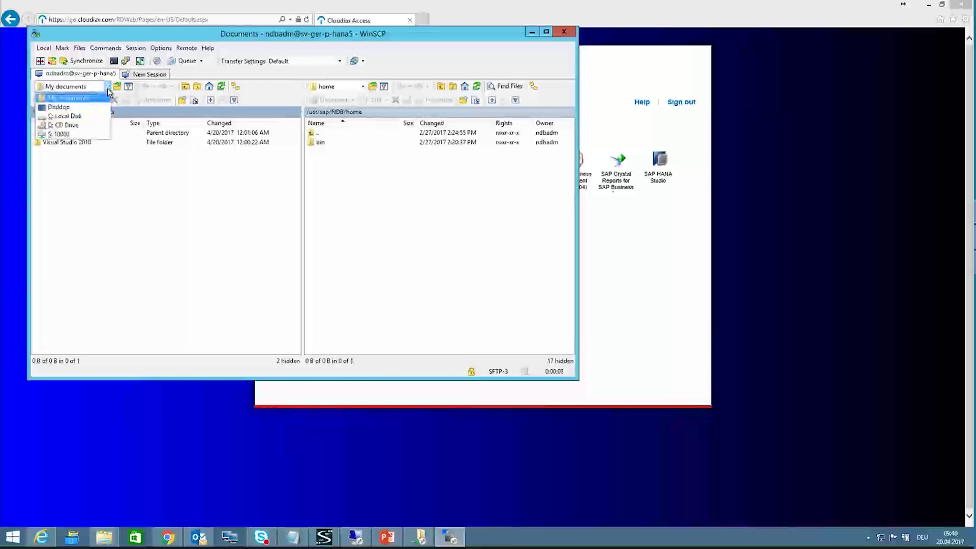
pyautogui.click(60, 134)
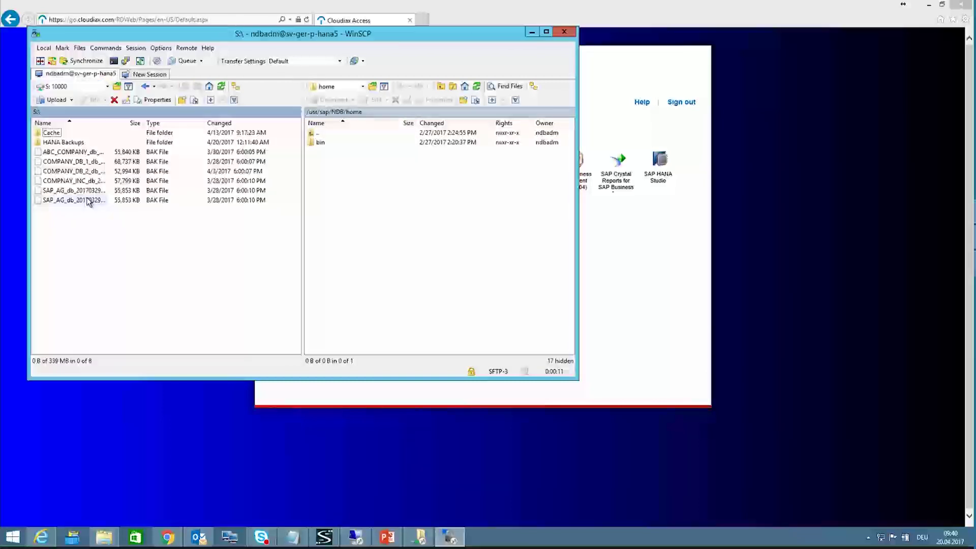
pyautogui.moveTo(110, 123); pyautogui.dragTo(130, 121)
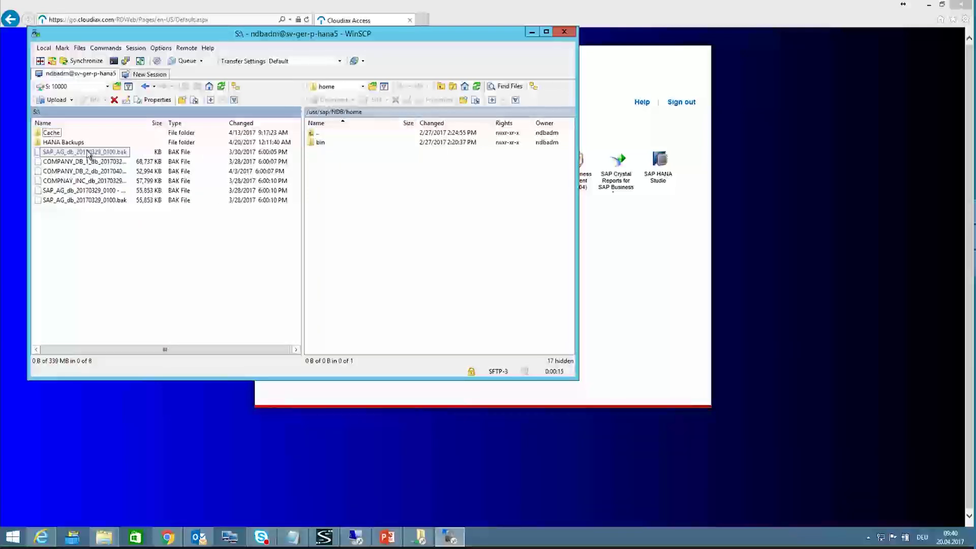
pyautogui.doubleClick(57, 142)
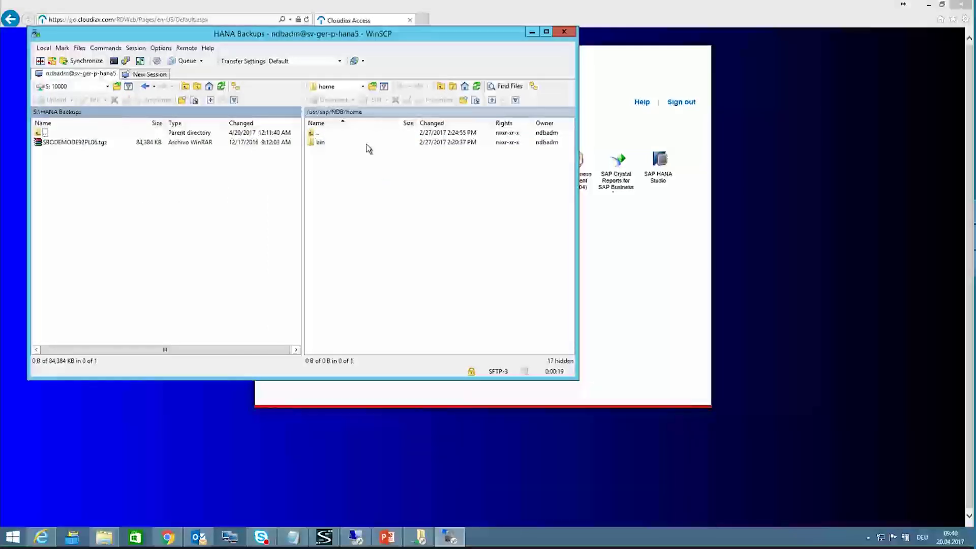
# Step: Navigate the remote pane from the root directory to /hana/backup2
pyautogui.click(362, 87)
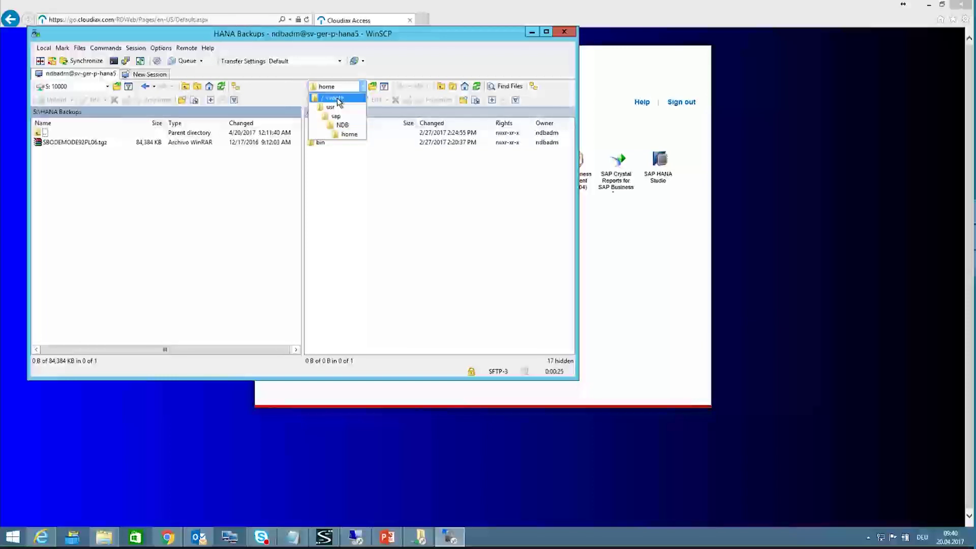
pyautogui.click(339, 99)
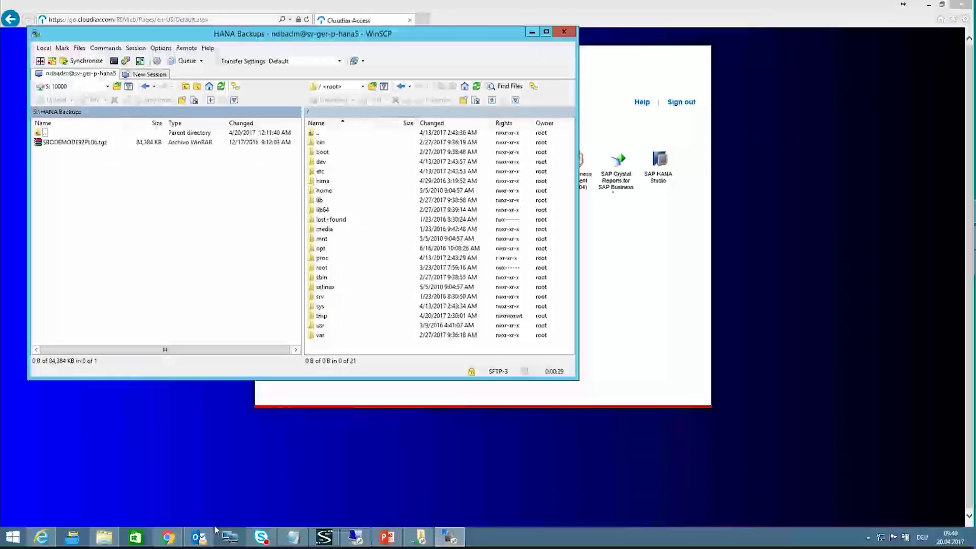
pyautogui.rightClick(198, 536)
pyautogui.click(204, 508)
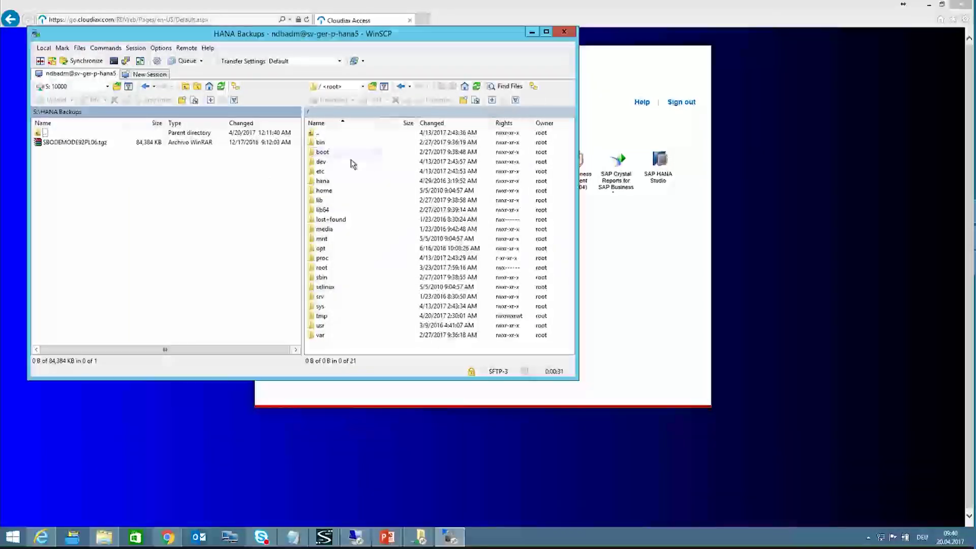
pyautogui.doubleClick(328, 183)
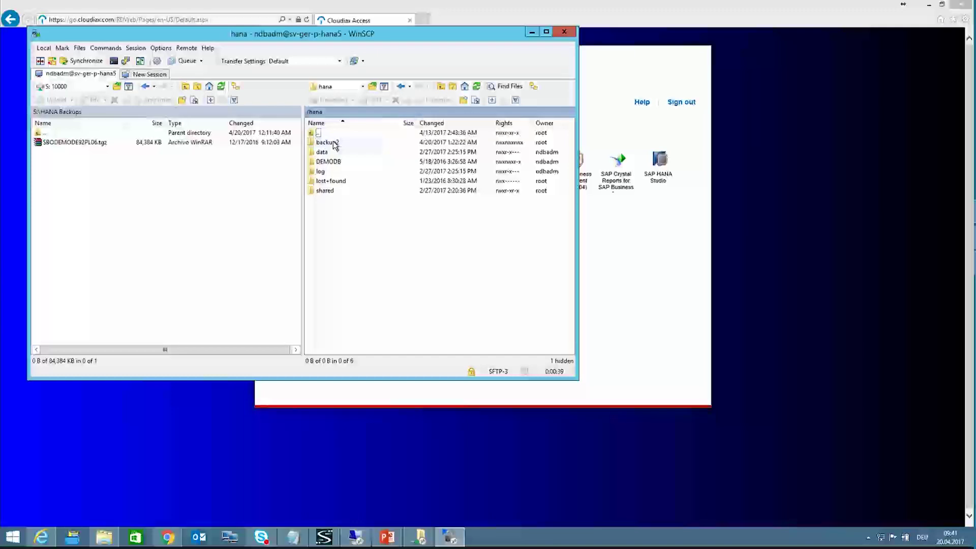
pyautogui.doubleClick(328, 142)
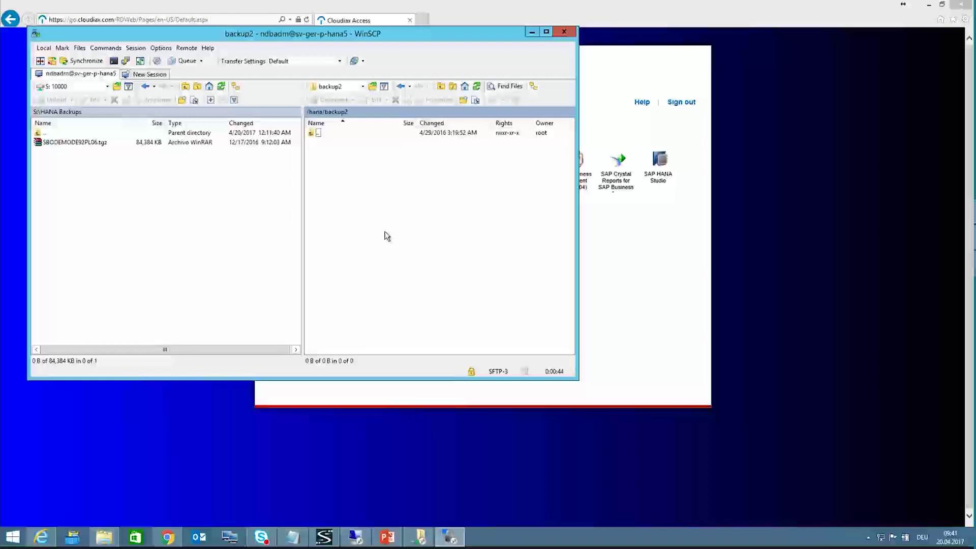
# Step: Upload SBODEMODE92PL06.tgz to /hana/backup2 and widen the remote file name column
pyautogui.moveTo(91, 148); pyautogui.dragTo(383, 174)
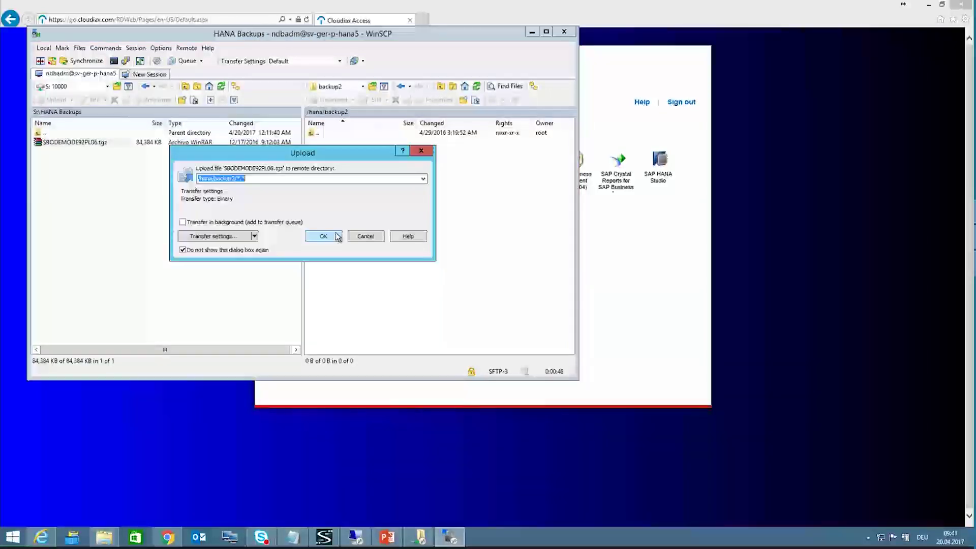
pyautogui.click(326, 235)
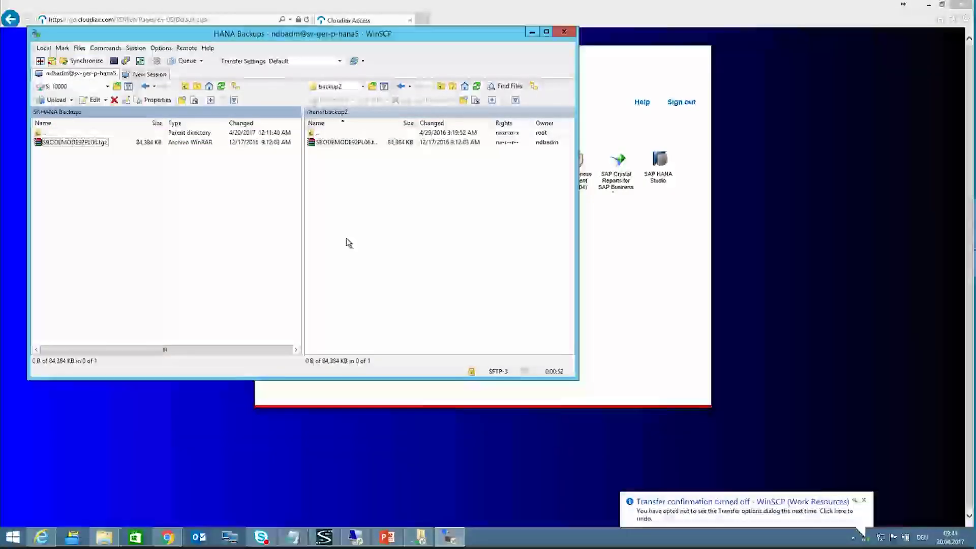
pyautogui.moveTo(383, 124); pyautogui.dragTo(421, 124)
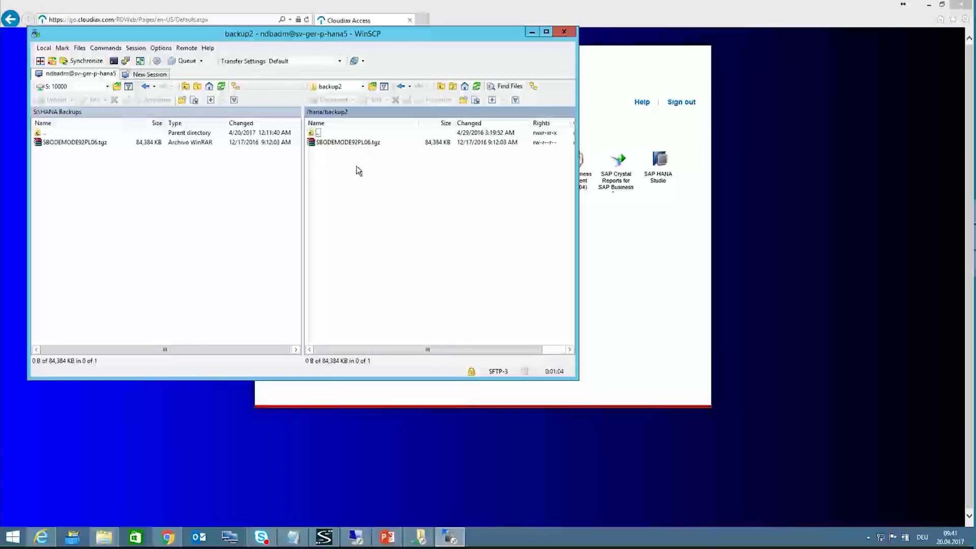
# Step: Extract SBODEMODE92PL06.tgz on the server with UnTar/GZip, accepting the shell session and host key
pyautogui.rightClick(357, 143)
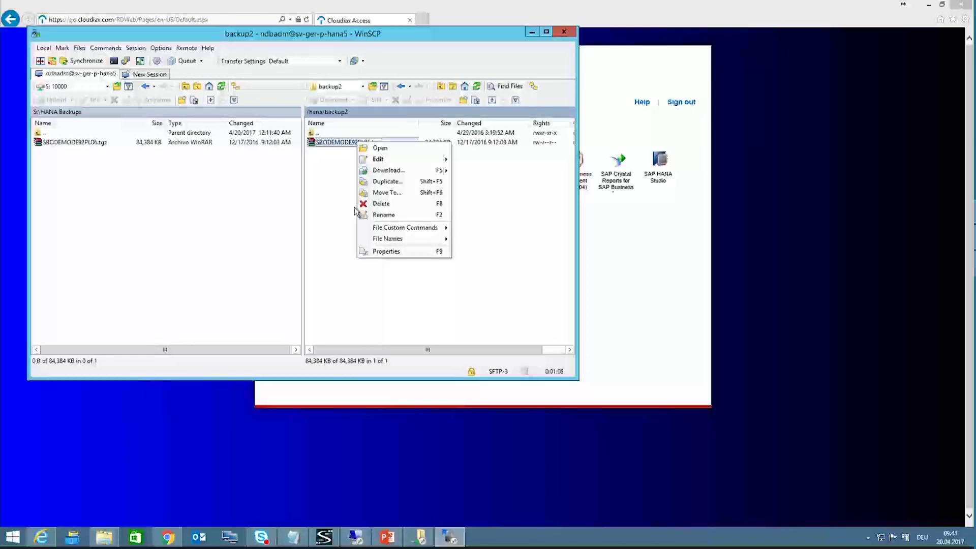
pyautogui.moveTo(404, 227)
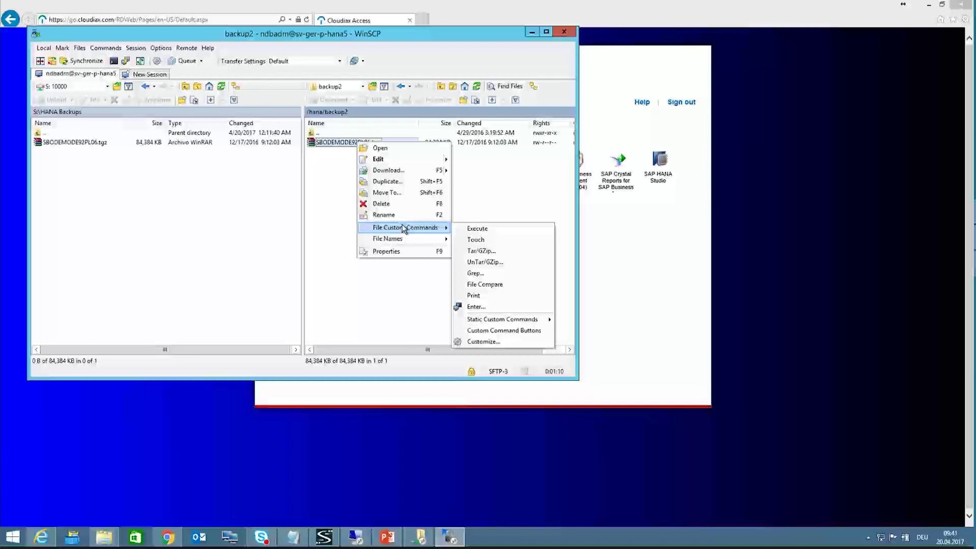
pyautogui.click(493, 265)
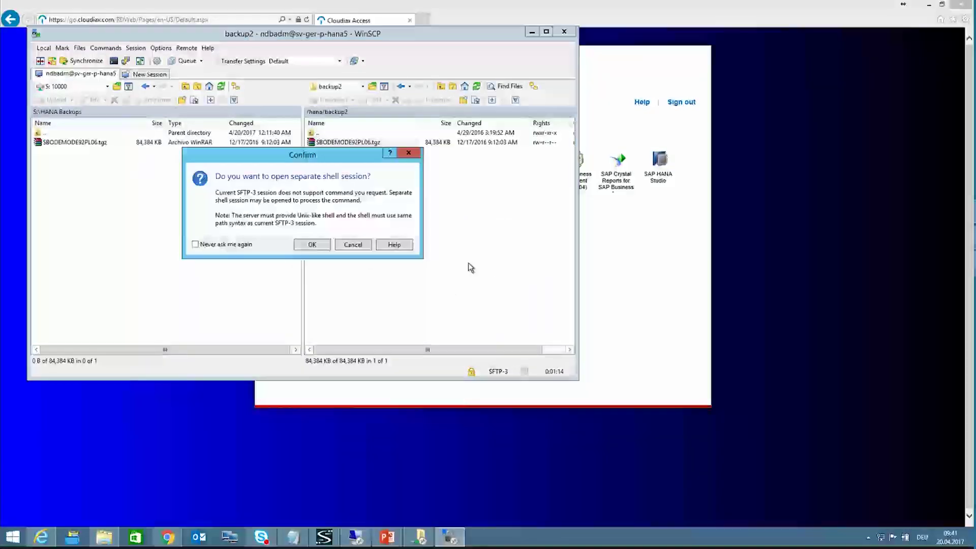
pyautogui.click(321, 247)
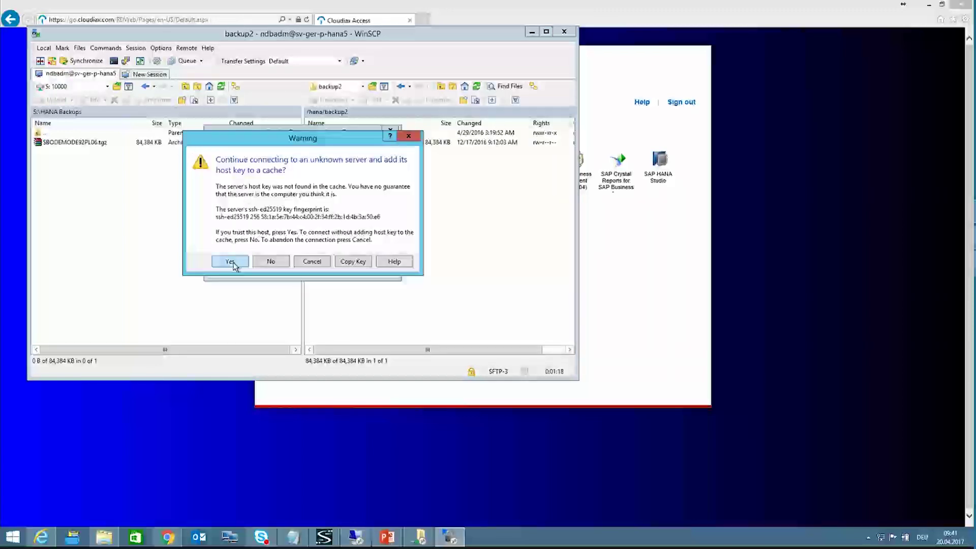
pyautogui.click(230, 261)
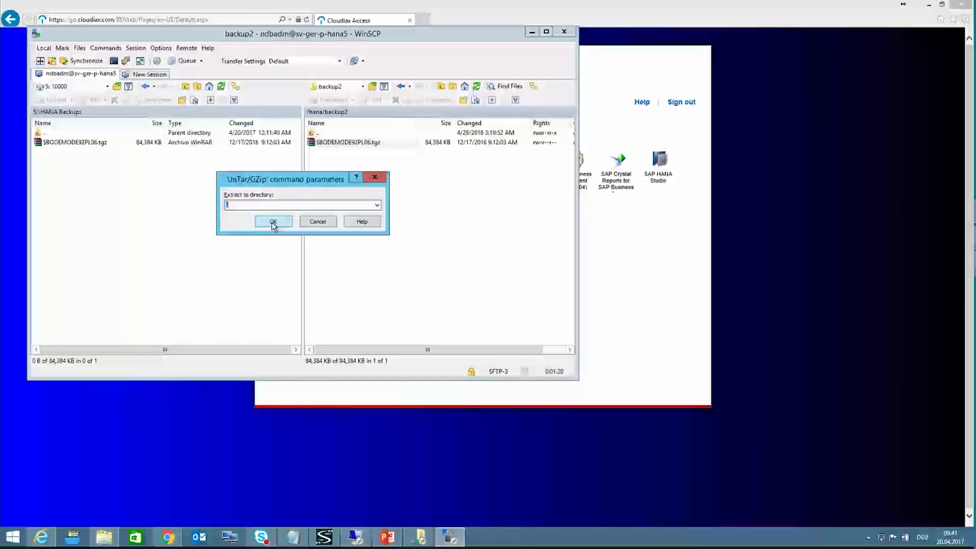
pyautogui.click(273, 222)
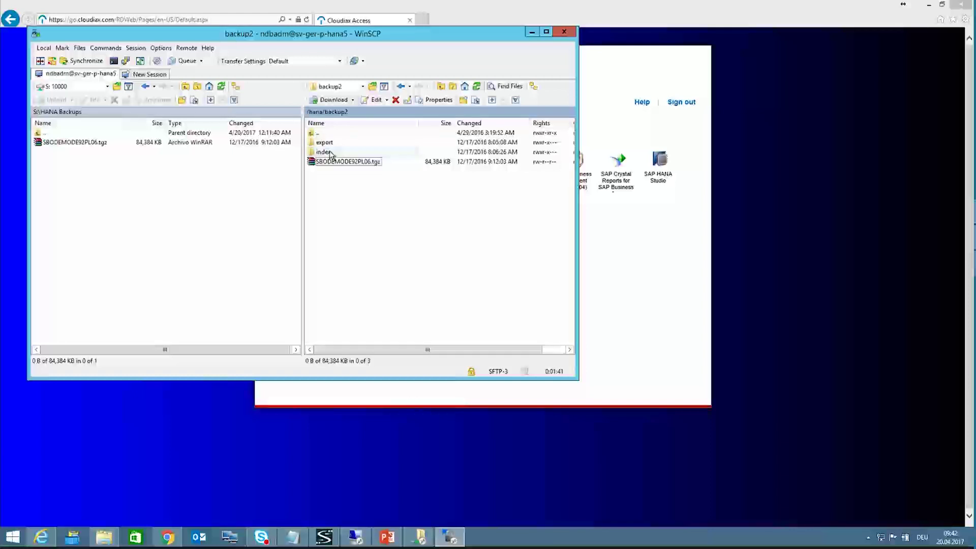
# Step: Open the extracted index folder to confirm SBOCOMMON and SBODEMO_DE, then return to the portal
pyautogui.doubleClick(330, 153)
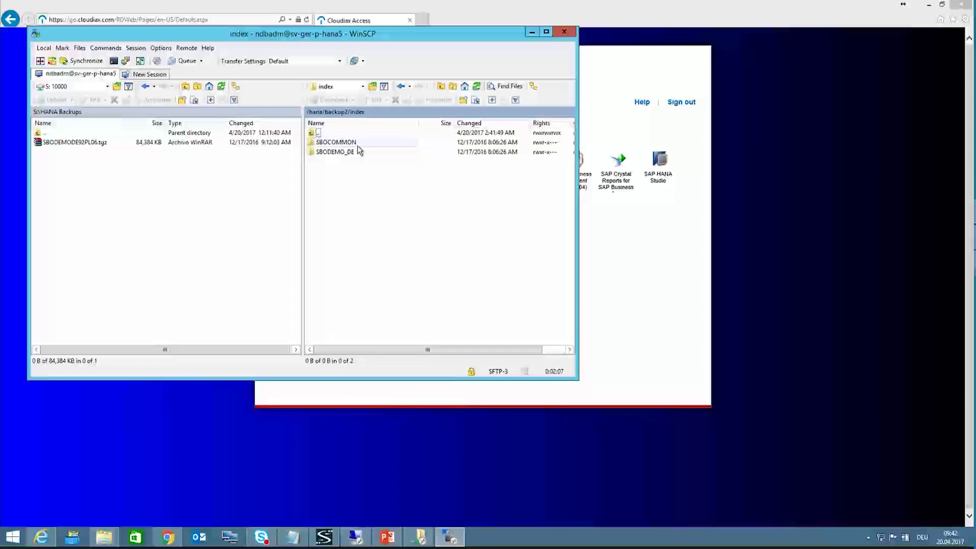
pyautogui.click(668, 219)
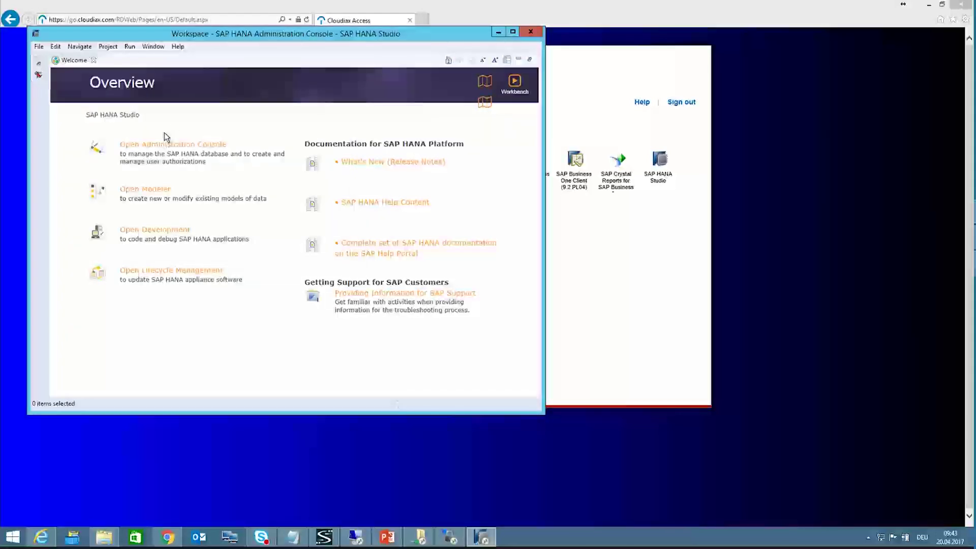
# Step: Add a system with host sv-ger-p-hana5, instance 00 and description 'HANA 5'
pyautogui.click(39, 75)
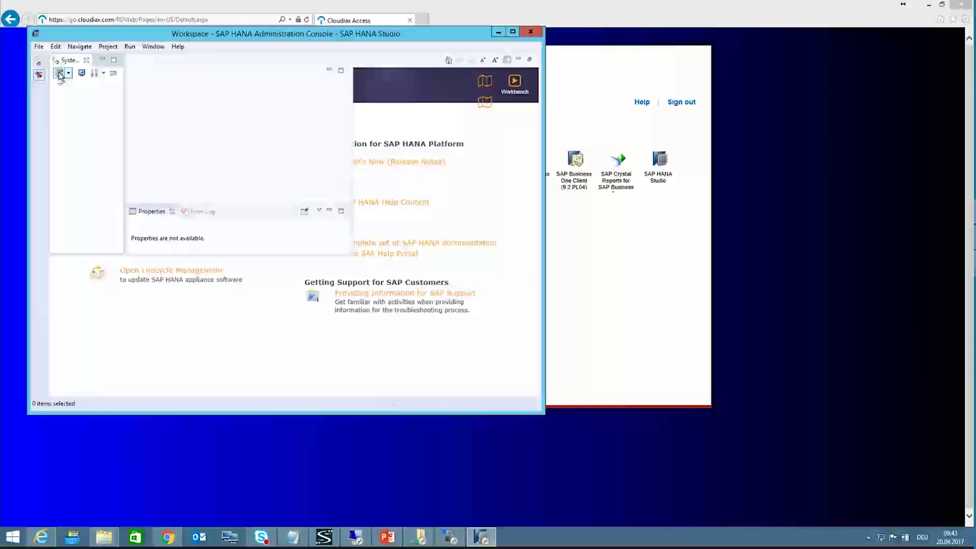
pyautogui.click(59, 76)
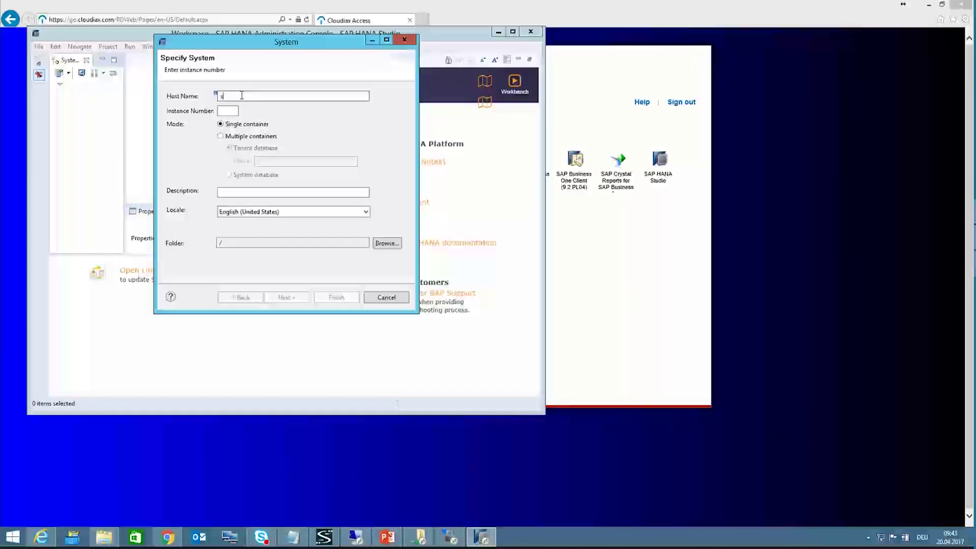
pyautogui.write('sv-')
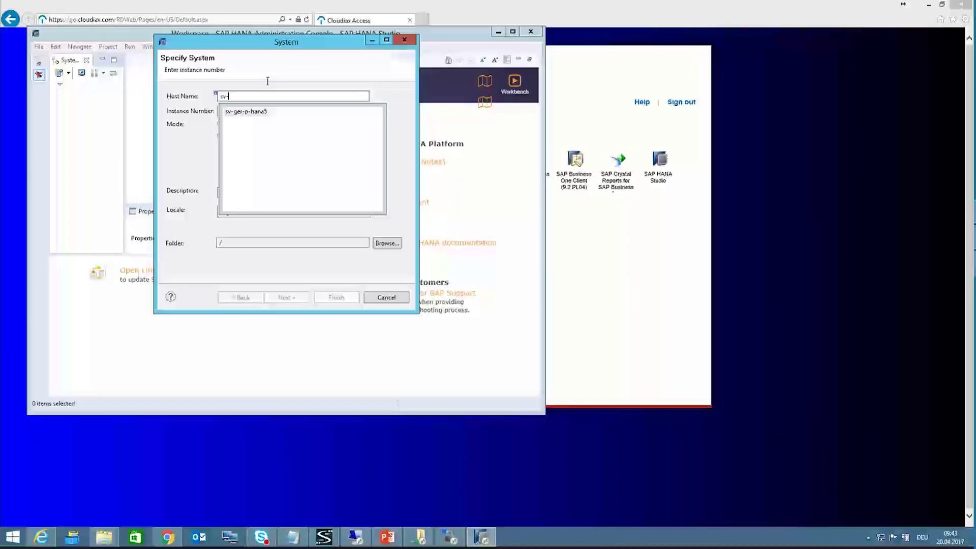
pyautogui.click(255, 111)
pyautogui.doubleClick(255, 110)
pyautogui.click(234, 112)
pyautogui.write('00')
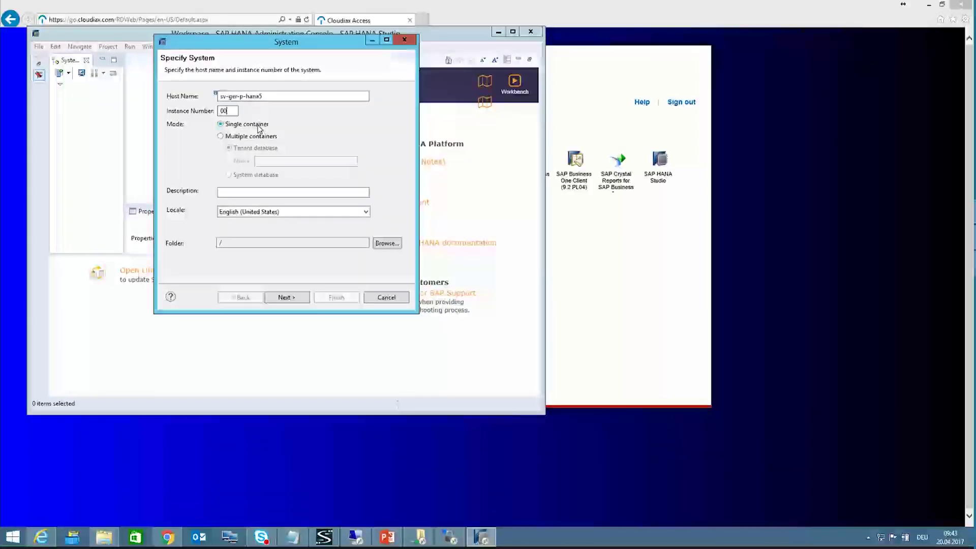
pyautogui.press('Tab')
pyautogui.write('HAN')
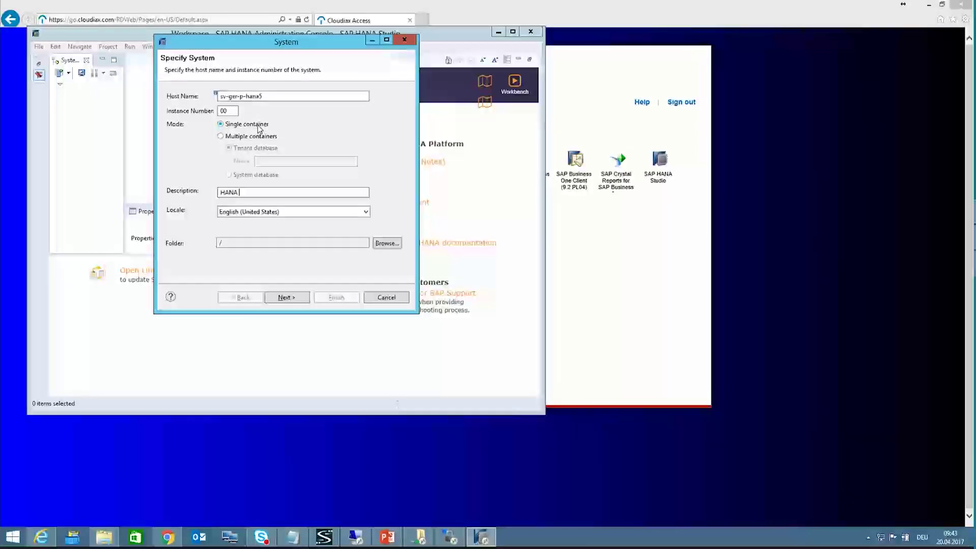
pyautogui.write('A 5')
pyautogui.click(295, 298)
# Step: Connect as database user SYSTEM with its password, store the credentials, and finish
pyautogui.write('SYSTEM')
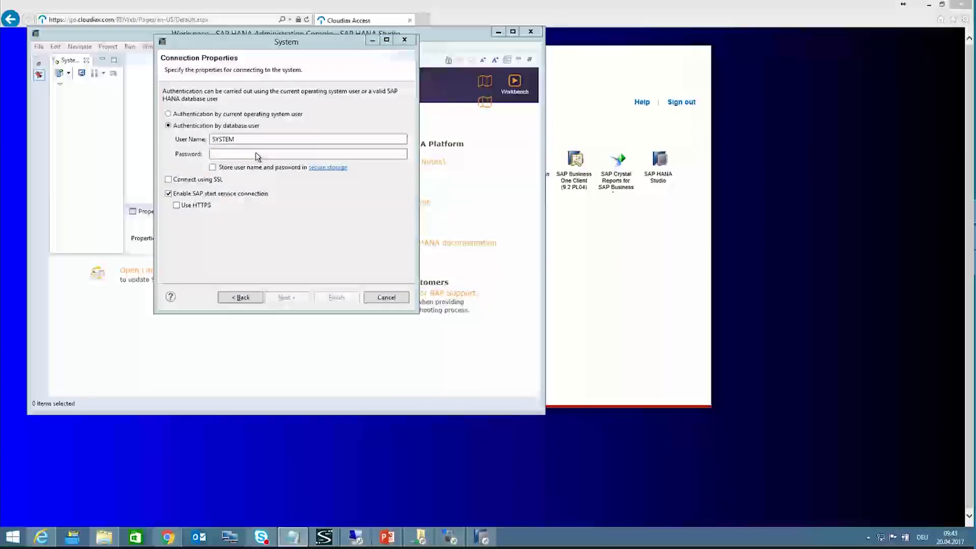
pyautogui.click(228, 174)
pyautogui.write('********')
pyautogui.click(256, 167)
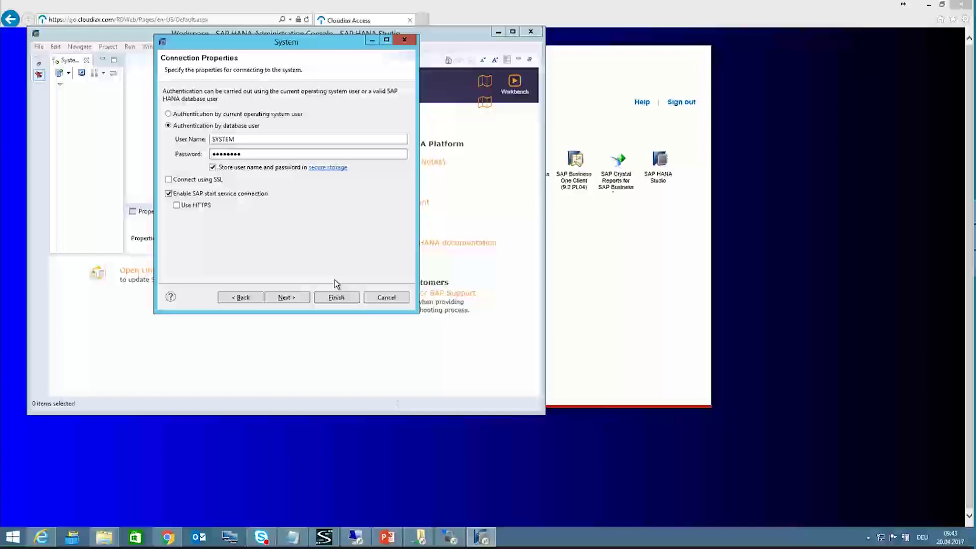
pyautogui.click(331, 297)
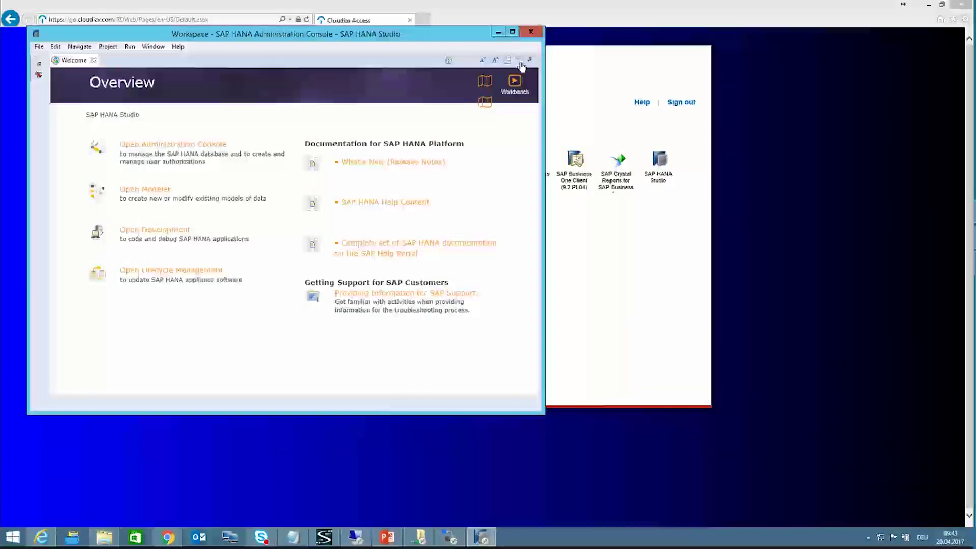
# Step: Maximize SAP HANA Studio and resize the Systems panel showing the NDB tree
pyautogui.click(512, 32)
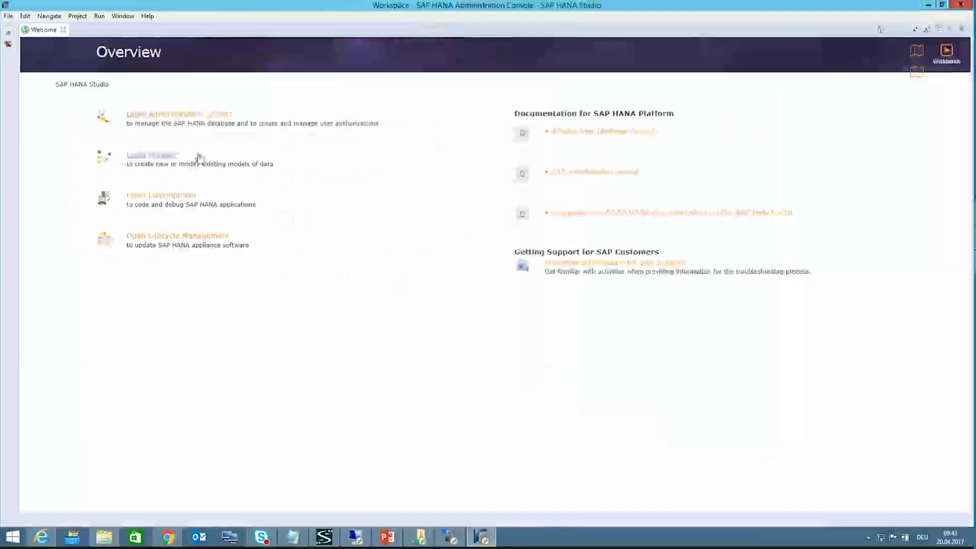
pyautogui.click(8, 43)
pyautogui.moveTo(98, 83); pyautogui.dragTo(224, 499)
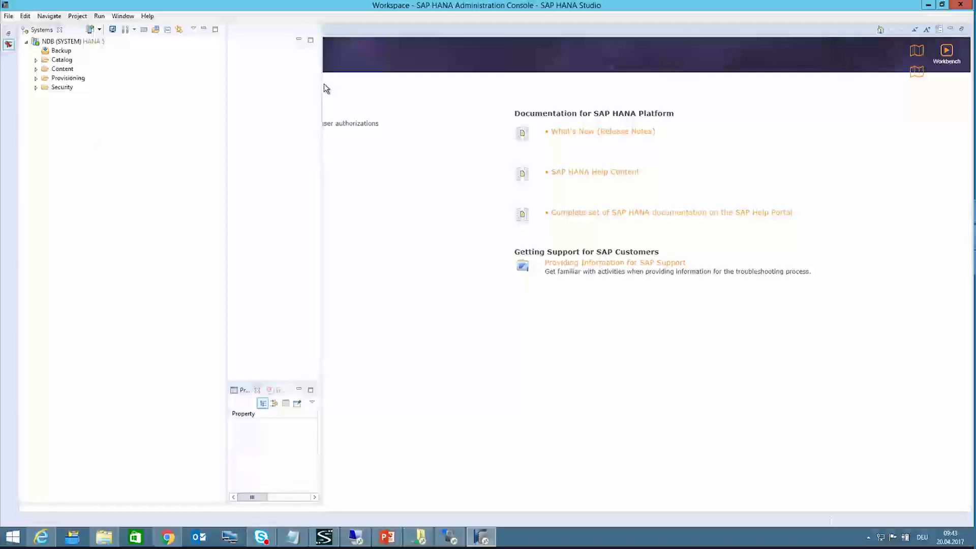
pyautogui.moveTo(321, 90); pyautogui.dragTo(950, 113)
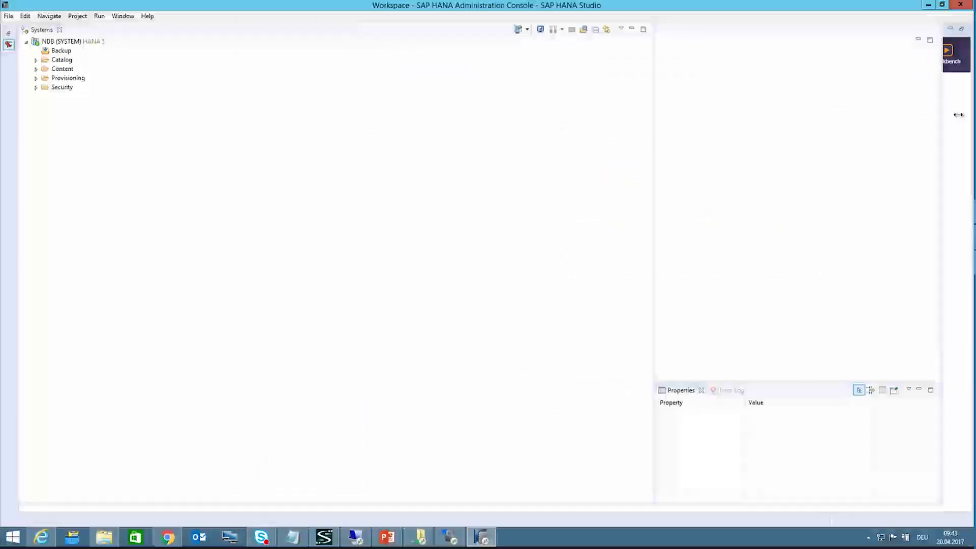
pyautogui.moveTo(675, 137); pyautogui.dragTo(129, 116)
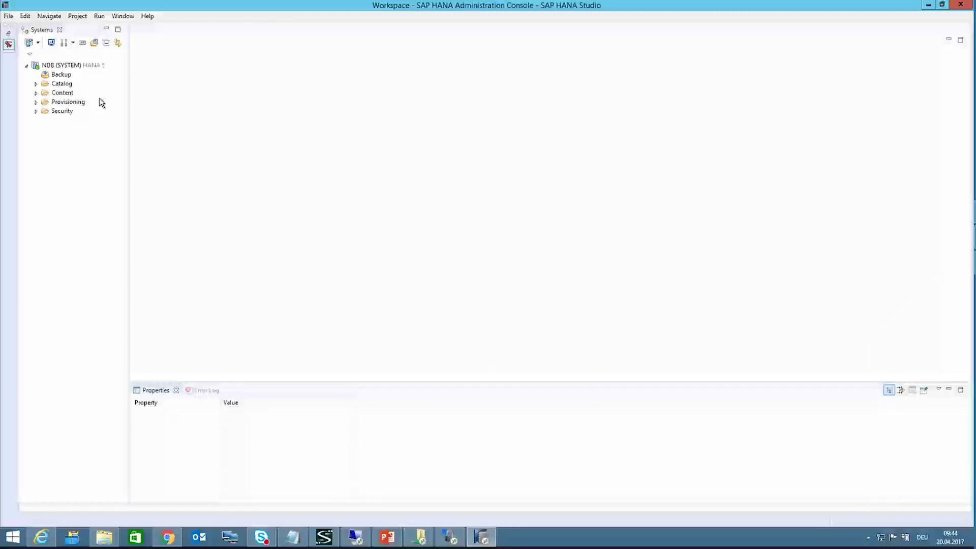
# Step: Open a SQL Console from the NDB (SYSTEM) Catalog
pyautogui.click(62, 84)
pyautogui.rightClick(65, 87)
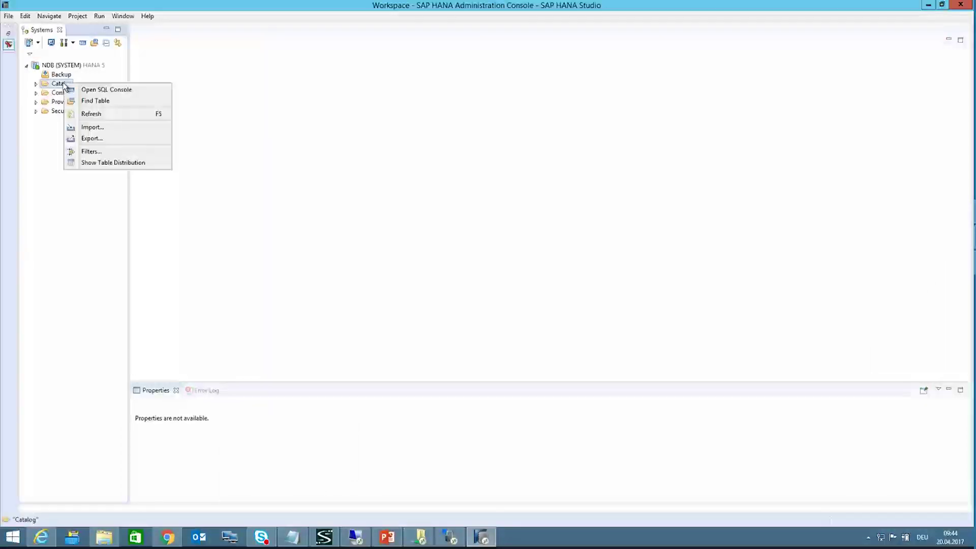
pyautogui.click(87, 89)
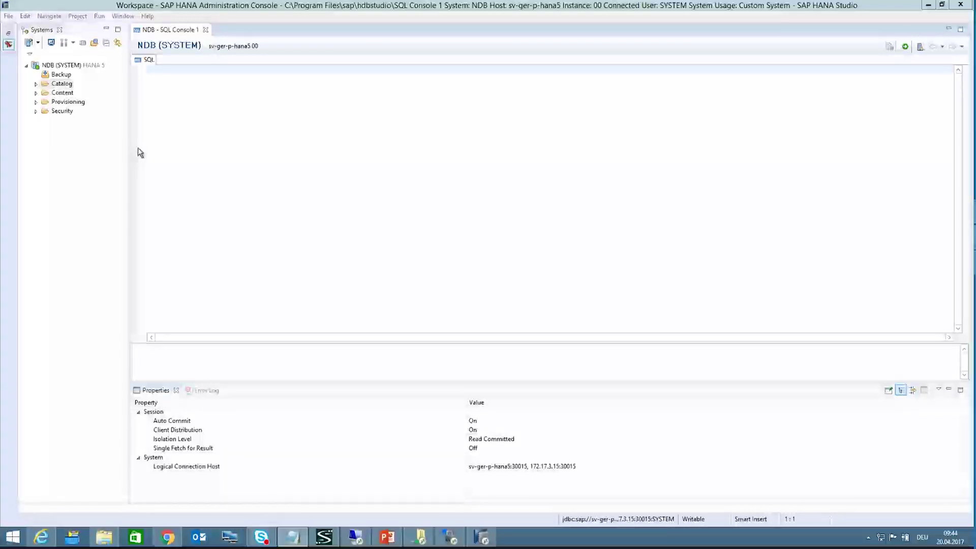
# Step: Paste the prepared IMPORT statement template into the empty SQL console
pyautogui.click(172, 76)
pyautogui.write('Import "SCHEMANAME"."*" as binary from \'/hana/backup2/ORDNERNAME\' with replace threads 10 rename schema "SCHEMANAME" to "NEUSCHEMANAME"')
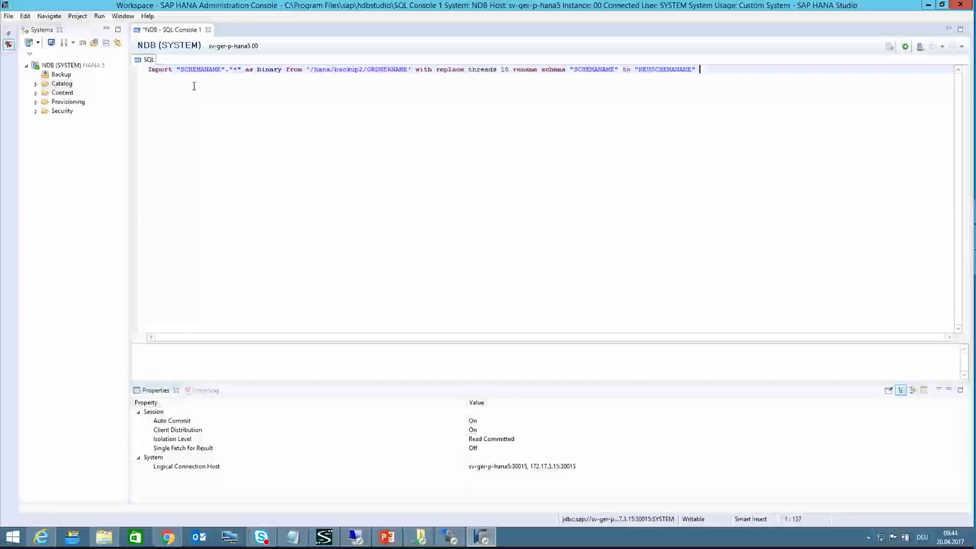
pyautogui.press('BackSpace')
pyautogui.doubleClick(200, 70)
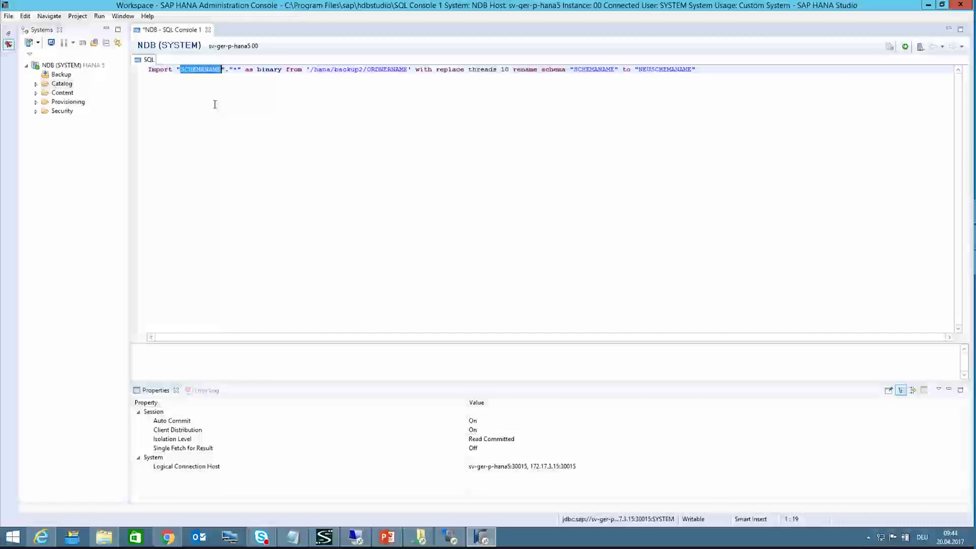
# Step: Replace the first SCHEMANAME placeholder with SBODEMO_DE, copied from the folder name in WinSCP
pyautogui.click(450, 537)
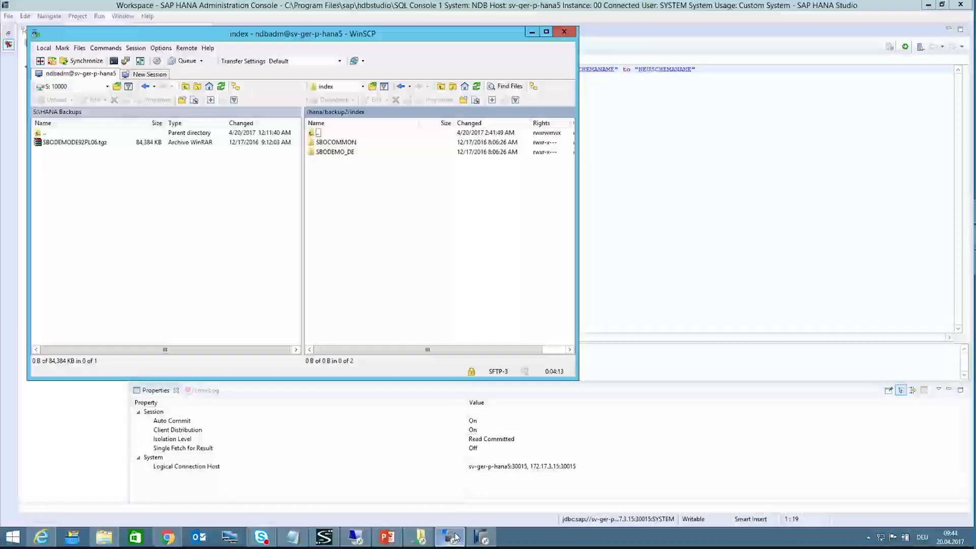
pyautogui.click(348, 152)
pyautogui.click(349, 154)
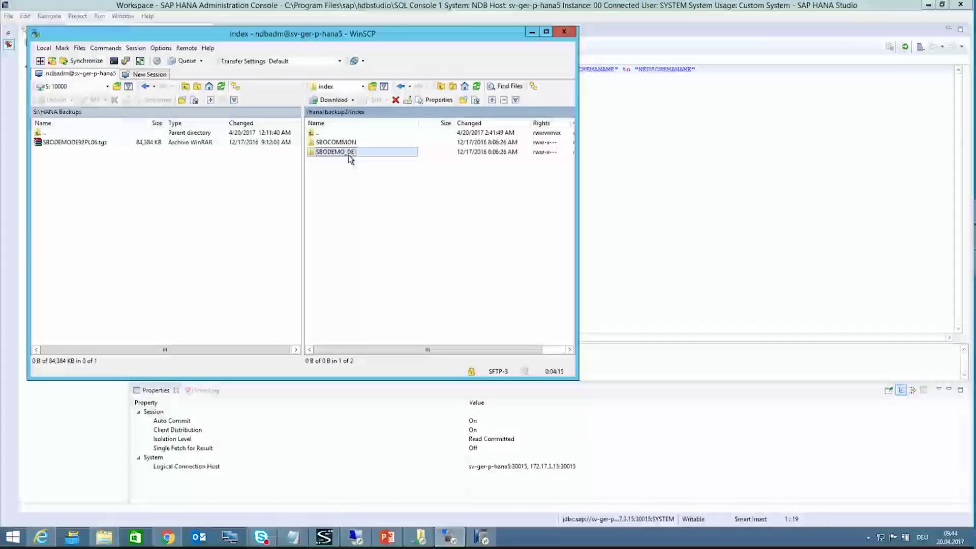
pyautogui.doubleClick(349, 152)
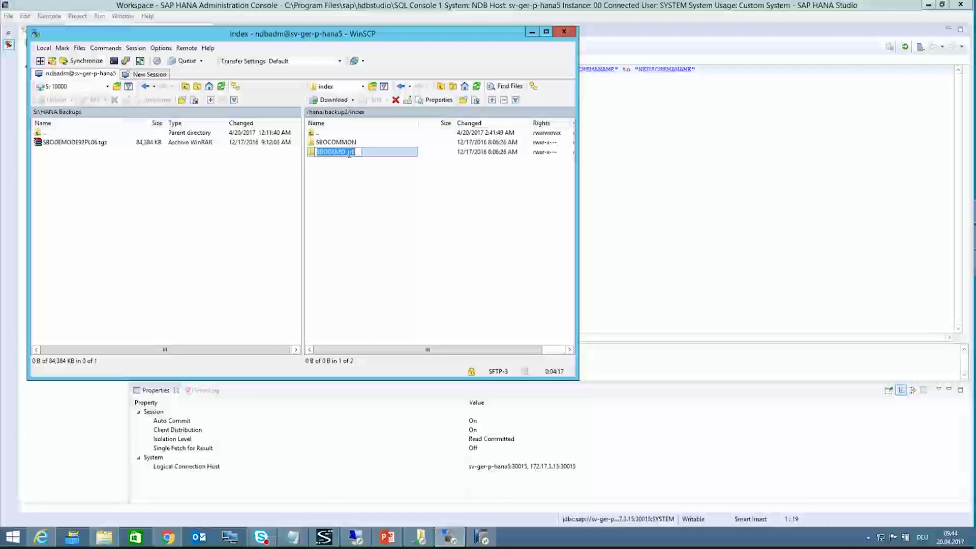
pyautogui.click(659, 154)
pyautogui.moveTo(221, 69); pyautogui.dragTo(181, 69)
pyautogui.write('SBODEMO_DE')
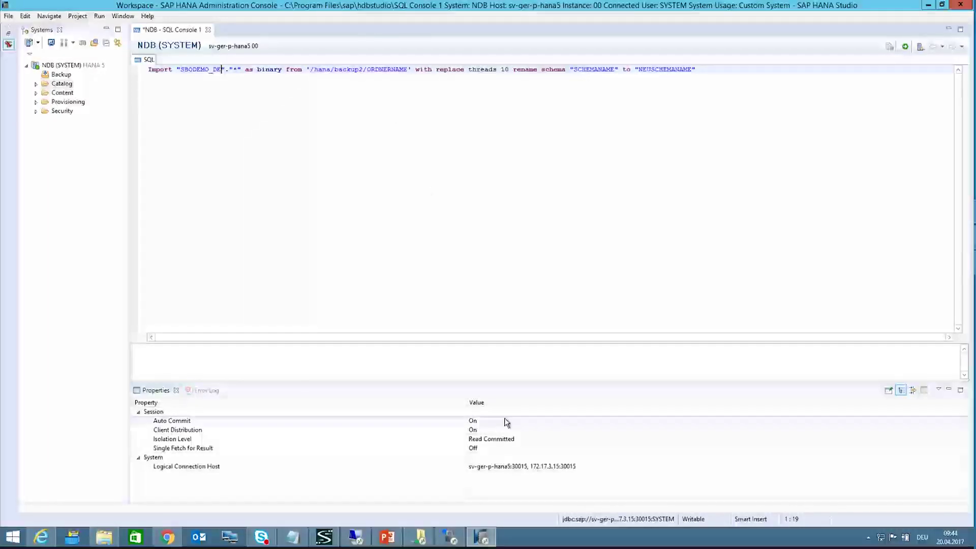
# Step: In WinSCP, go up to the /hana/backup2 folder
pyautogui.moveTo(458, 540)
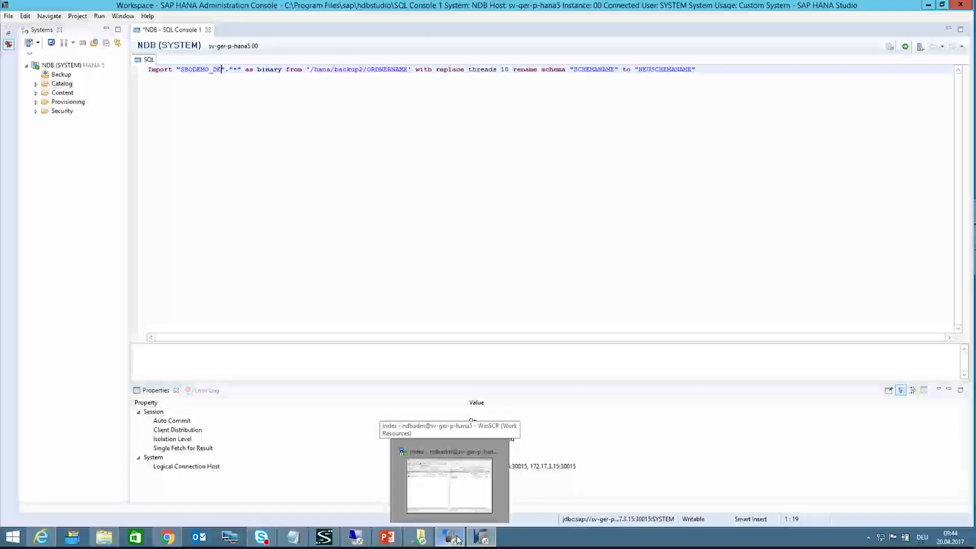
pyautogui.click(449, 486)
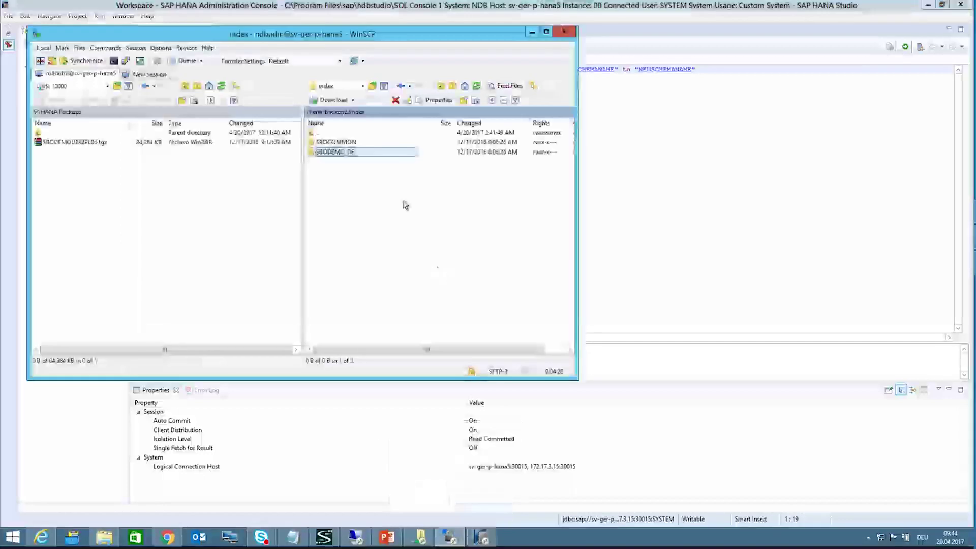
pyautogui.doubleClick(335, 132)
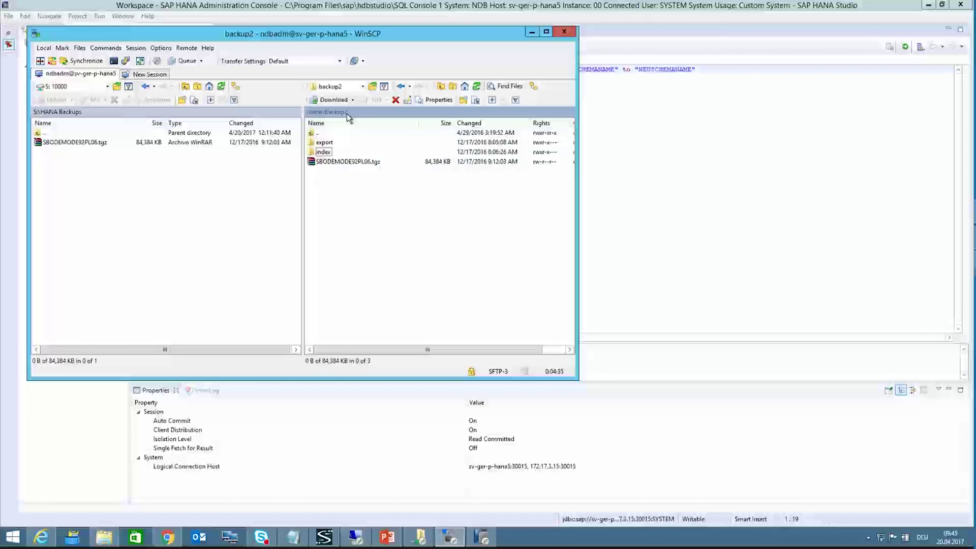
# Step: Remove the ORDNERNAME placeholder so the import path ends at '/hana/backup2/'
pyautogui.click(615, 69)
pyautogui.click(408, 69)
pyautogui.press('BackSpace')
pyautogui.press('BackSpace')
pyautogui.press('BackSpace')
pyautogui.press('BackSpace')
pyautogui.press('BackSpace')
pyautogui.press('BackSpace')
pyautogui.press('BackSpace')
pyautogui.press('BackSpace')
pyautogui.press('BackSpace')
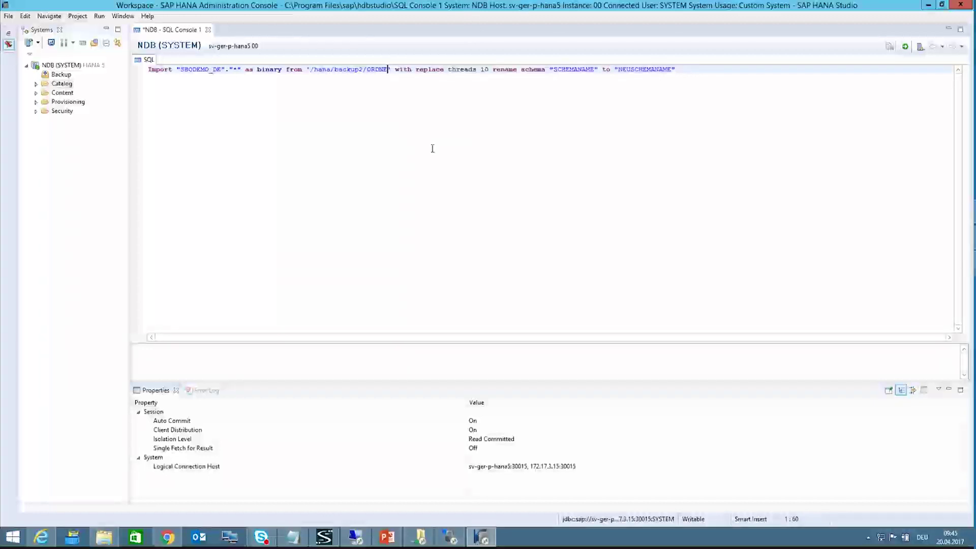
pyautogui.press('BackSpace')
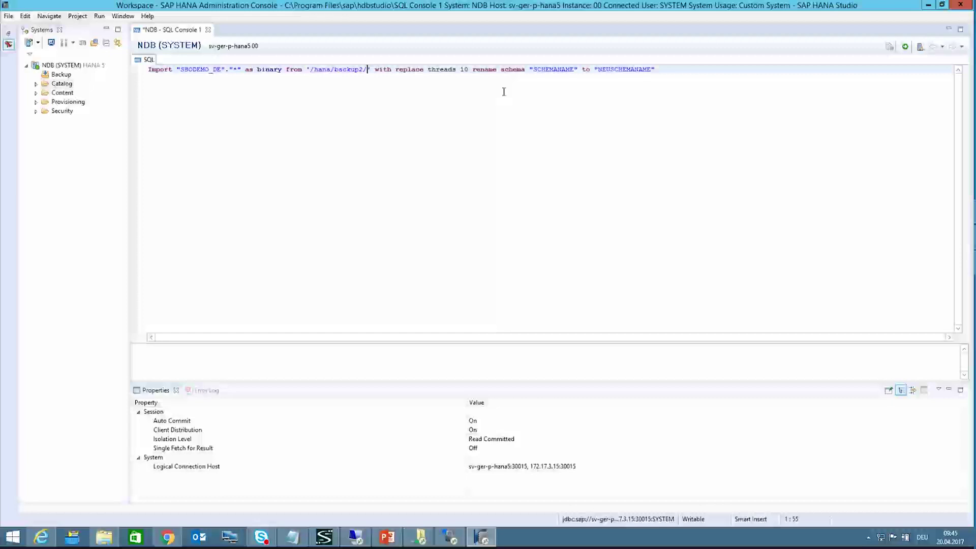
# Step: Replace SCHEMANAME in the rename clause with SBODEMO_DE
pyautogui.doubleClick(558, 71)
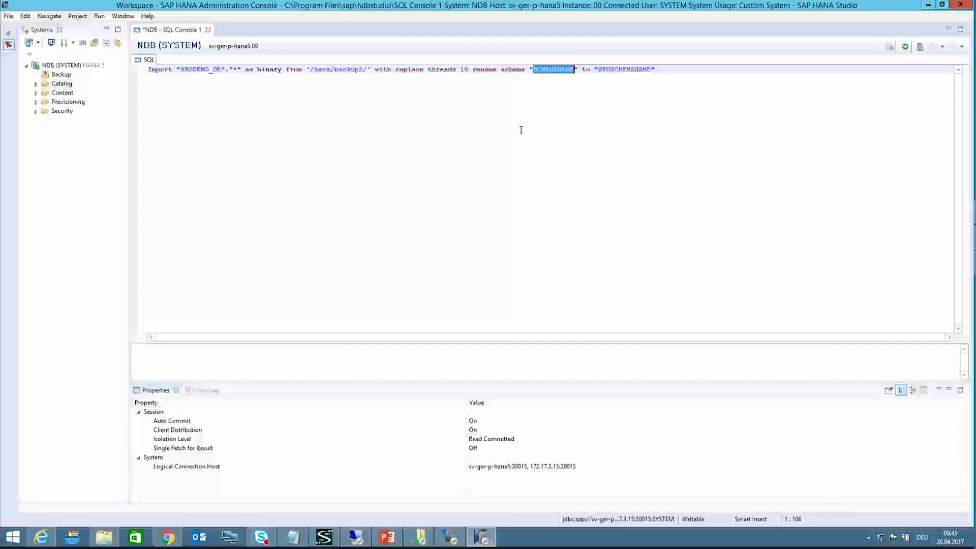
pyautogui.moveTo(181, 69); pyautogui.dragTo(220, 68)
pyautogui.hotkey('ctrl', 'c')
pyautogui.doubleClick(541, 69)
pyautogui.hotkey('ctrl', 'v')
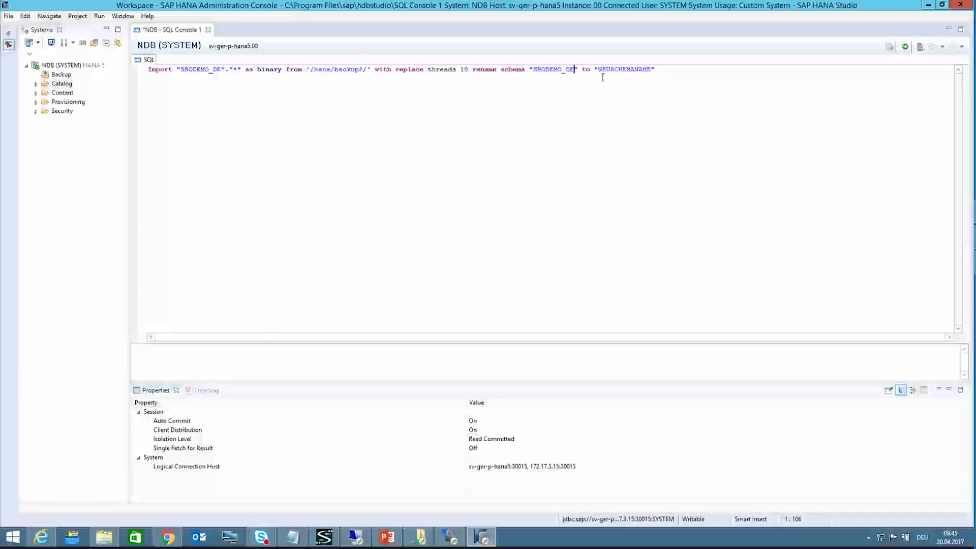
# Step: Set the new schema name in the rename clause to SBODEMO_DE_CLOUDIAX_T01
pyautogui.click(598, 69)
pyautogui.hotkey('ctrl', 'shift', 'Right')
pyautogui.hotkey('ctrl', 'v')
pyautogui.press('Left')
pyautogui.hotkey('ctrl', 'Left')
pyautogui.press('Right')
pyautogui.press('Right')
pyautogui.press('Right')
pyautogui.write('_')
pyautogui.write('CLODUIA')
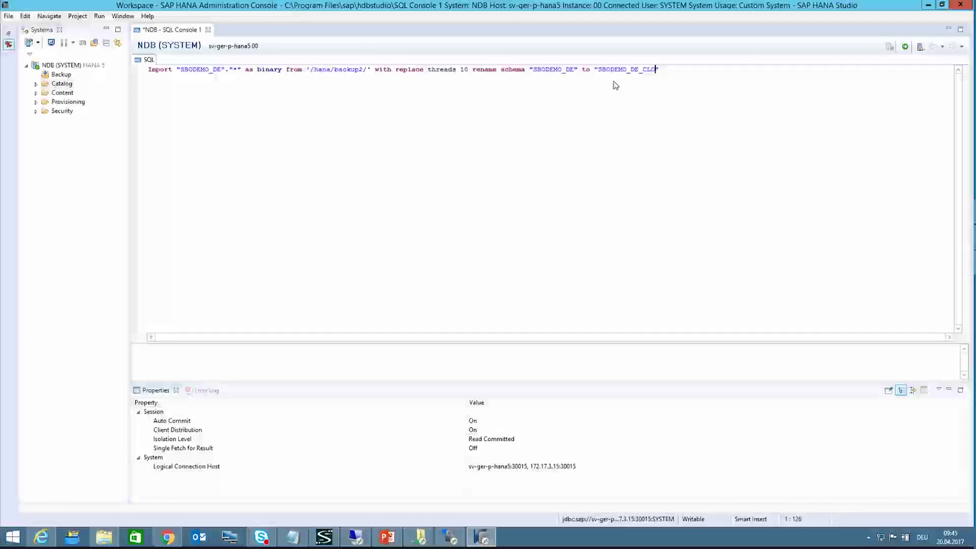
pyautogui.press('BackSpace')
pyautogui.press('BackSpace')
pyautogui.press('BackSpace')
pyautogui.press('BackSpace')
pyautogui.press('BackSpace')
pyautogui.write('OUDIAC')
pyautogui.press('BackSpace')
pyautogui.write('X')
pyautogui.write('_DE')
pyautogui.press('BackSpace')
pyautogui.press('BackSpace')
pyautogui.write('TOI')
# Step: End the IMPORT statement with a semicolon, run it, and open the Progress view
pyautogui.click(597, 71)
pyautogui.click(698, 68)
pyautogui.write(';')
pyautogui.click(905, 48)
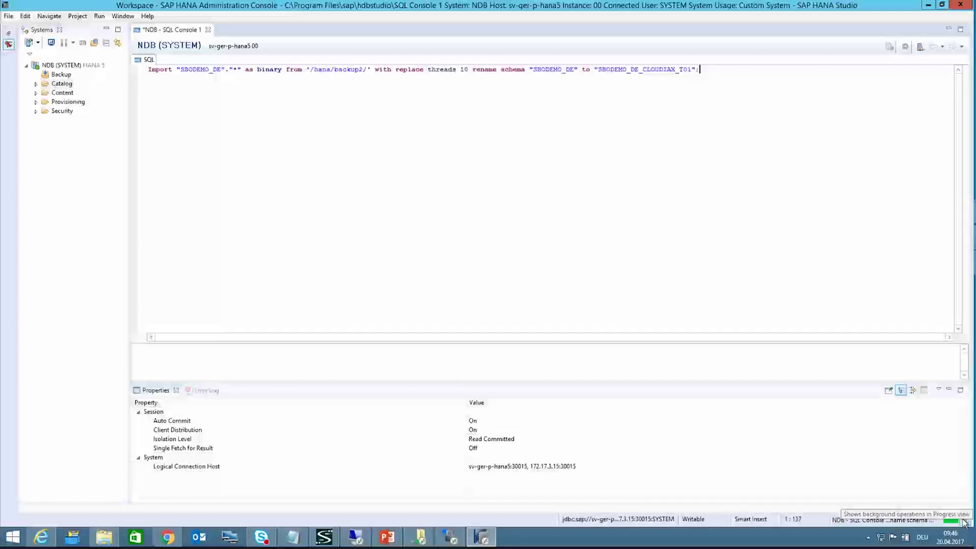
pyautogui.click(964, 521)
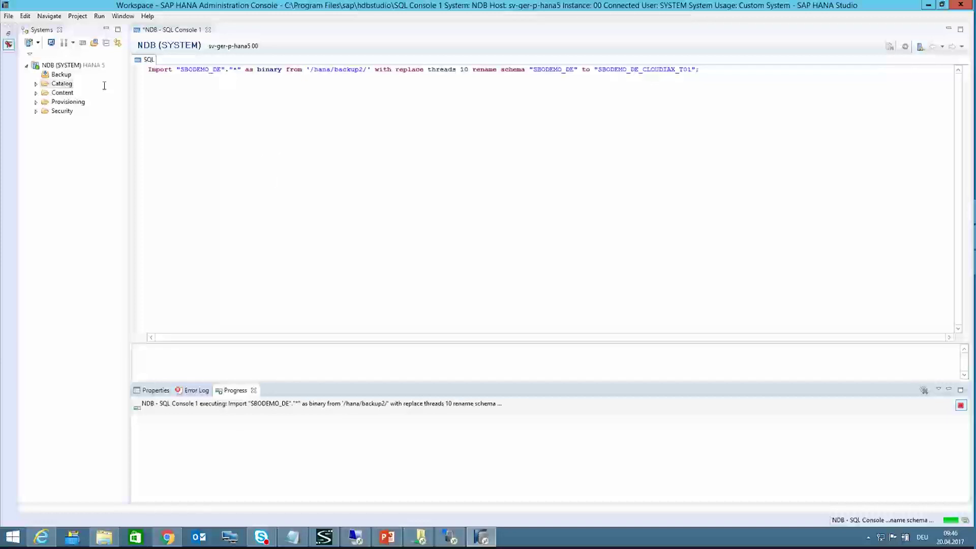
# Step: Open a second SQL console from the Catalog and move the WinSCP window aside
pyautogui.rightClick(65, 84)
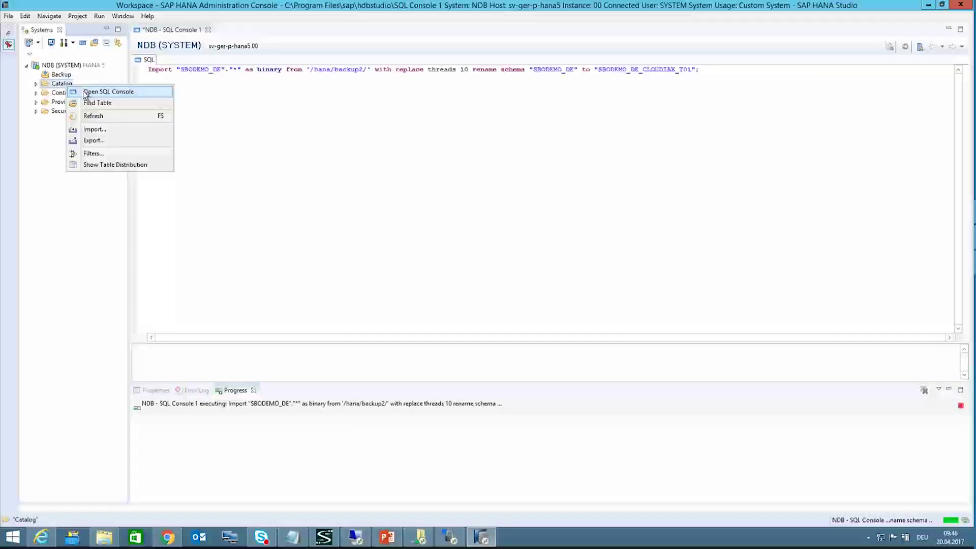
pyautogui.click(86, 92)
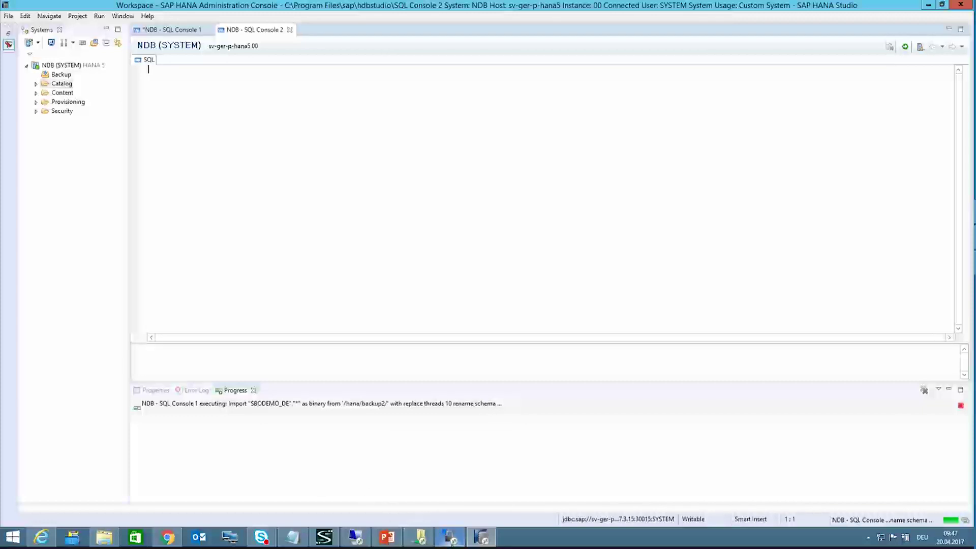
pyautogui.click(449, 537)
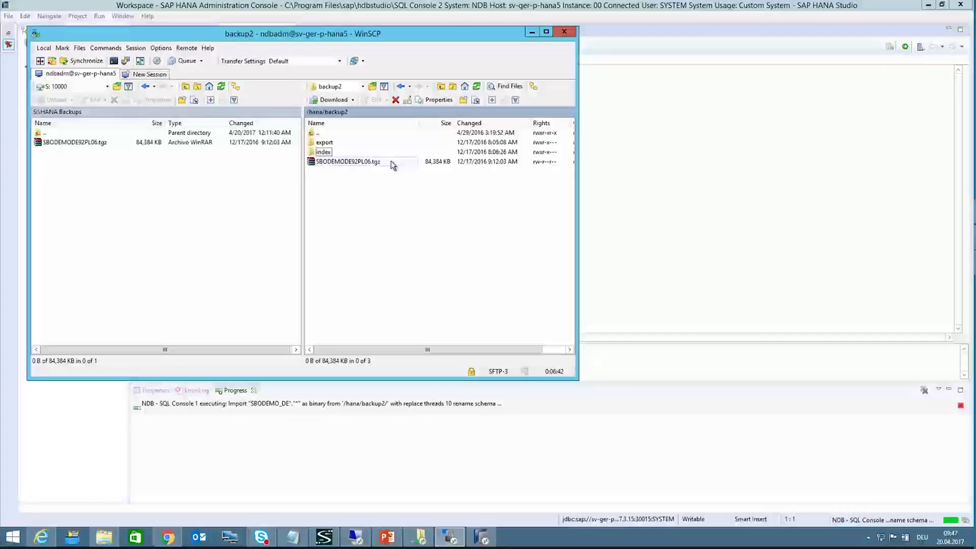
pyautogui.moveTo(317, 36); pyautogui.dragTo(530, 100)
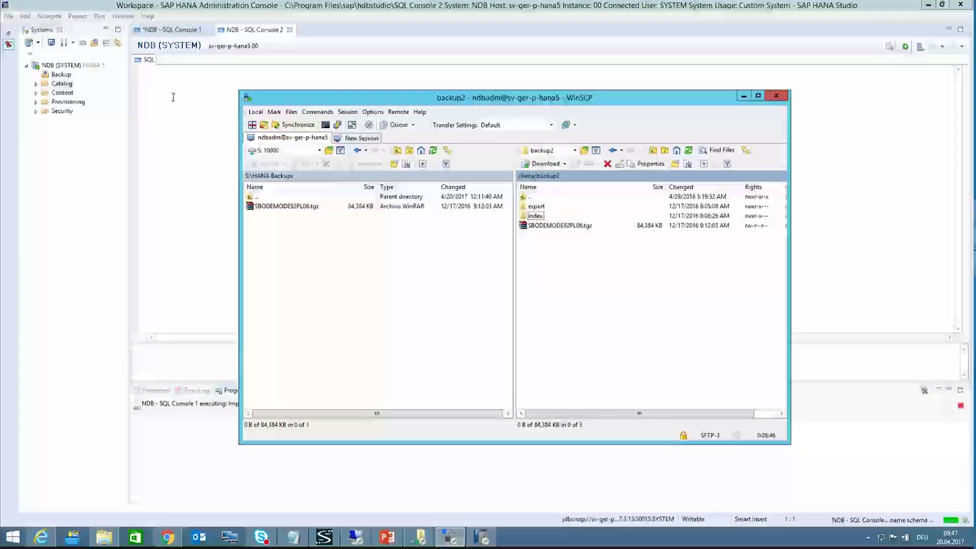
# Step: Expand the Catalog, widen the Systems tree, and select schema A10000_SBODEMO_COMPANY
pyautogui.click(35, 85)
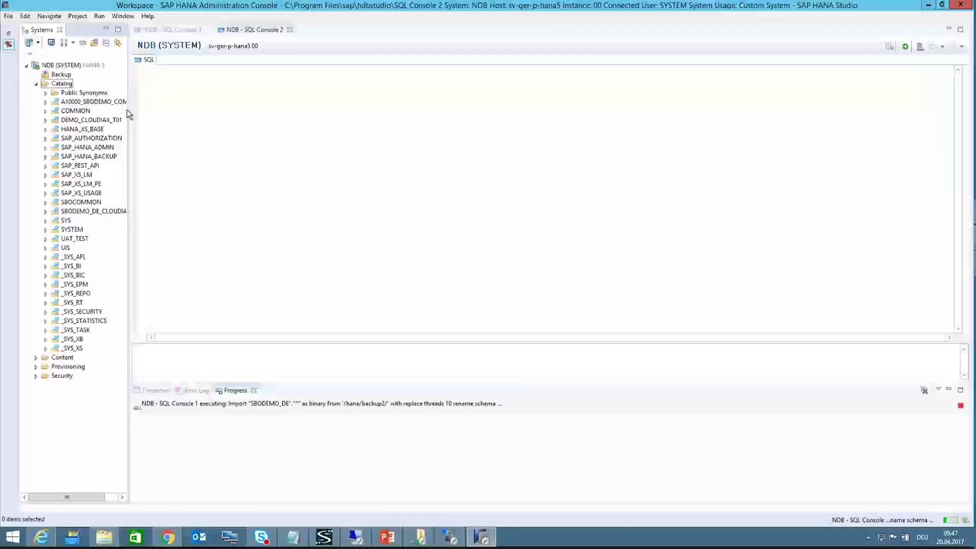
pyautogui.moveTo(129, 113); pyautogui.dragTo(185, 109)
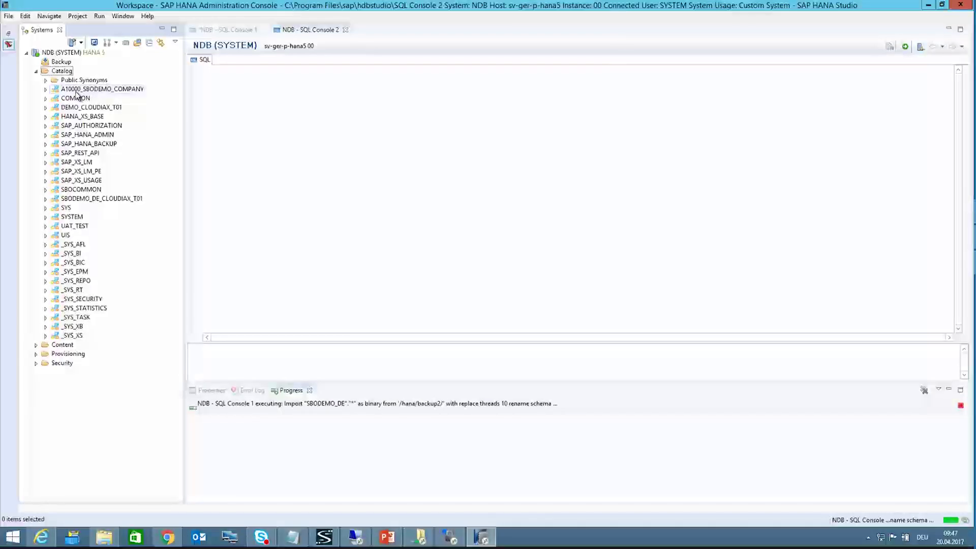
pyautogui.click(127, 89)
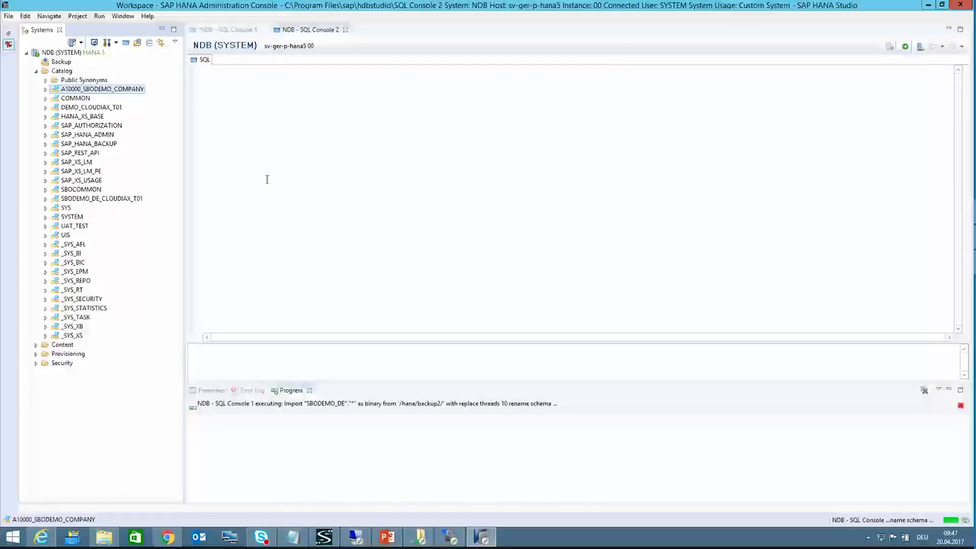
pyautogui.hotkey('alt', 'Tab')
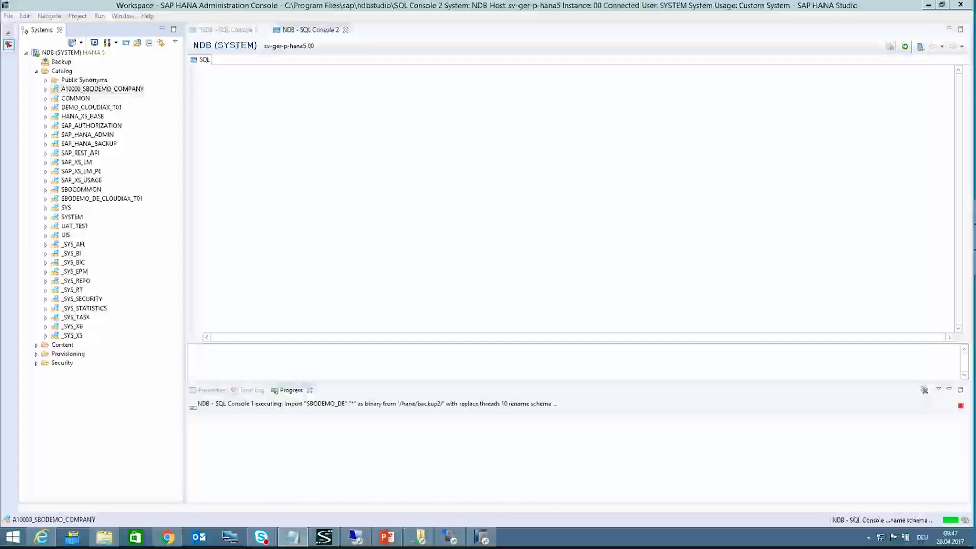
# Step: Paste the EXPORT template and replace SCHEMANAME with A10000_SBODEMO_COMPANY dragged from the tree
pyautogui.rightClick(211, 75)
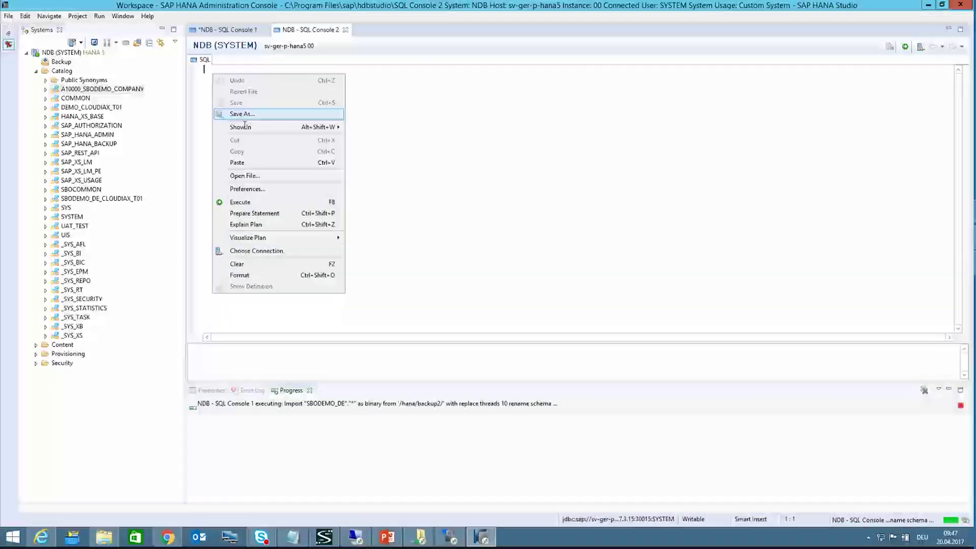
pyautogui.click(236, 162)
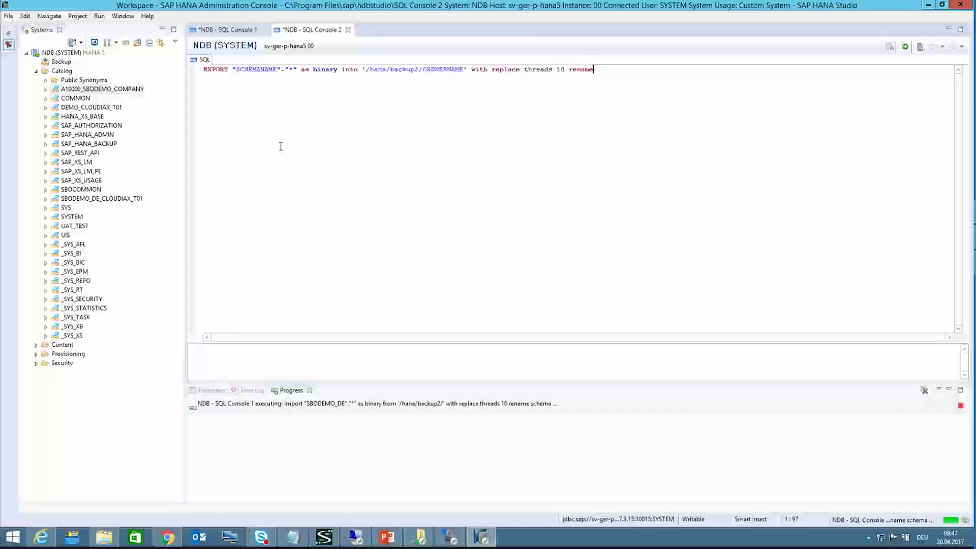
pyautogui.moveTo(278, 69); pyautogui.dragTo(235, 71)
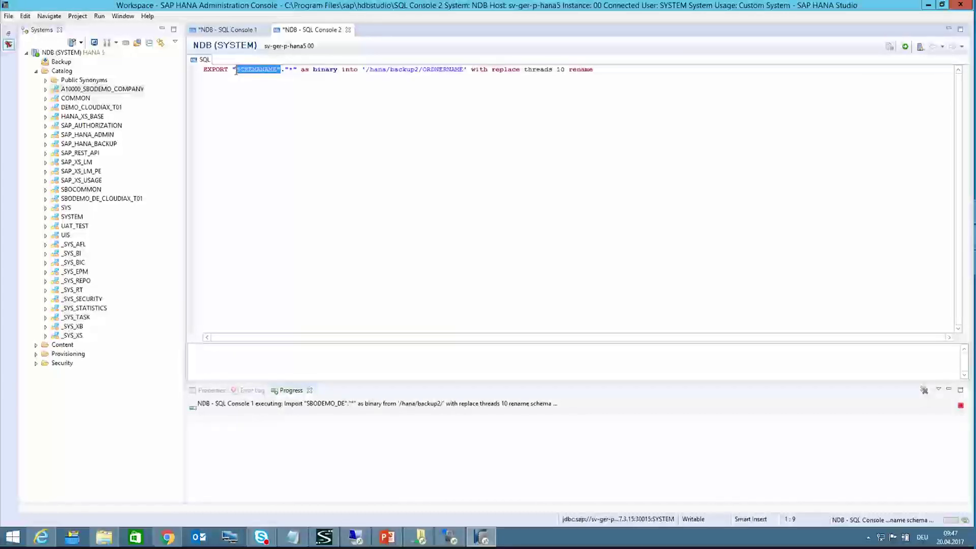
pyautogui.press('Delete')
pyautogui.moveTo(98, 89); pyautogui.dragTo(235, 81)
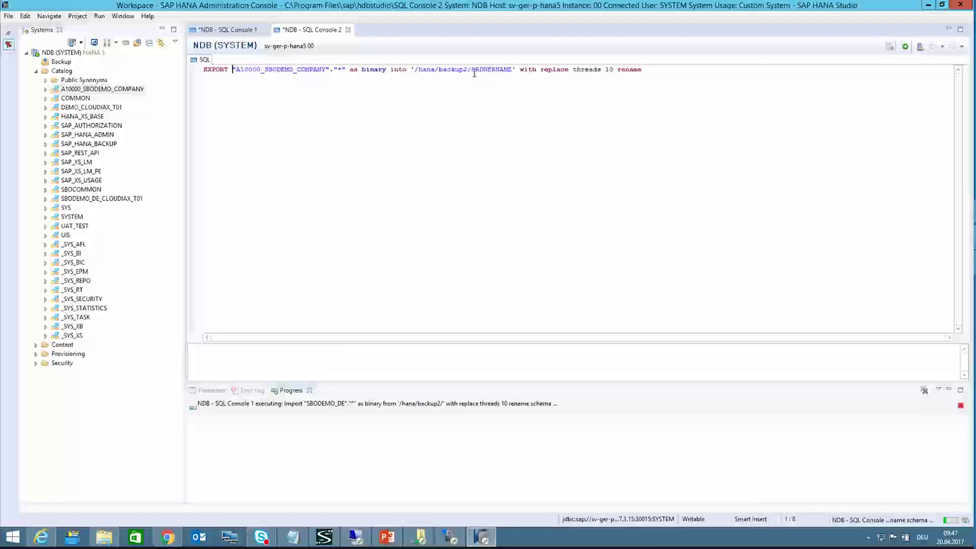
# Step: Copy A10000_SBODEMO_COMPANY over the folder placeholder so the export path is '/hana/backup2/A10000_SBODEMO_COMPANY'
pyautogui.moveTo(327, 70); pyautogui.dragTo(234, 70)
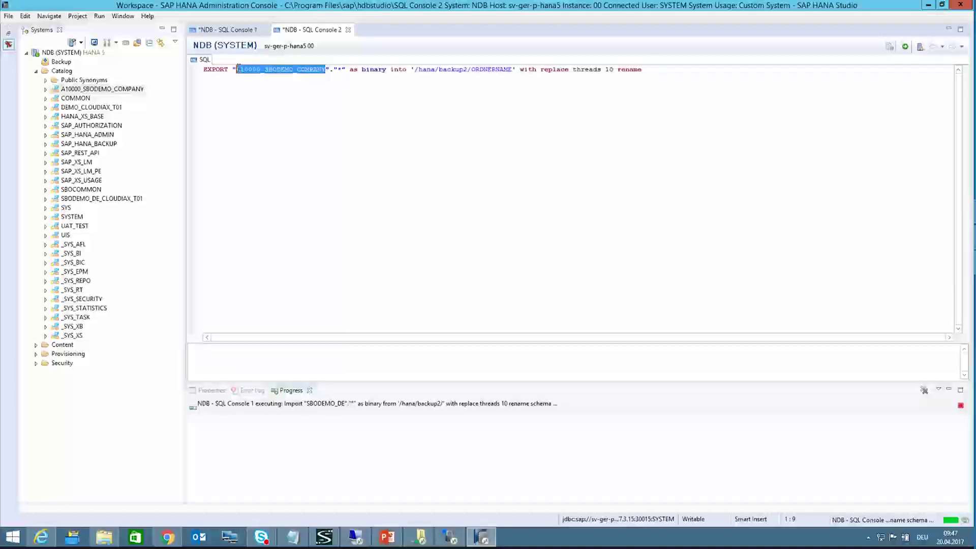
pyautogui.rightClick(235, 71)
pyautogui.click(277, 146)
pyautogui.click(484, 71)
pyautogui.doubleClick(485, 71)
pyautogui.hotkey('ctrl', 'v')
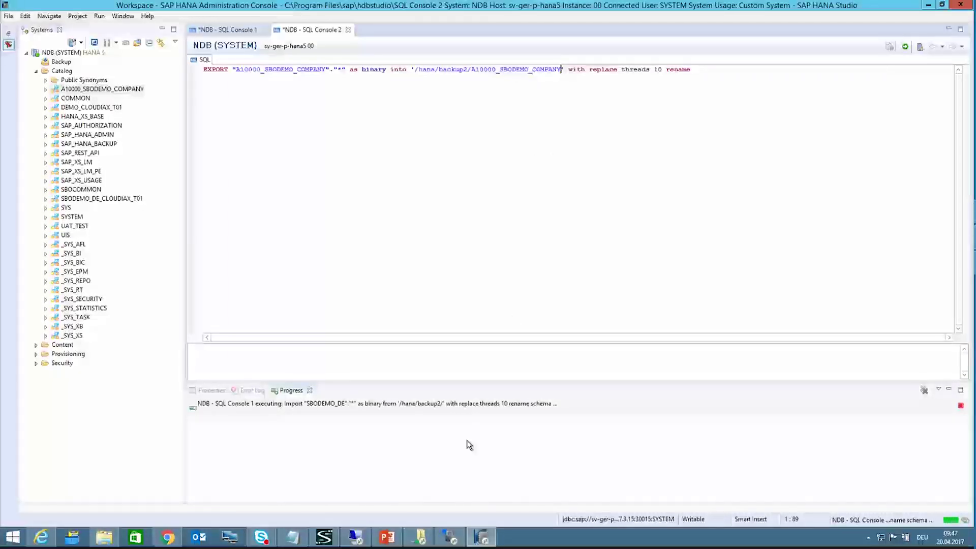
# Step: Try pasting the schema name into WinSCP's remote backup2 folder and dismiss the resulting error
pyautogui.click(449, 537)
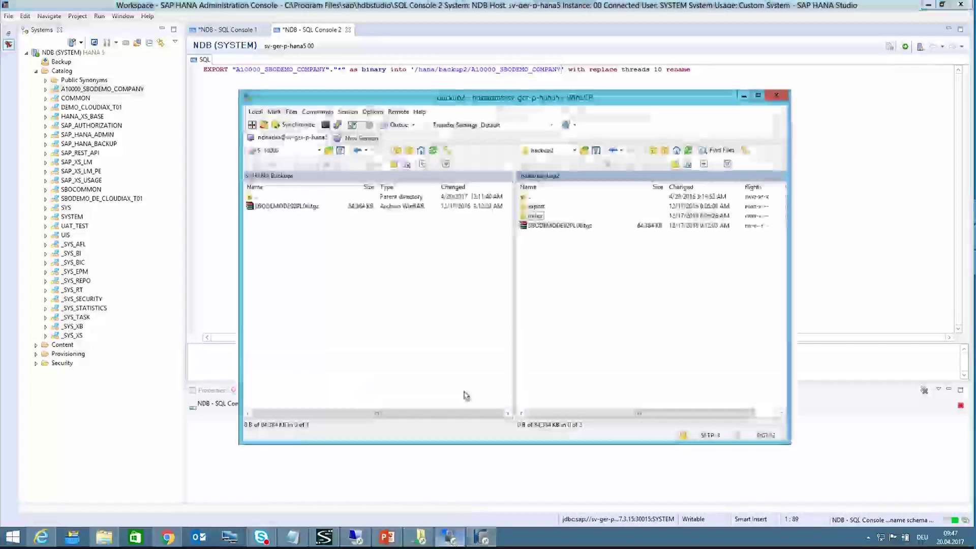
pyautogui.rightClick(578, 280)
pyautogui.click(615, 353)
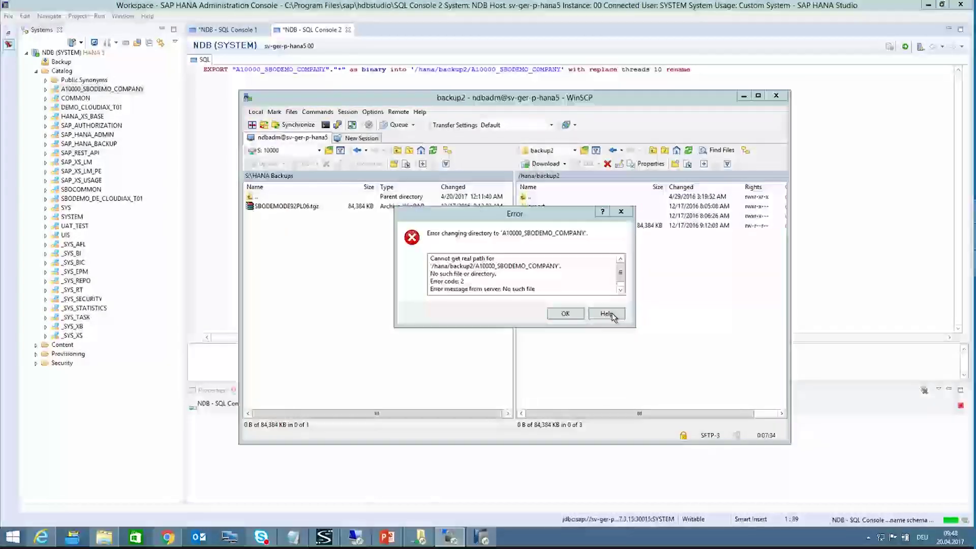
pyautogui.click(565, 313)
# Step: Create remote directory A10000_SBODEMO_COMPANY with 0777 permissions (group and others write)
pyautogui.rightClick(590, 308)
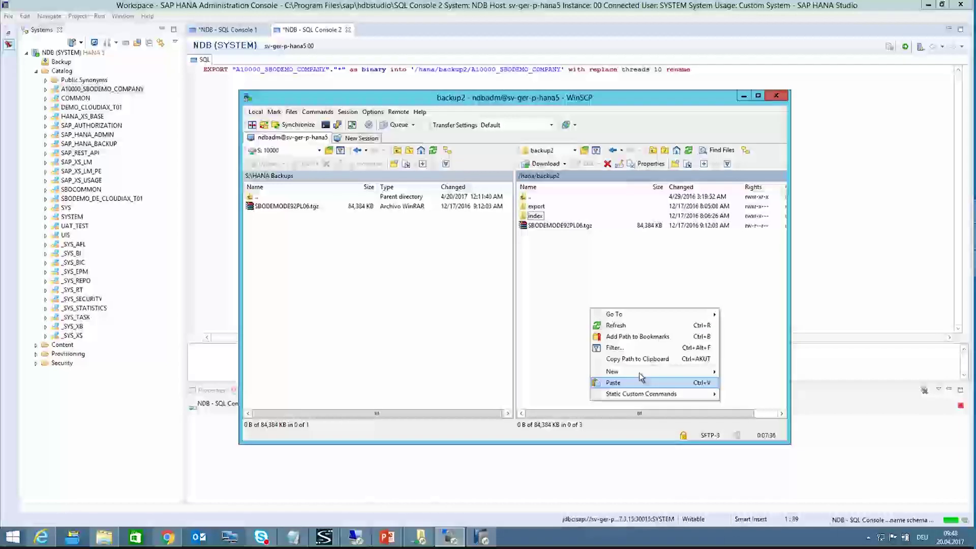
pyautogui.moveTo(661, 372)
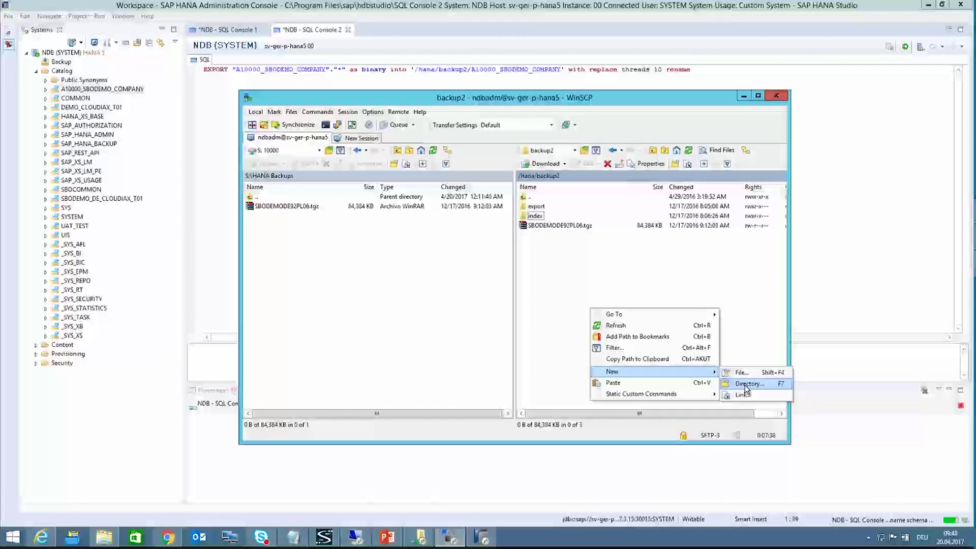
pyautogui.click(746, 384)
pyautogui.hotkey('ctrl', 'v')
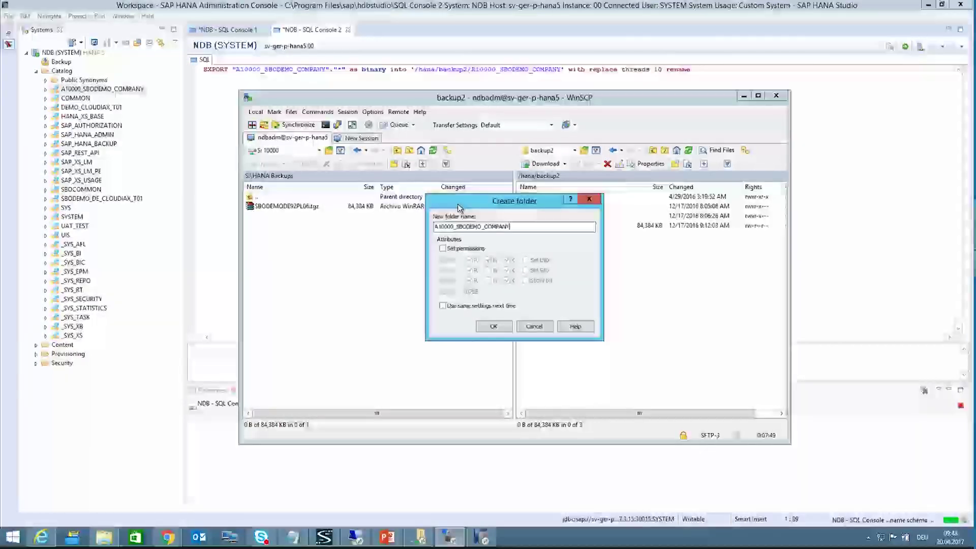
pyautogui.click(443, 249)
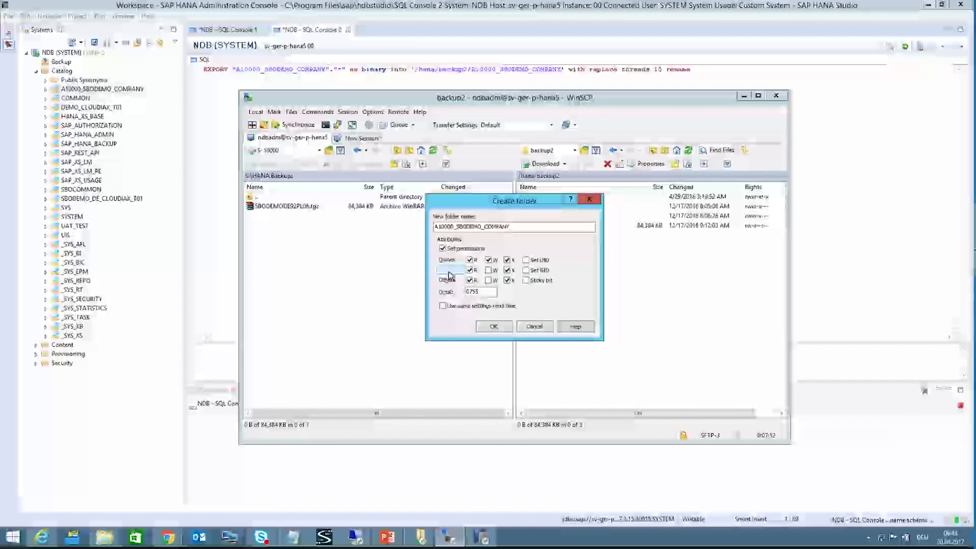
pyautogui.click(489, 281)
pyautogui.click(488, 270)
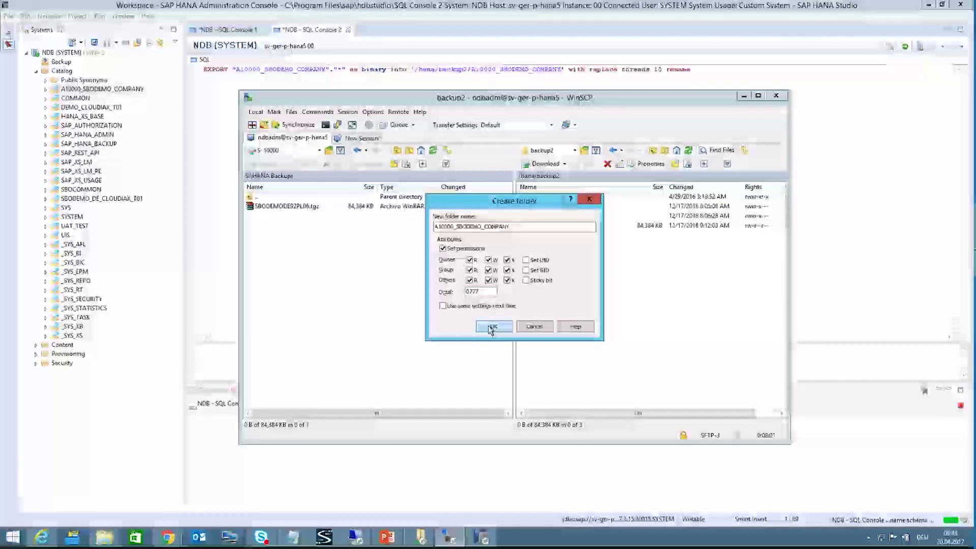
pyautogui.click(490, 327)
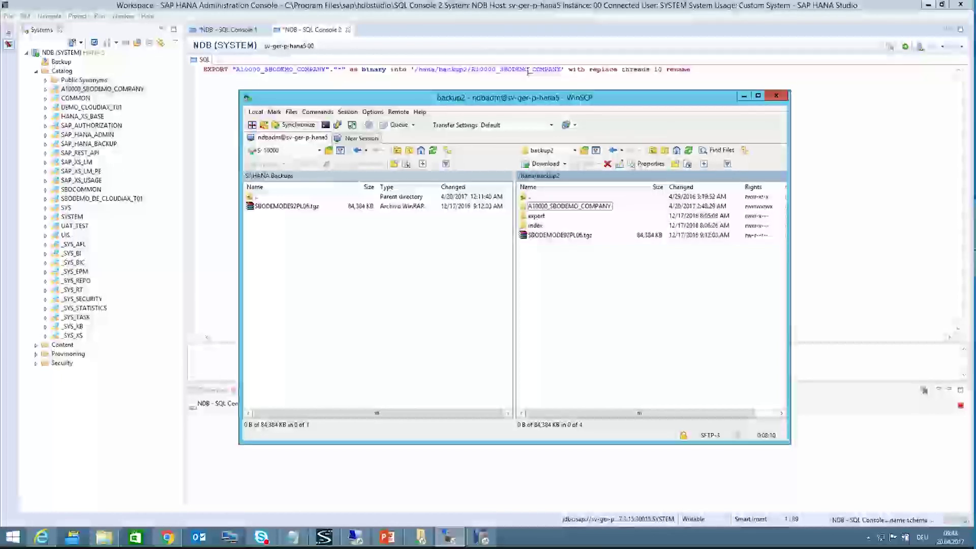
pyautogui.click(722, 72)
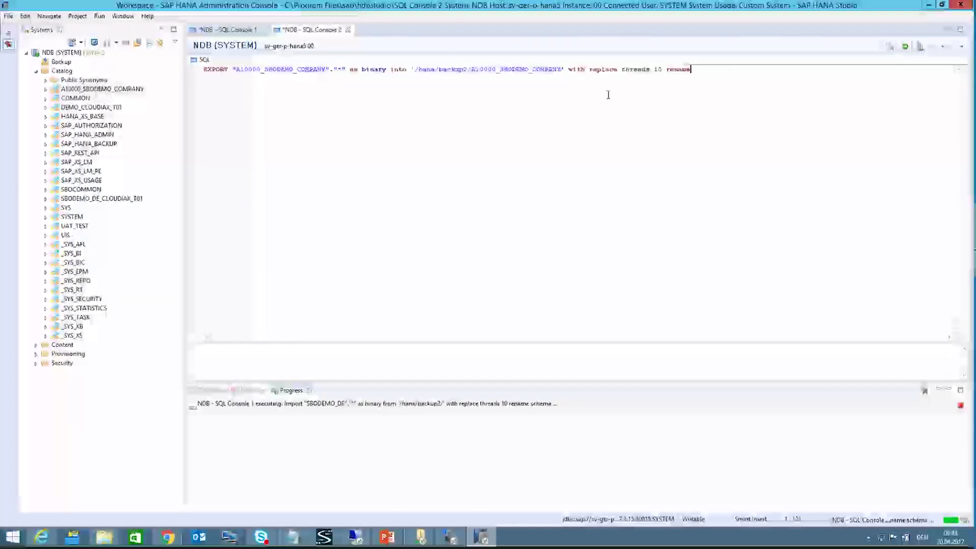
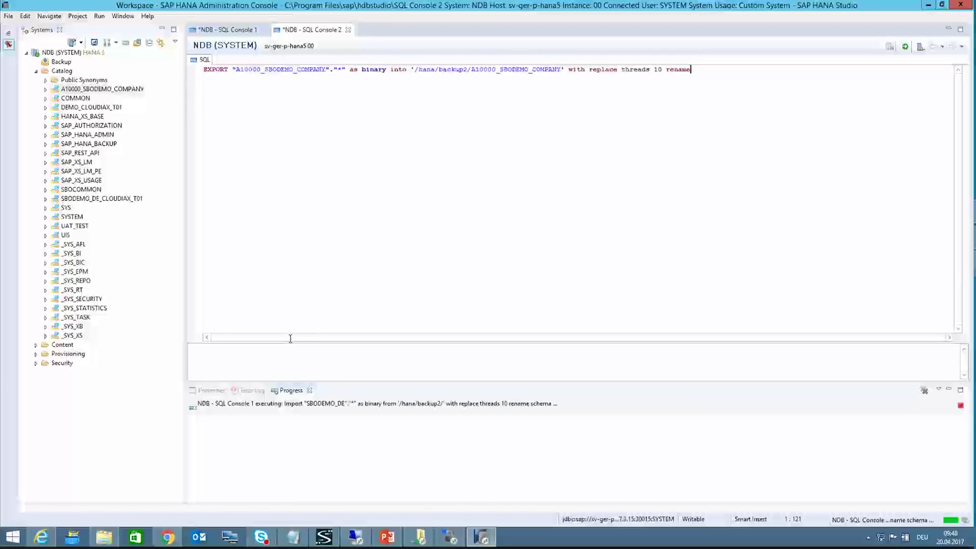
# Step: Switch to the remote session showing Cloud Control Center's SAP_92PL07_HANA service unit components
pyautogui.click(357, 538)
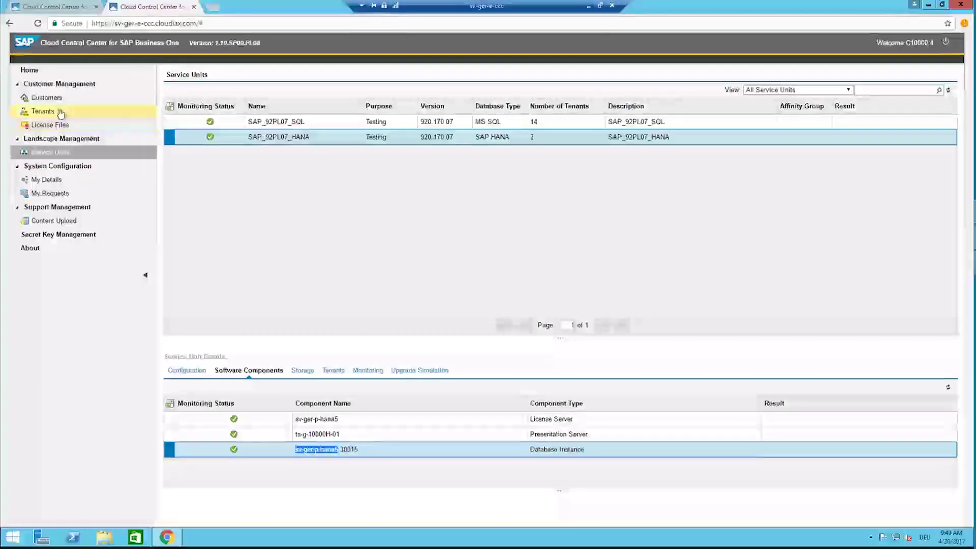
# Step: Acknowledge the finished DEMO Company Cloudiax tenant job and view its users and extensions
pyautogui.click(43, 111)
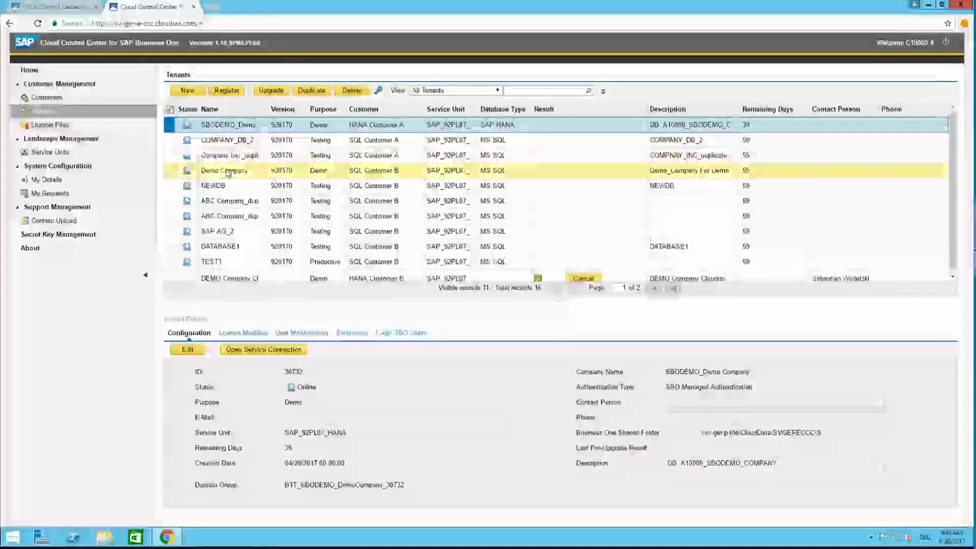
pyautogui.scroll(-1, 228, 163)
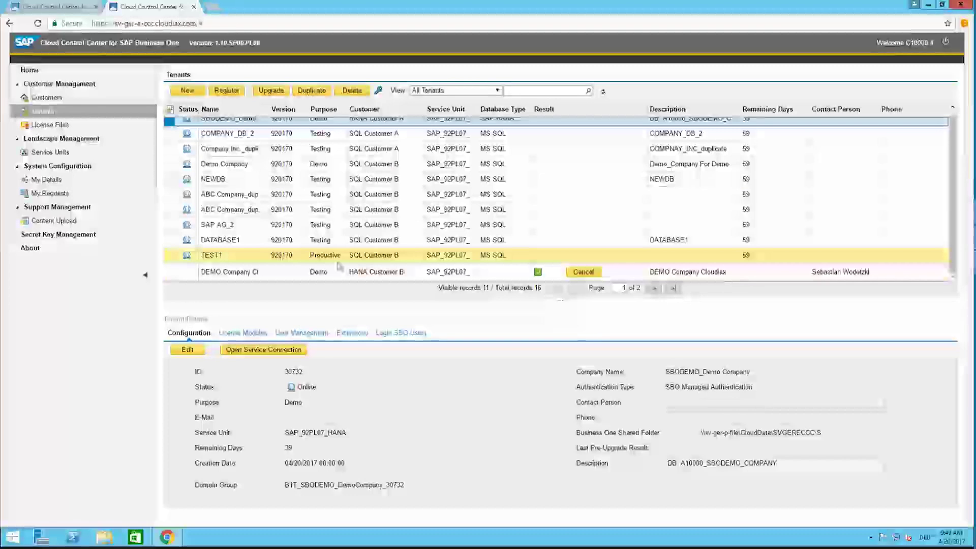
pyautogui.click(538, 273)
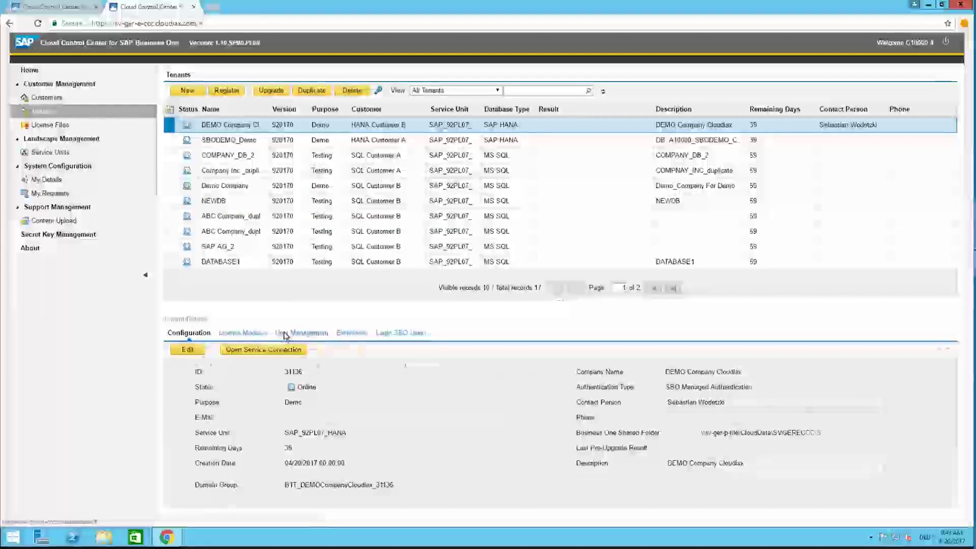
pyautogui.click(299, 332)
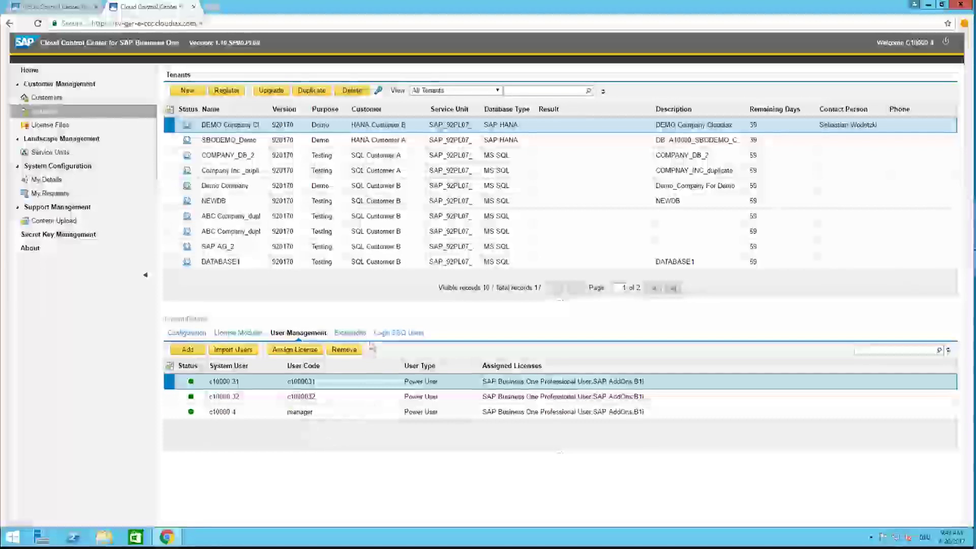
pyautogui.click(359, 334)
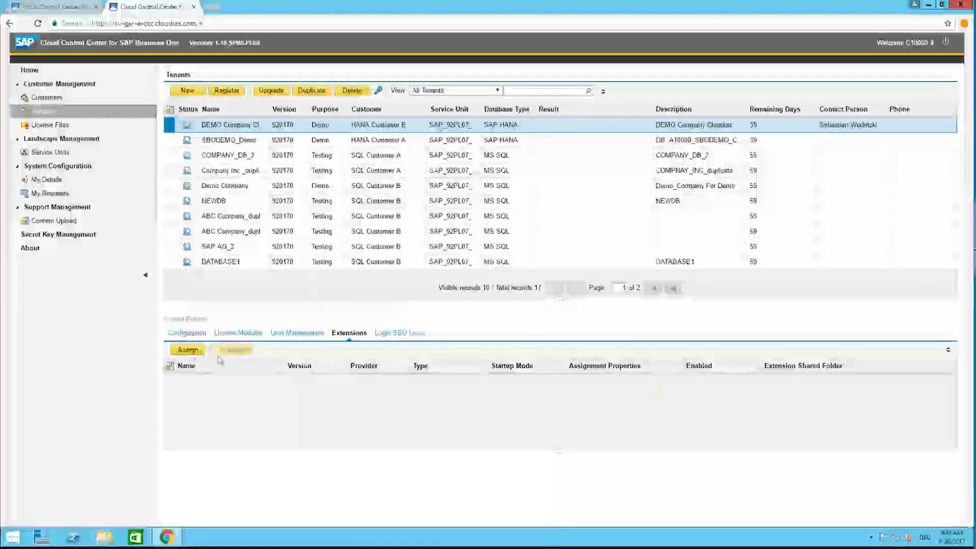
# Step: Assign the Payment add-on 920.170.00.07 to DEMO Company Cloudiax via the Extension Assignment Wizard
pyautogui.click(188, 350)
pyautogui.click(644, 392)
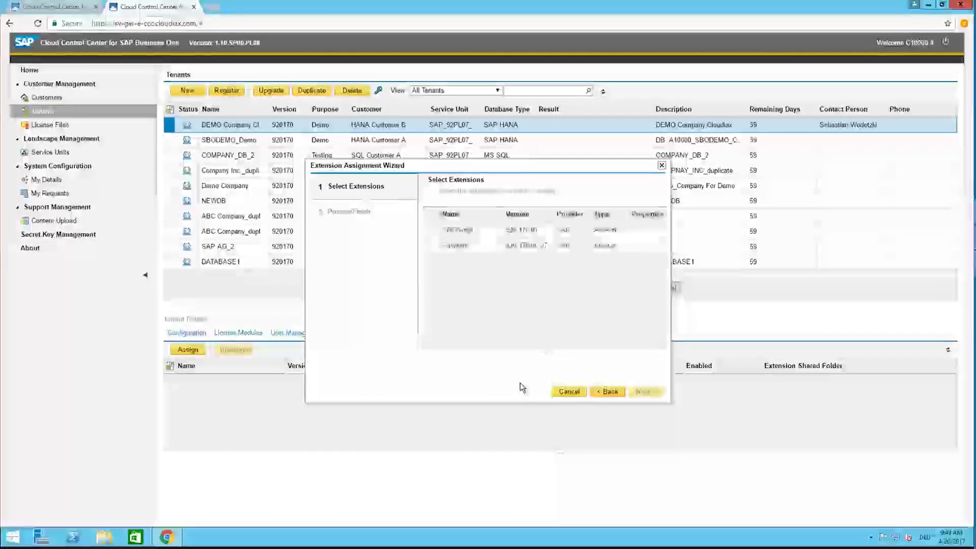
pyautogui.click(430, 245)
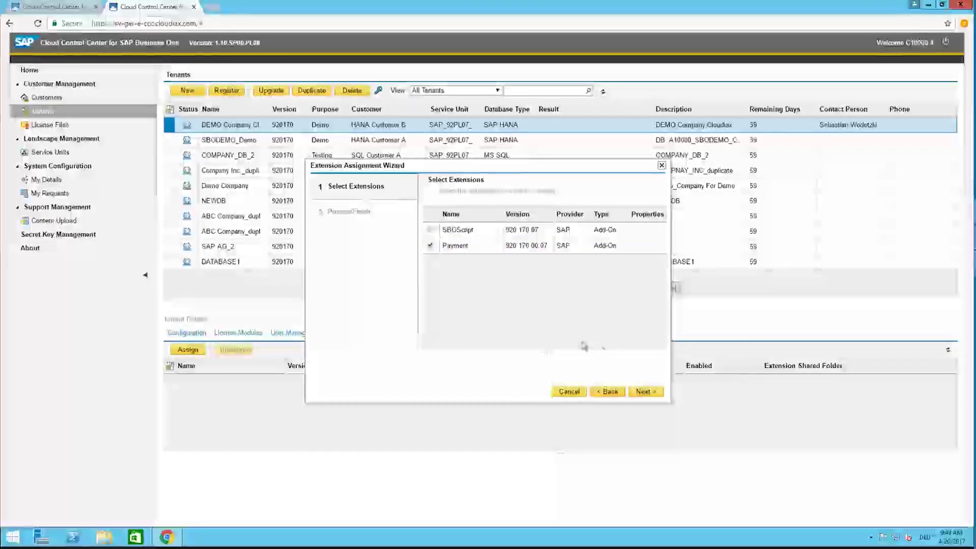
pyautogui.click(644, 392)
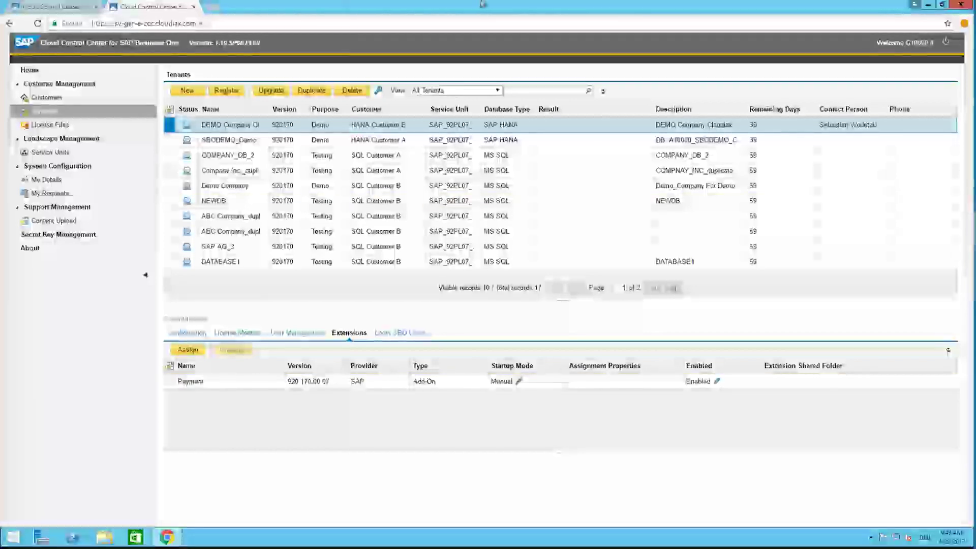
pyautogui.moveTo(485, 4)
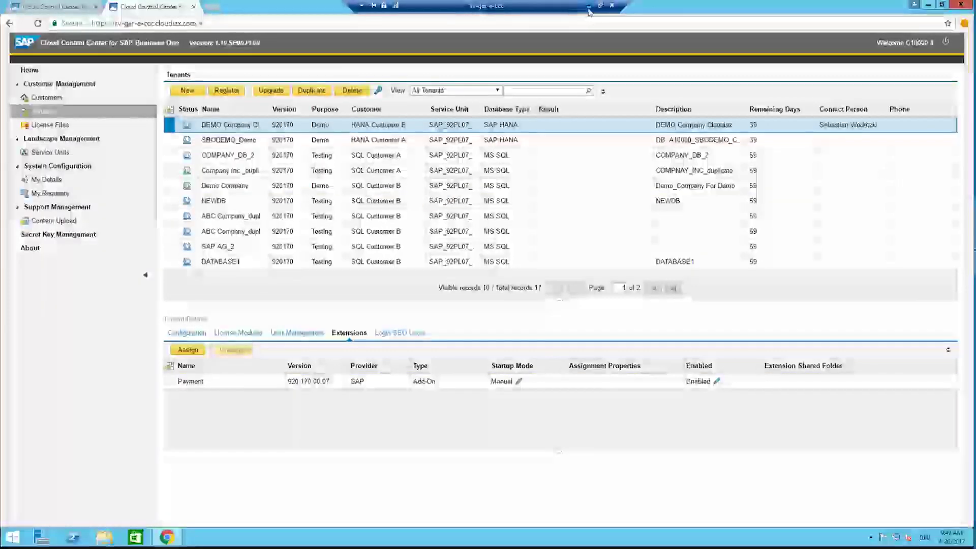
pyautogui.click(588, 8)
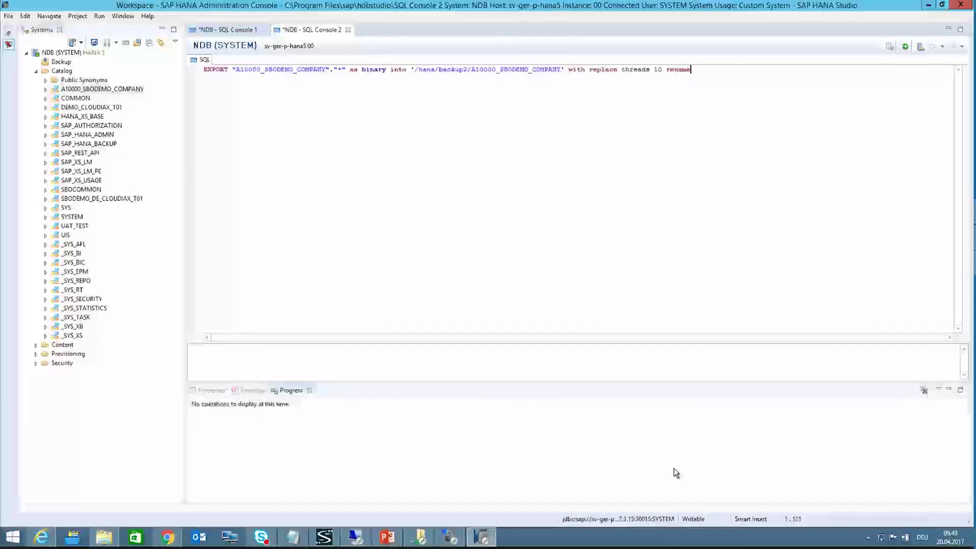
pyautogui.click(238, 30)
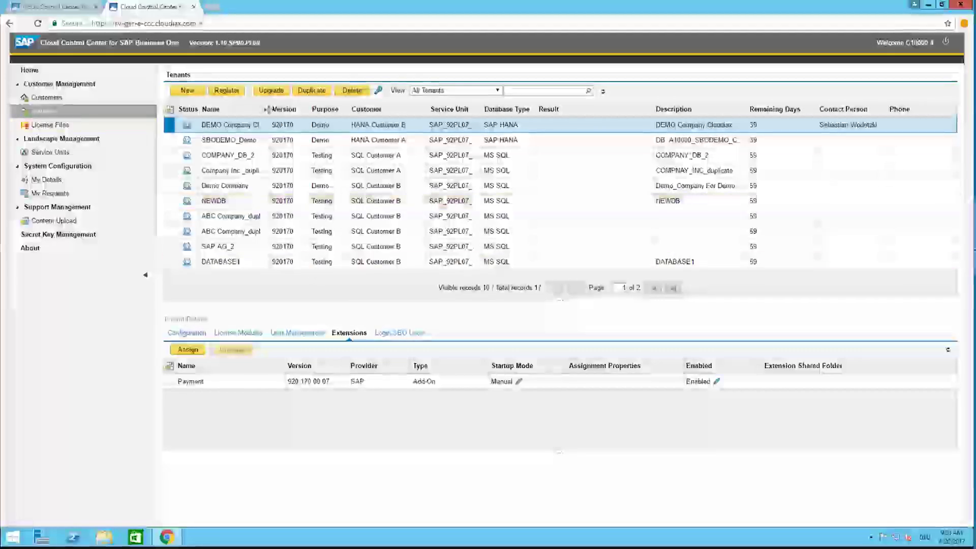
# Step: Start a tenant registration for HANA Customer A and its service unit, reaching Tenant Information
pyautogui.click(227, 90)
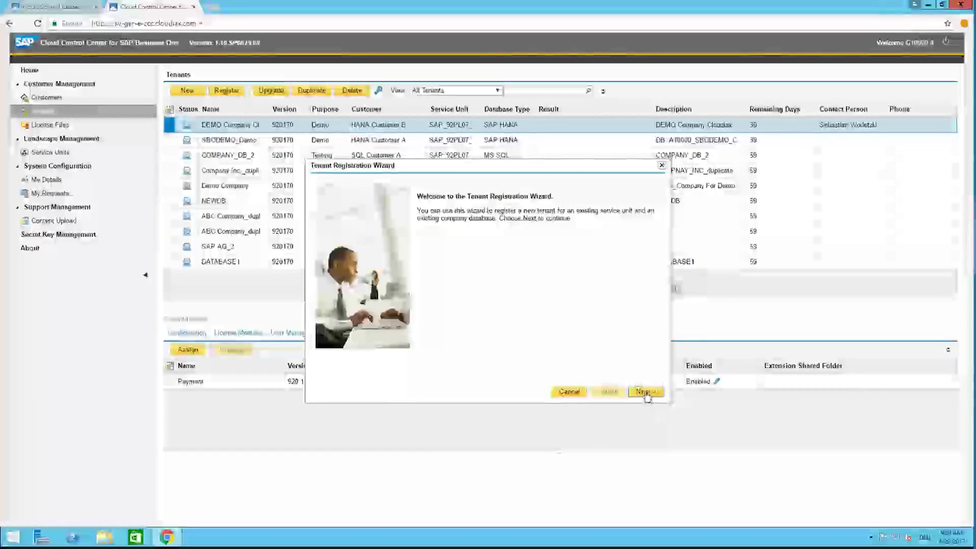
pyautogui.click(645, 392)
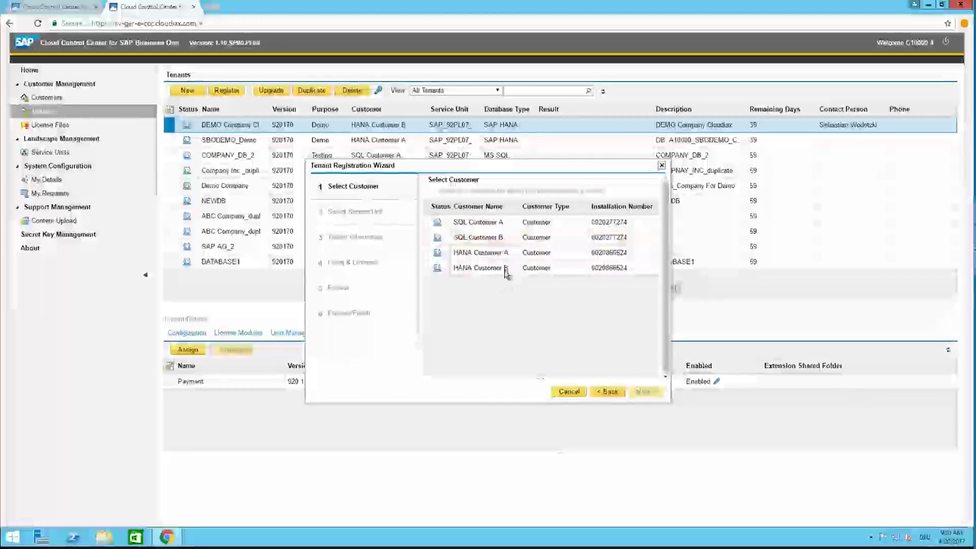
pyautogui.click(490, 252)
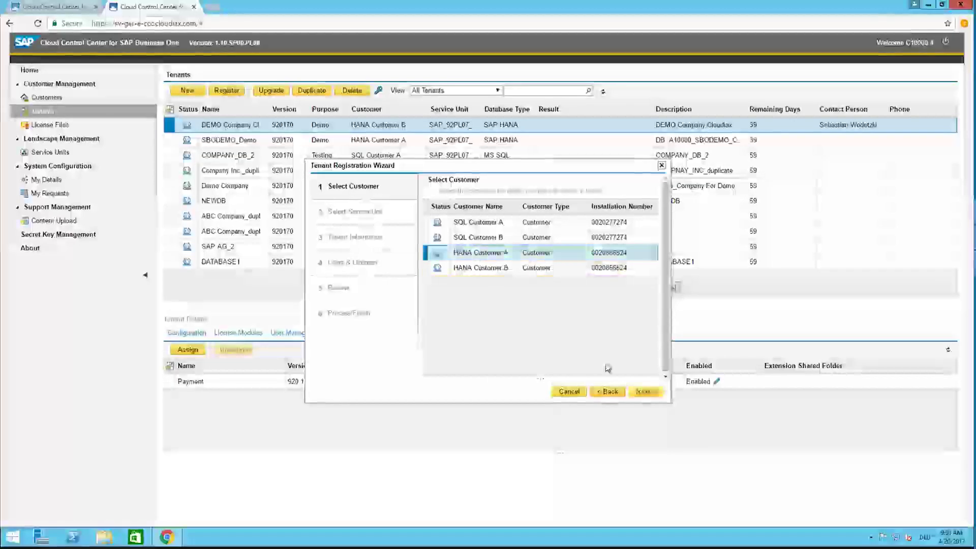
pyautogui.click(644, 392)
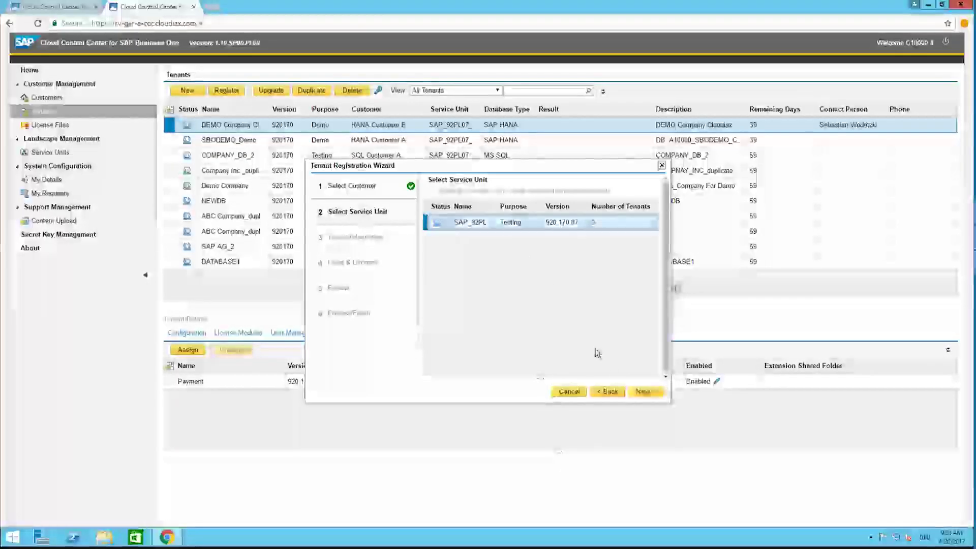
pyautogui.click(643, 392)
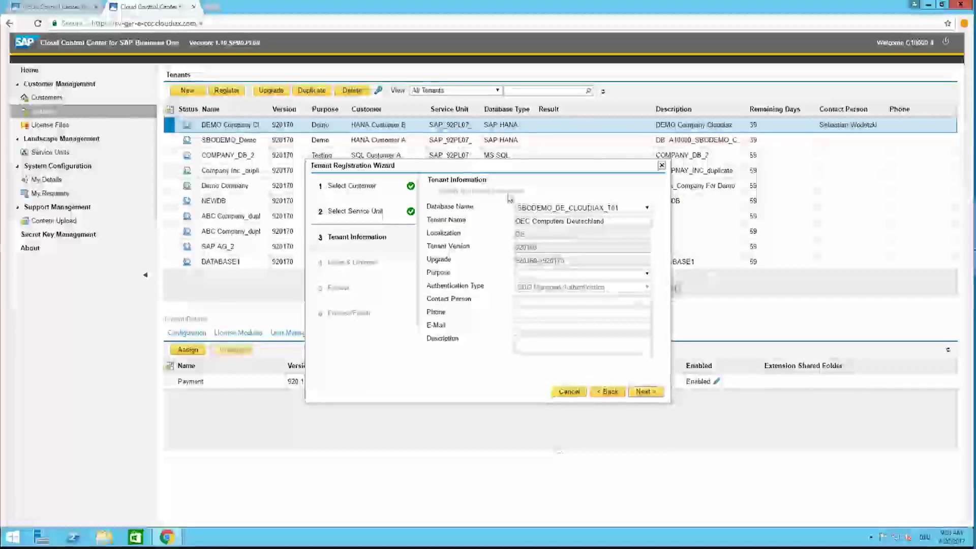
# Step: Select database SBODEMO_DE_CLOUDIAX_T01 and set the tenant purpose to Demo
pyautogui.click(541, 207)
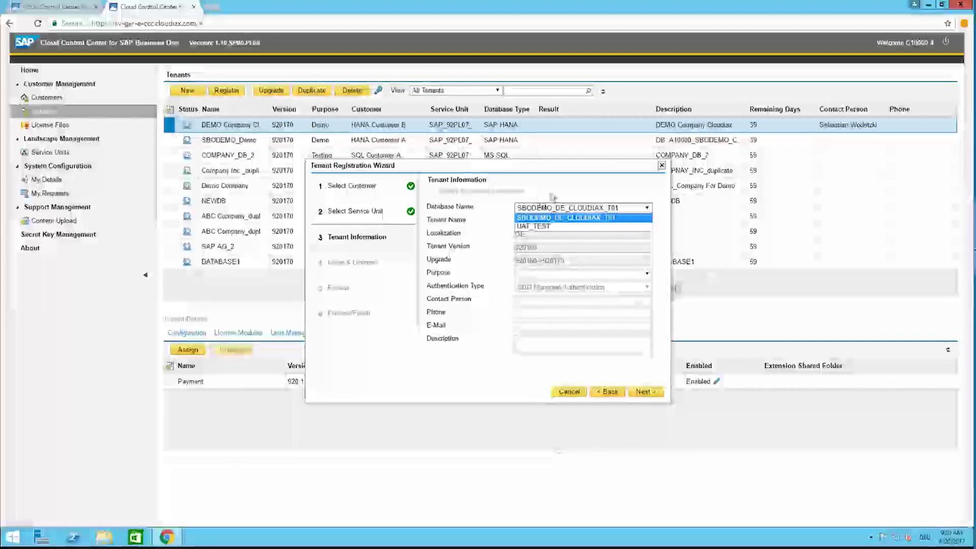
pyautogui.click(553, 218)
pyautogui.click(527, 209)
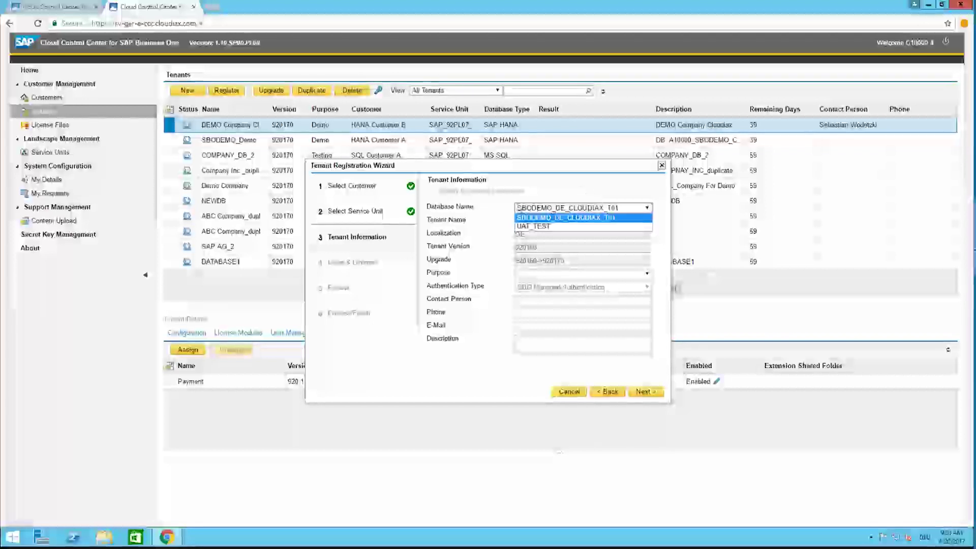
pyautogui.click(545, 217)
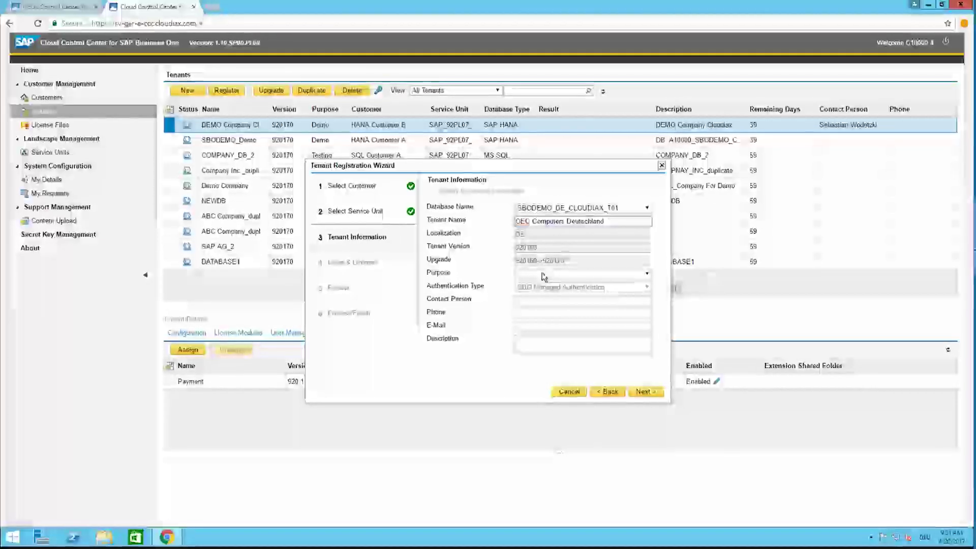
pyautogui.click(543, 276)
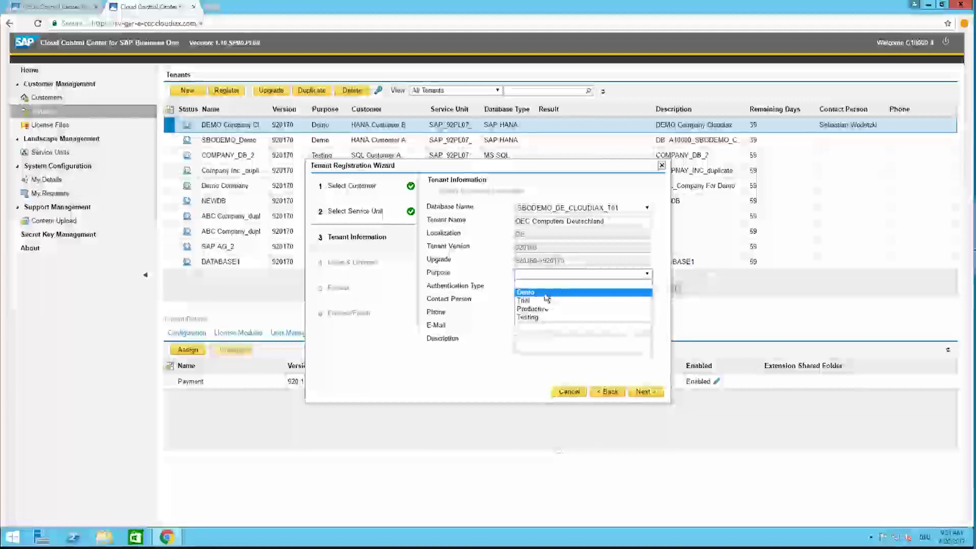
pyautogui.press('Return')
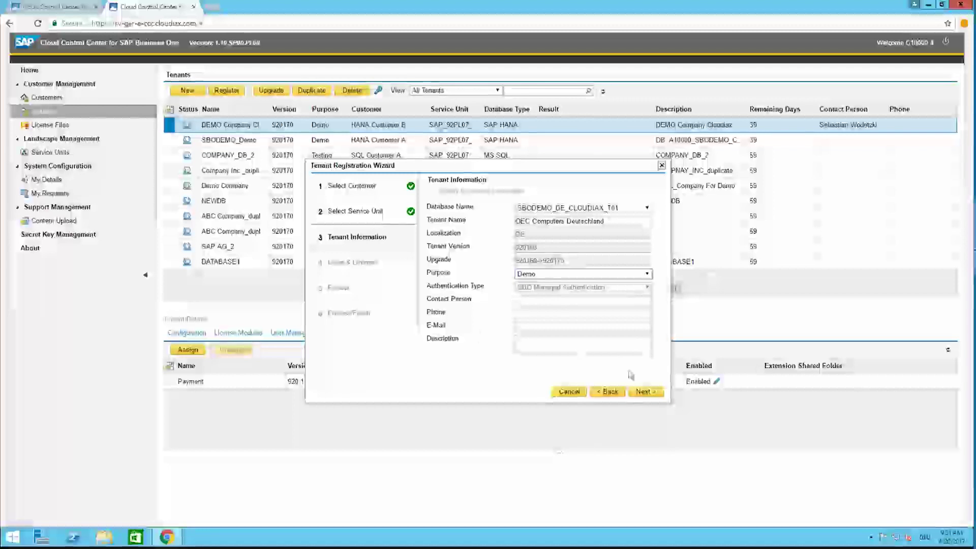
# Step: Enter the tenant description DB_SBODEMO_DE_CLOUDIAX_T01 and advance to Users & Licenses
pyautogui.click(566, 342)
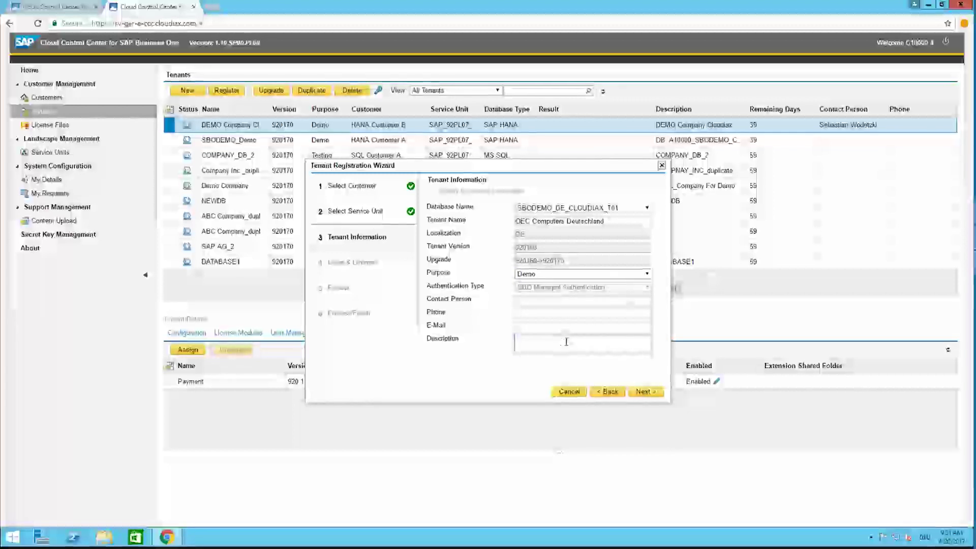
pyautogui.write('OEC')
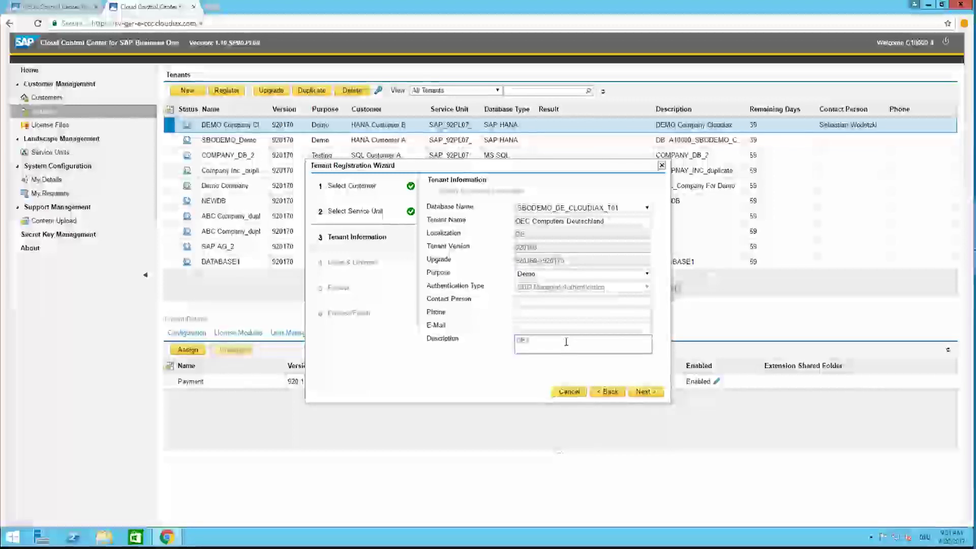
pyautogui.write('SBODEMO')
pyautogui.write('_DE')
pyautogui.write('CLOUDIAX')
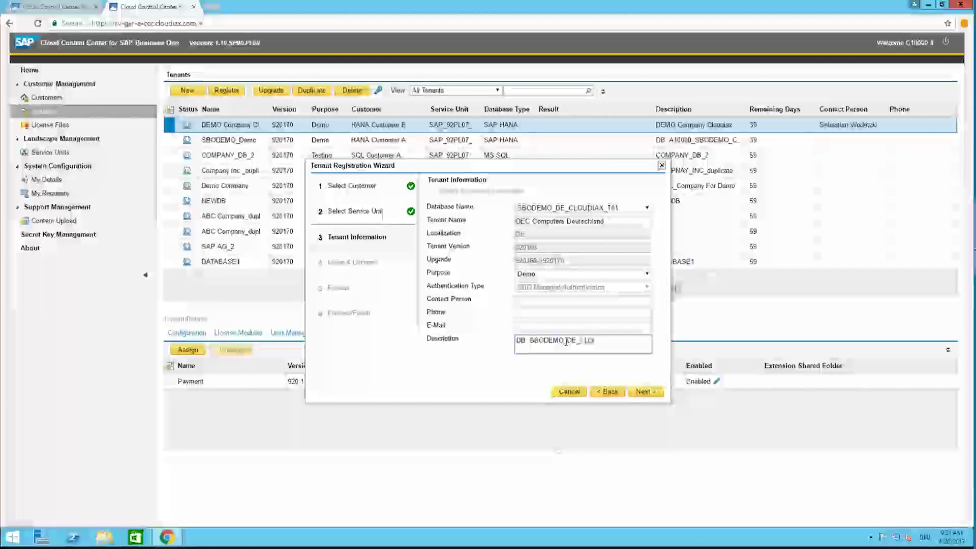
pyautogui.write('_T01')
pyautogui.click(656, 395)
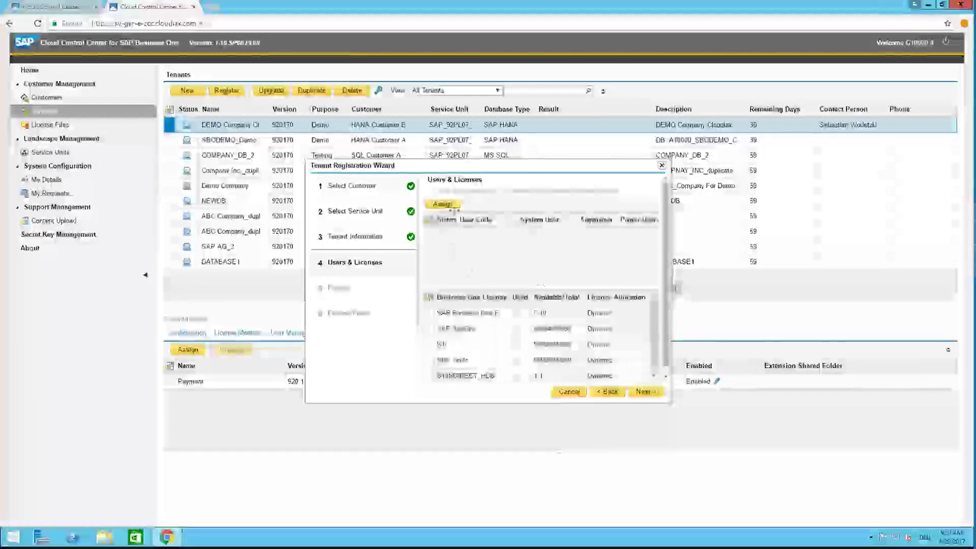
# Step: Assign a customer user with code c1000033 as power user and an operator coded 'manager', then save
pyautogui.click(442, 204)
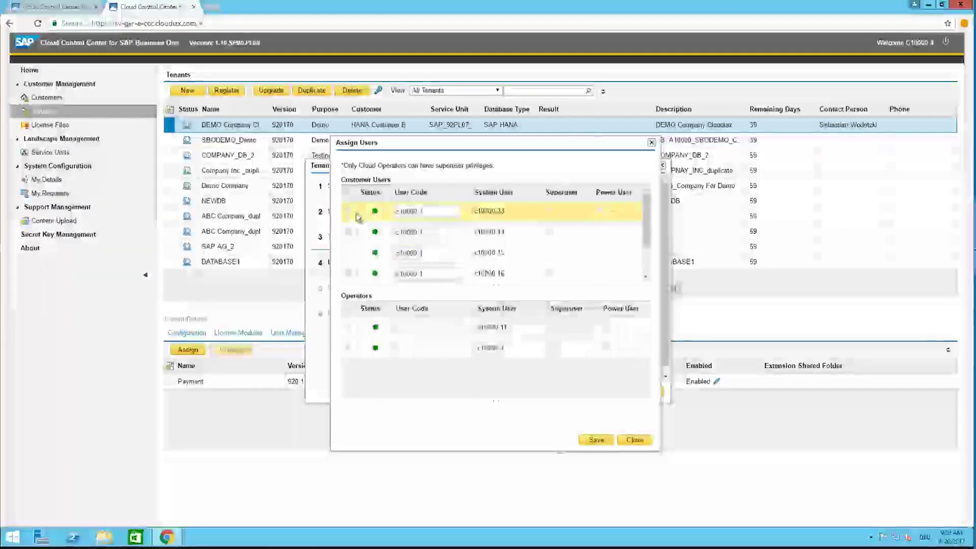
pyautogui.doubleClick(417, 212)
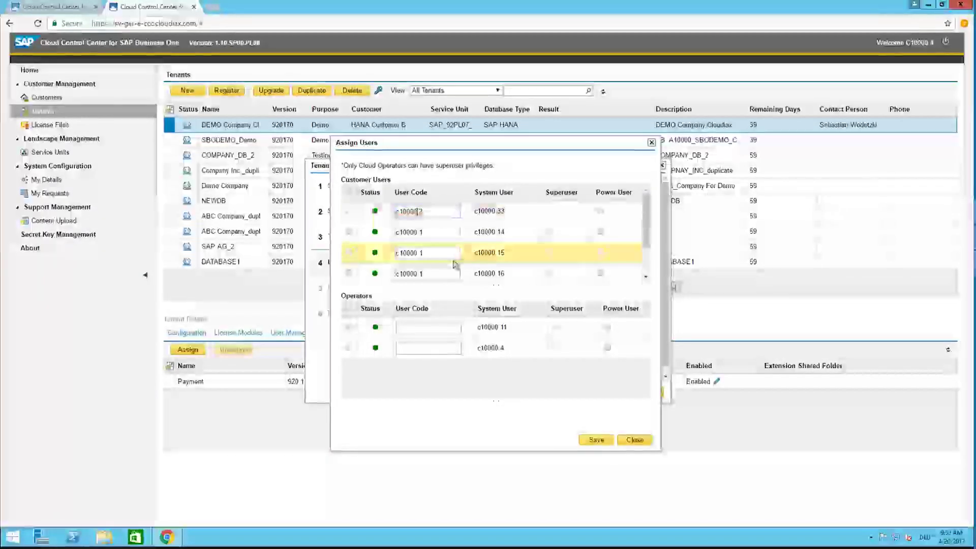
pyautogui.write('c100003')
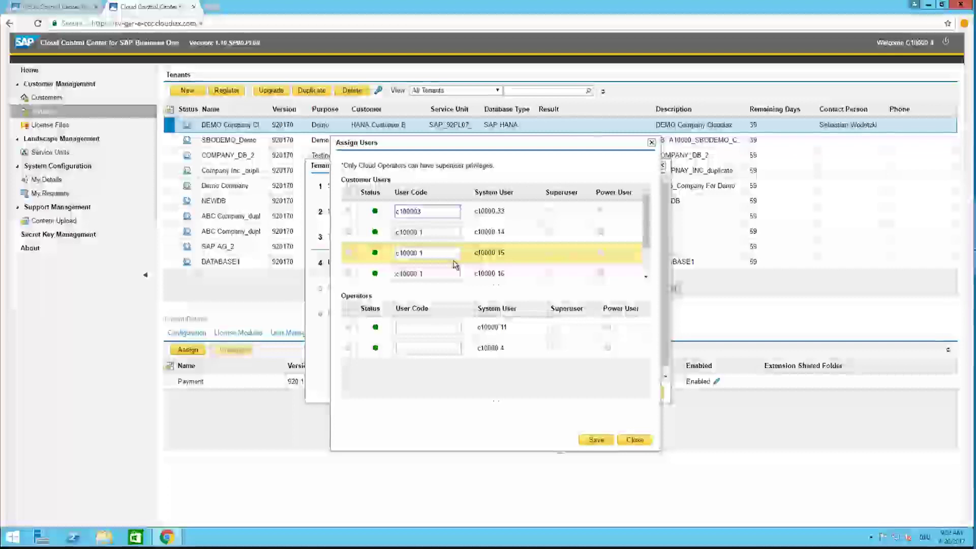
pyautogui.write('3')
pyautogui.click(349, 211)
pyautogui.click(600, 210)
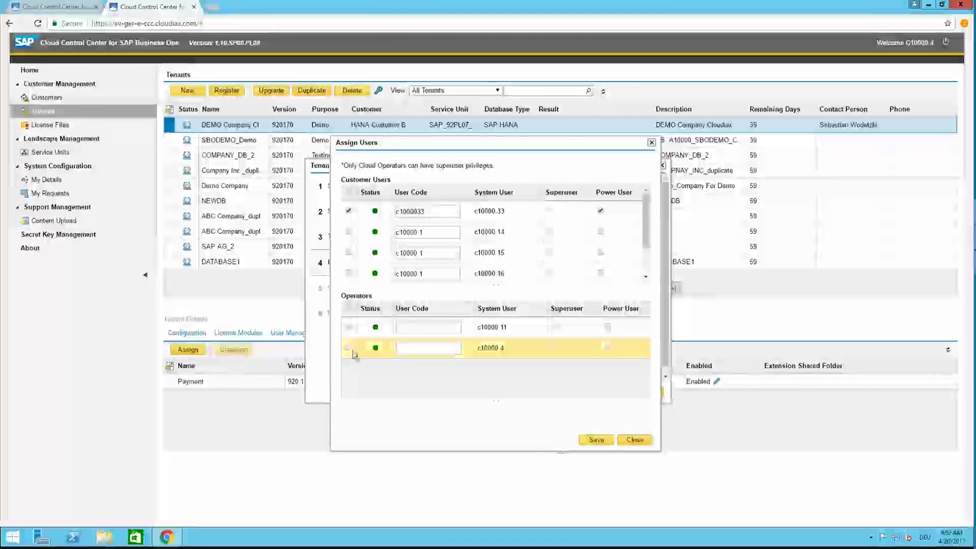
pyautogui.click(406, 349)
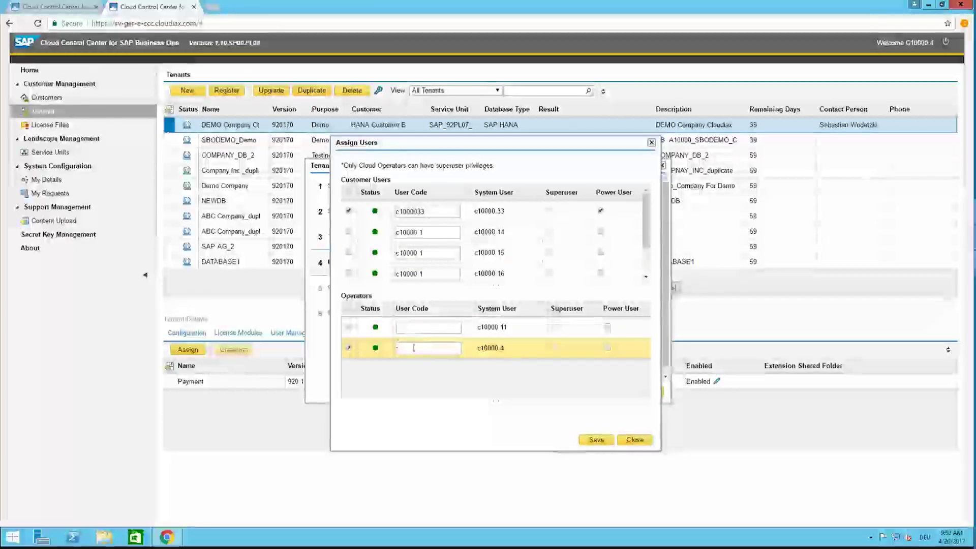
pyautogui.write('manager')
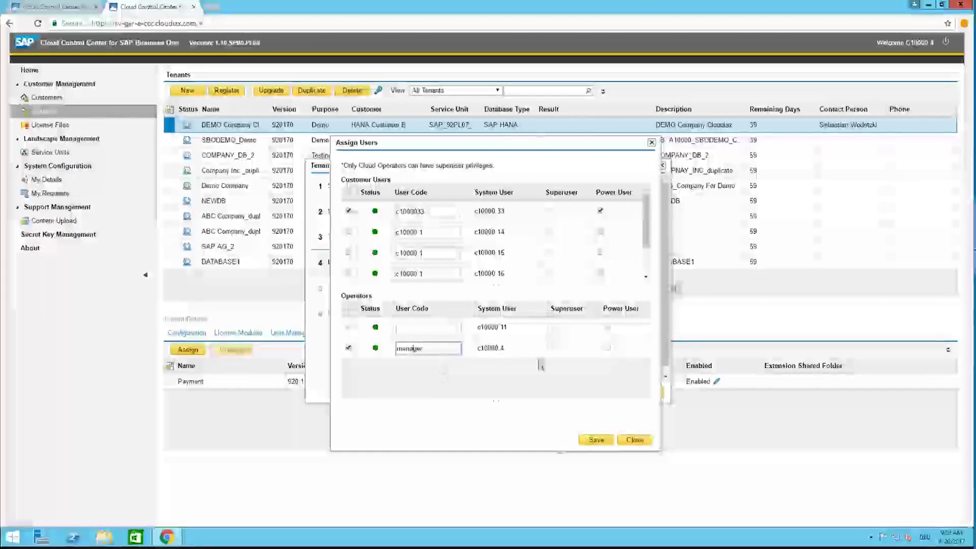
pyautogui.click(597, 440)
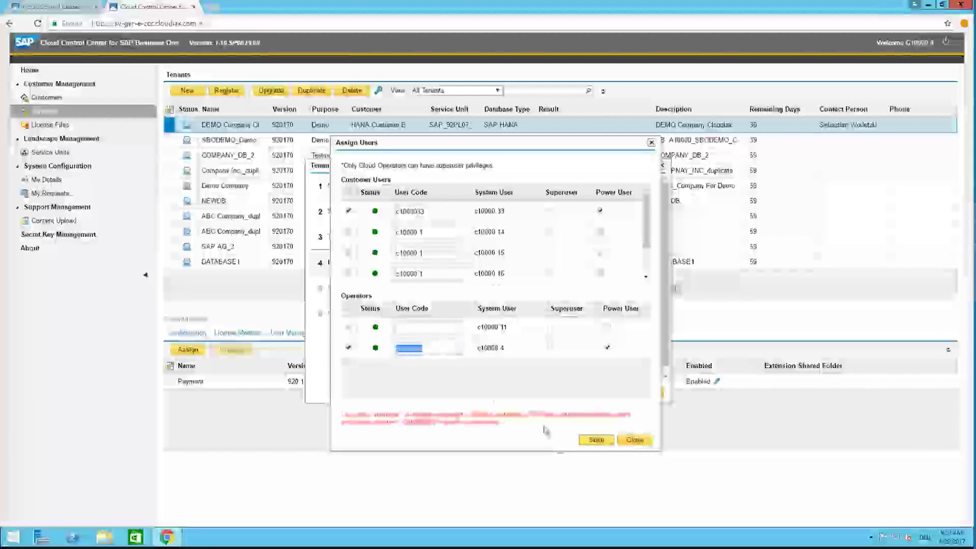
# Step: Replace the rejected duplicate operator code 'manager' with c1000 and save again
pyautogui.scroll(-1, 625, 249)
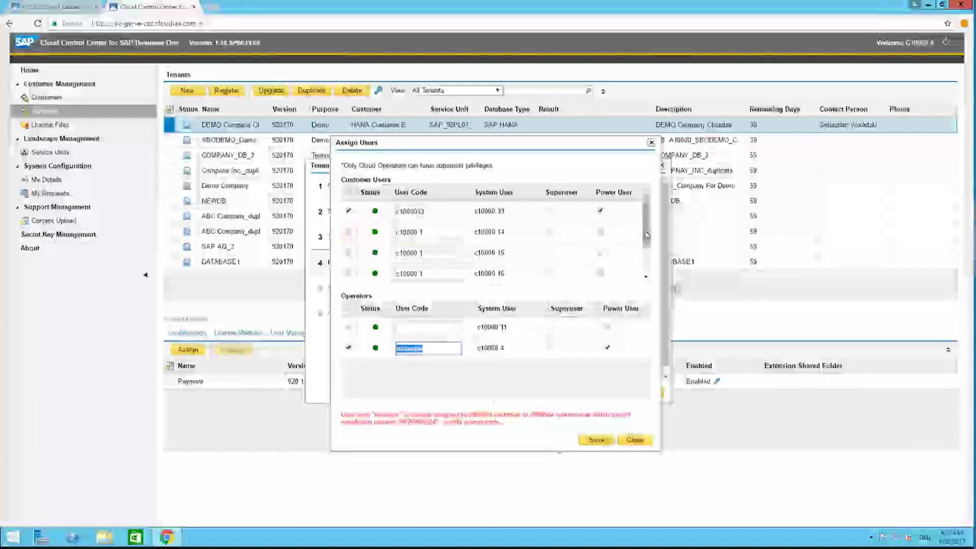
pyautogui.scroll(1, 625, 235)
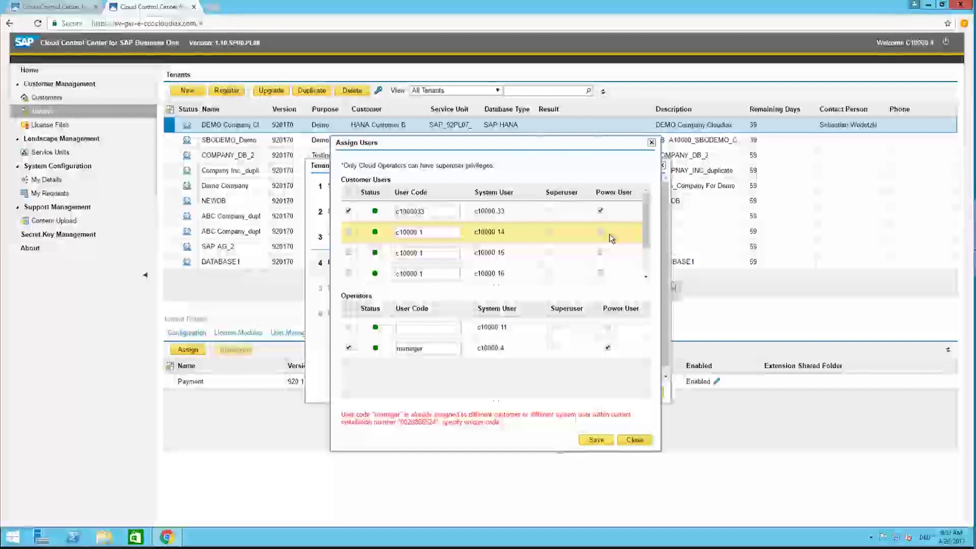
pyautogui.click(456, 348)
pyautogui.hotkey('ctrl', 'a')
pyautogui.press('BackSpace')
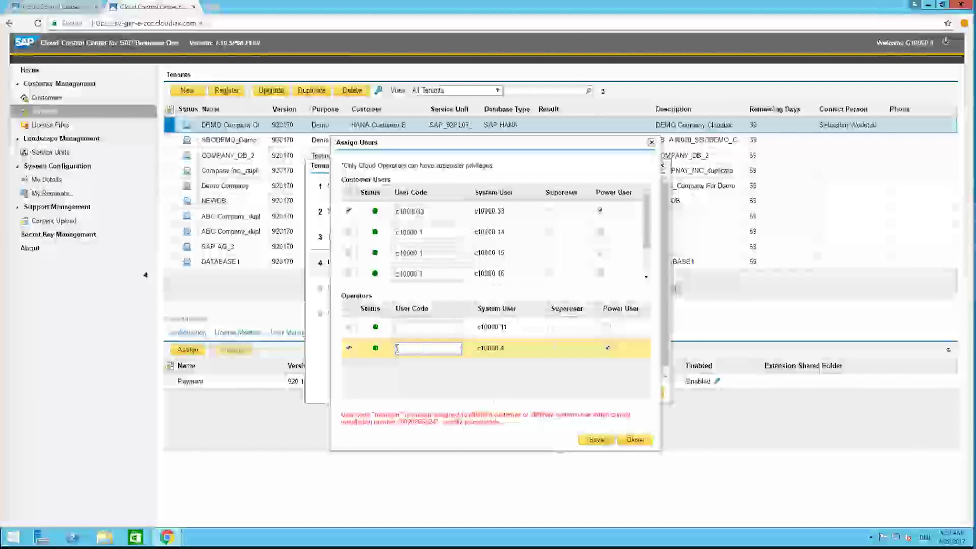
pyautogui.write('c1000')
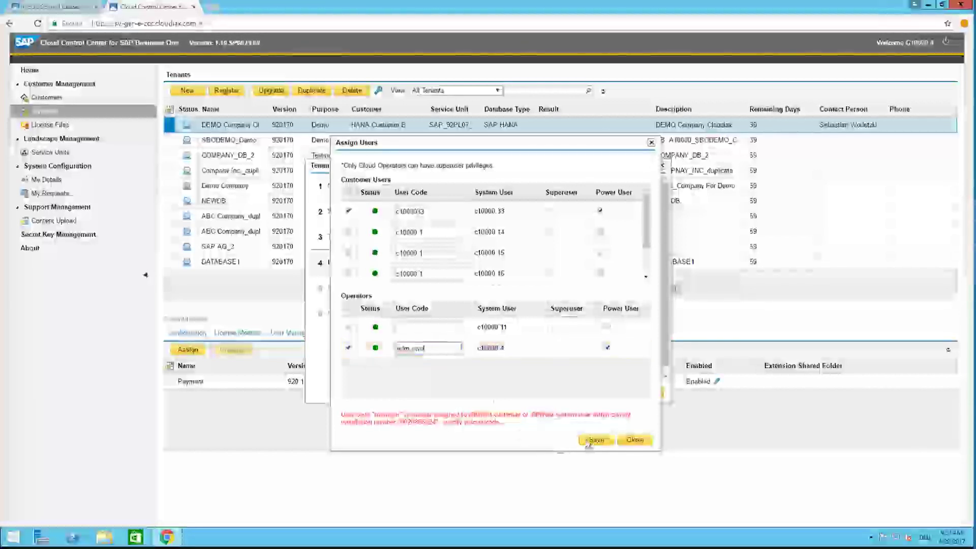
pyautogui.click(592, 440)
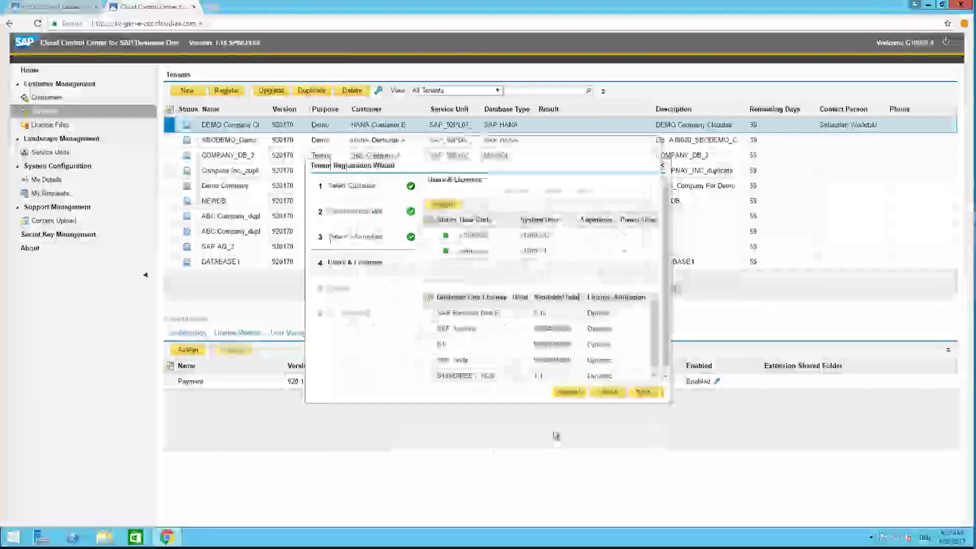
# Step: Check the registration Review page, close the wizard, and return to local HANA Studio
pyautogui.click(645, 391)
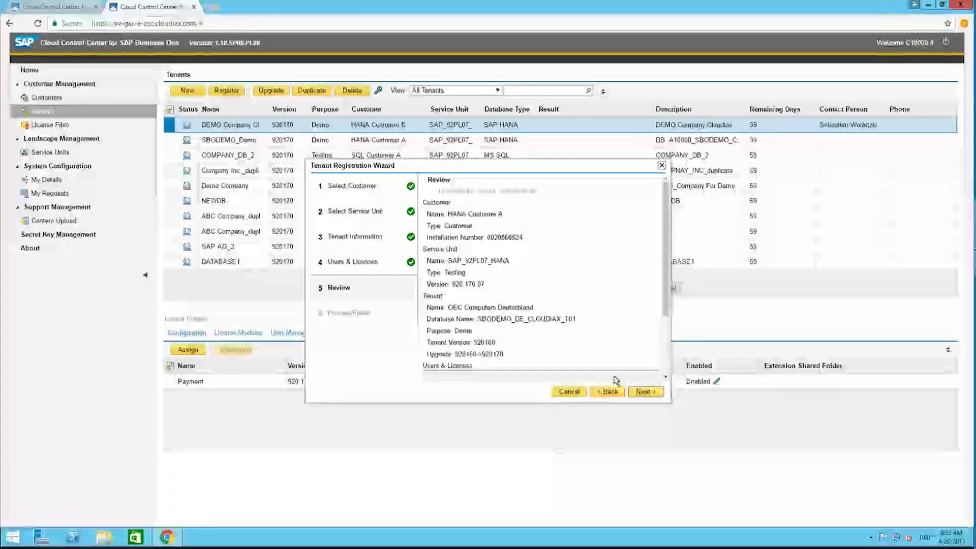
pyautogui.scroll(-3, 565, 297)
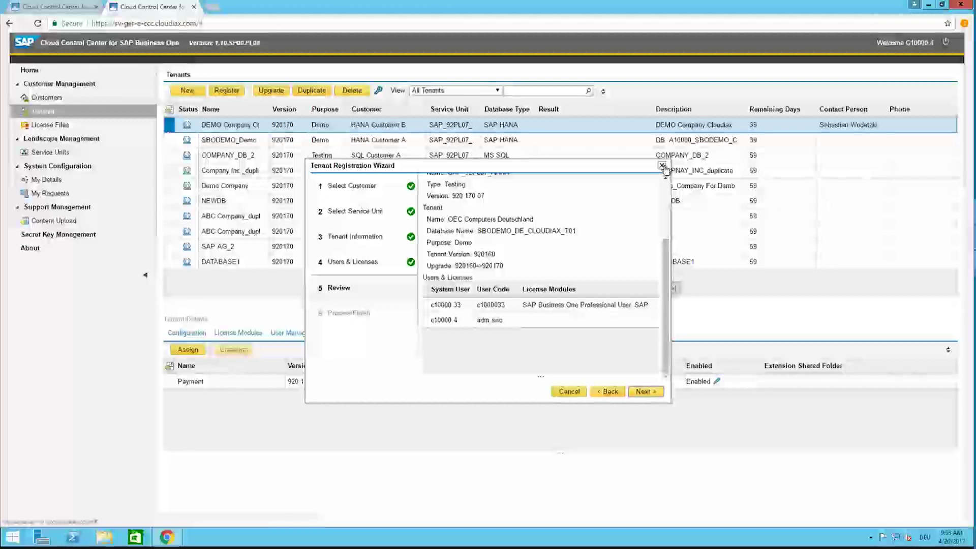
pyautogui.click(662, 166)
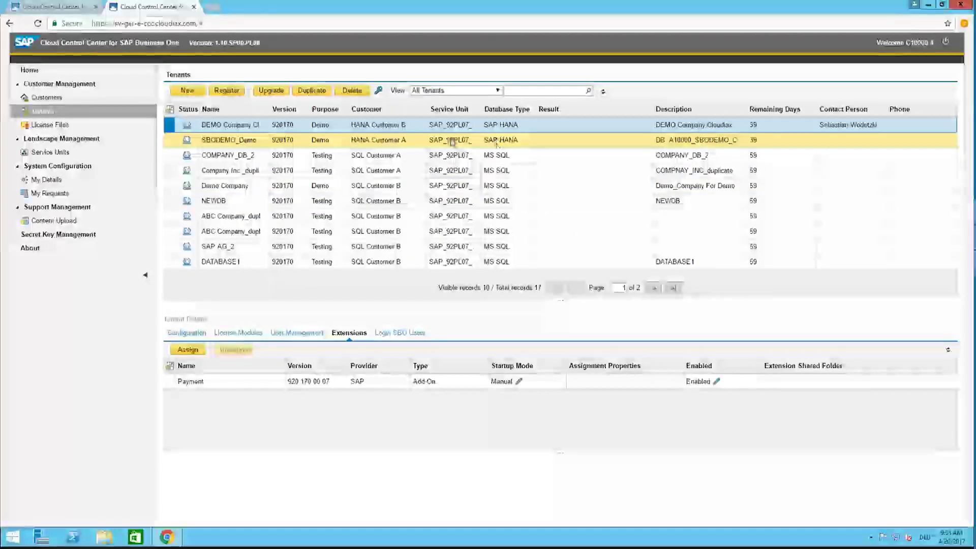
pyautogui.moveTo(526, 3)
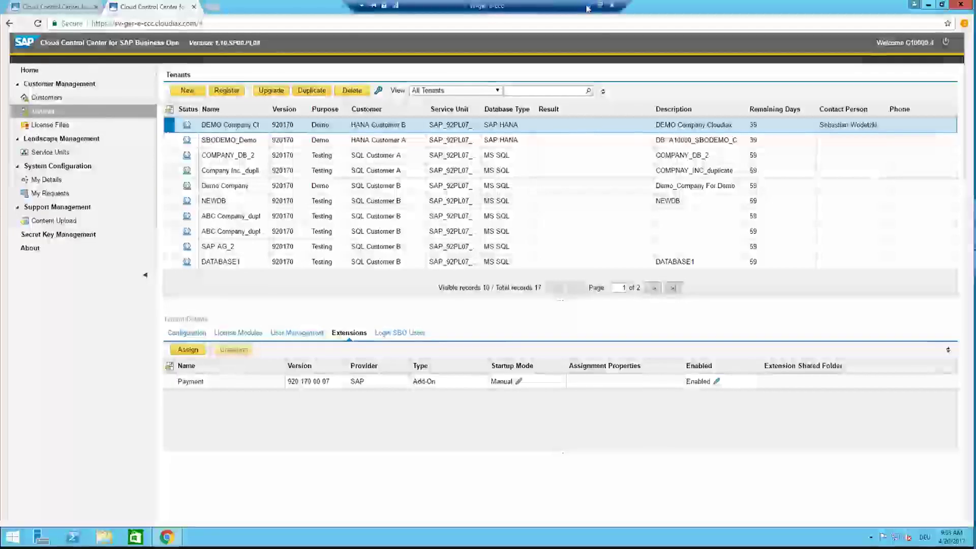
pyautogui.click(587, 7)
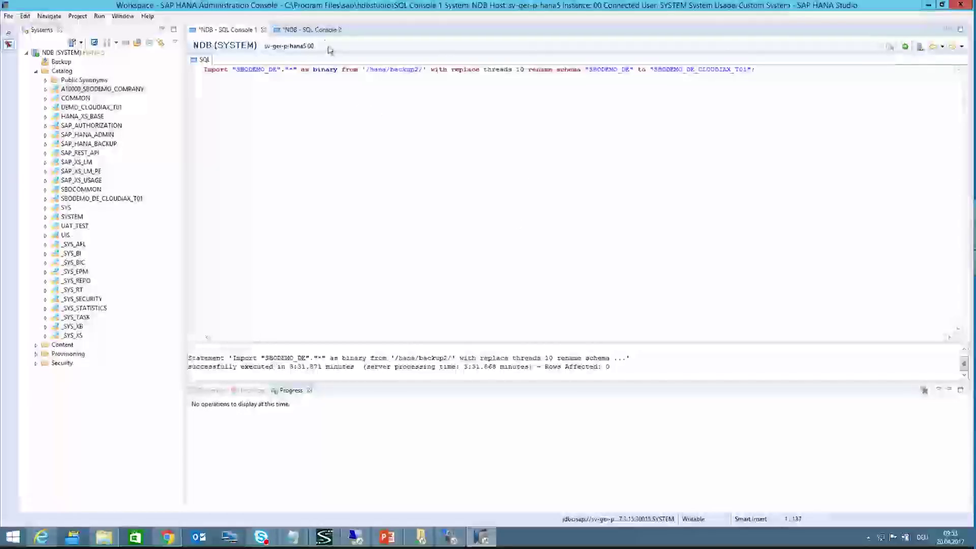
# Step: End the EXPORT statement with ';' and run it, which fails with a syntax error, then bring up WinSCP
pyautogui.click(325, 31)
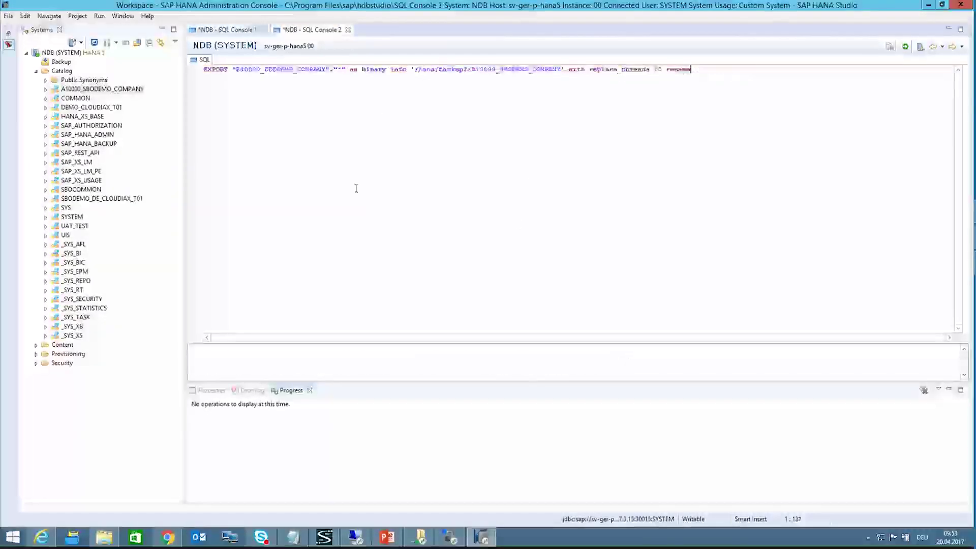
pyautogui.moveTo(696, 70); pyautogui.dragTo(210, 60)
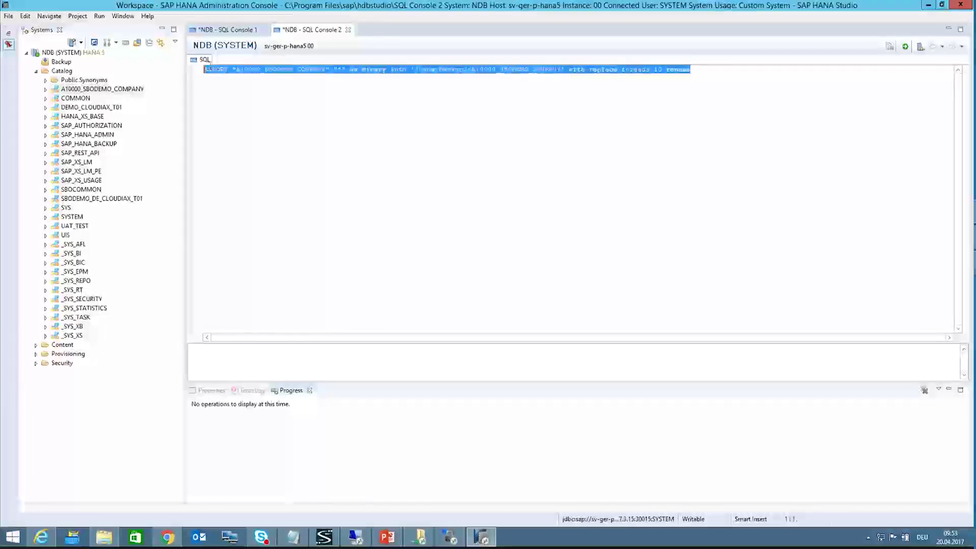
pyautogui.click(701, 70)
pyautogui.write(';')
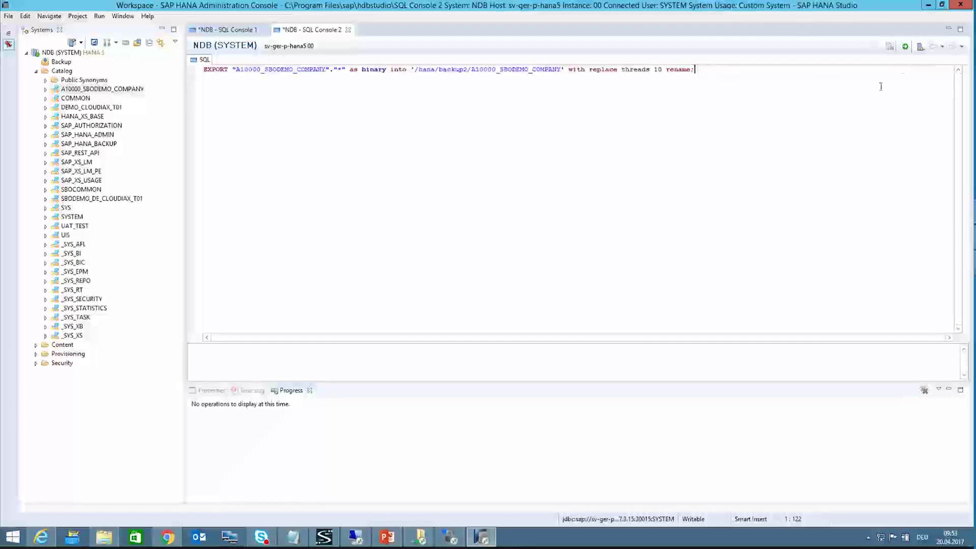
pyautogui.click(905, 48)
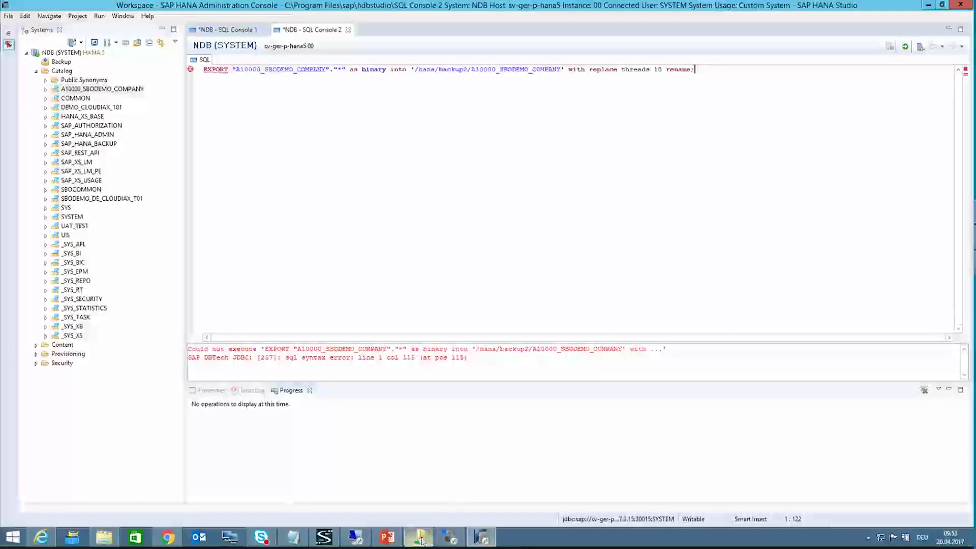
pyautogui.click(460, 542)
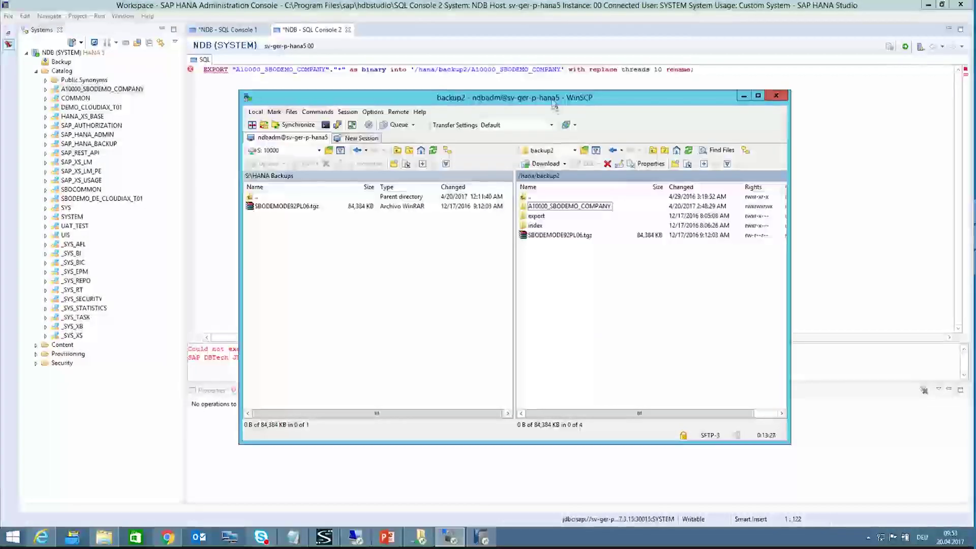
# Step: Copy the A10000_SBODEMO_COMPANY folder name from WinSCP into the EXPORT statement's target path
pyautogui.moveTo(552, 98); pyautogui.dragTo(453, 155)
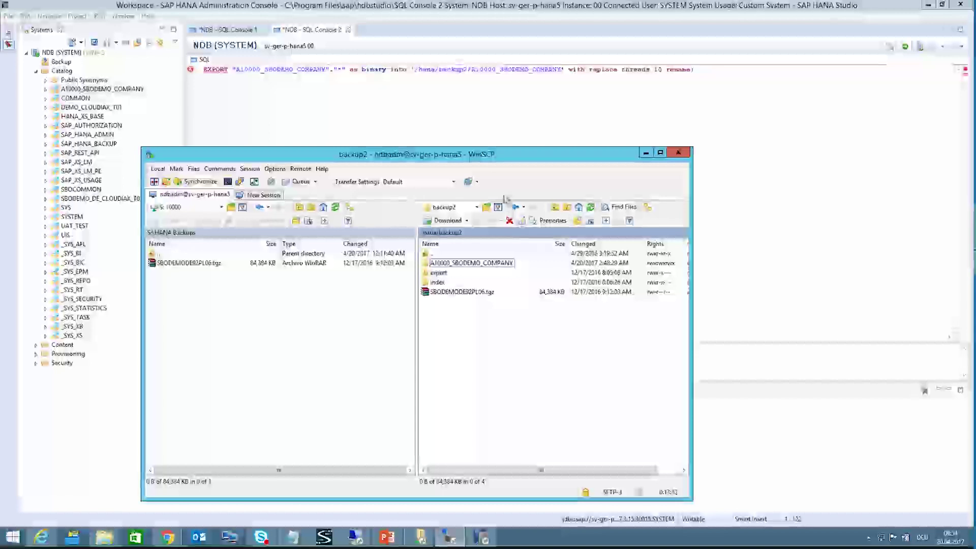
pyautogui.click(471, 264)
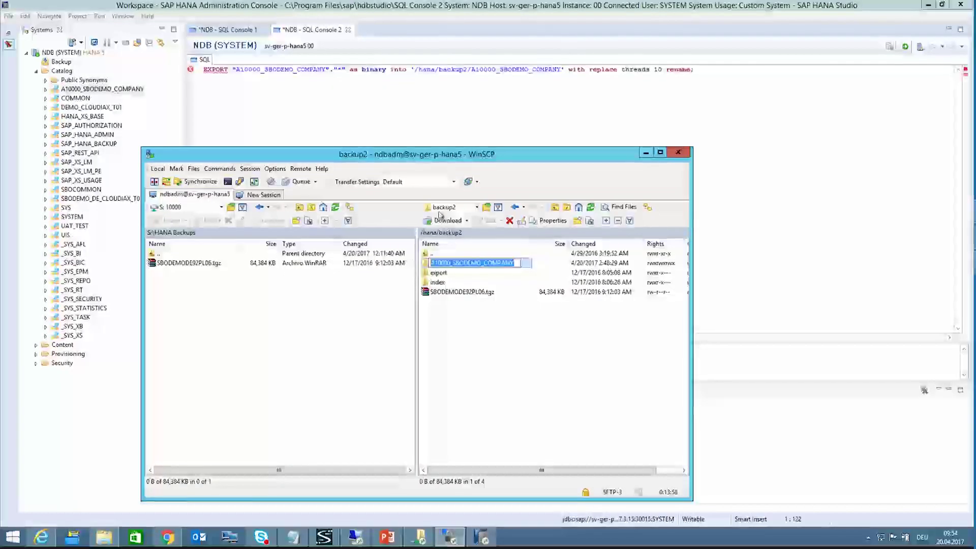
pyautogui.click(391, 69)
pyautogui.moveTo(471, 69); pyautogui.dragTo(561, 70)
pyautogui.write('A10000_SBODEMO_COMPANY')
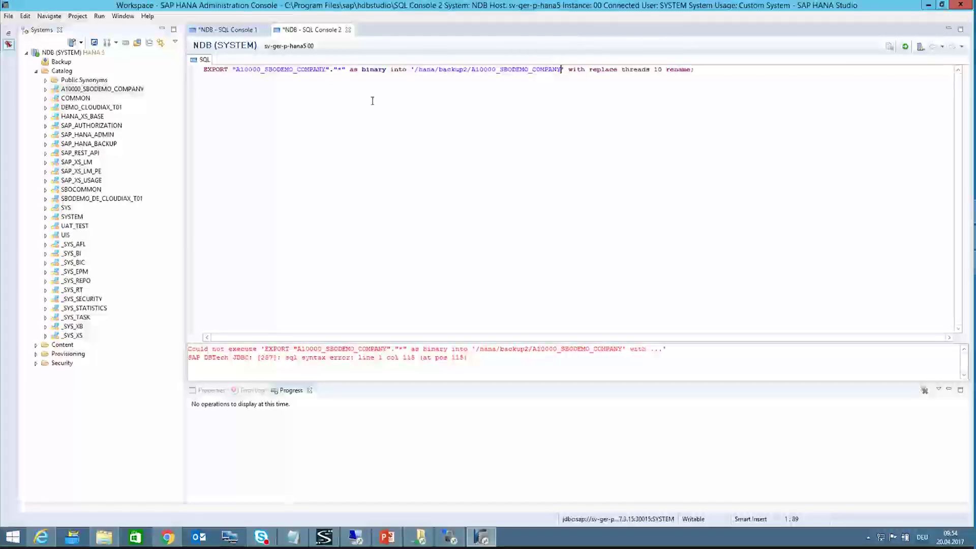
# Step: Delete 'rename' so the EXPORT ends with threads 10, then execute the statement
pyautogui.doubleClick(678, 69)
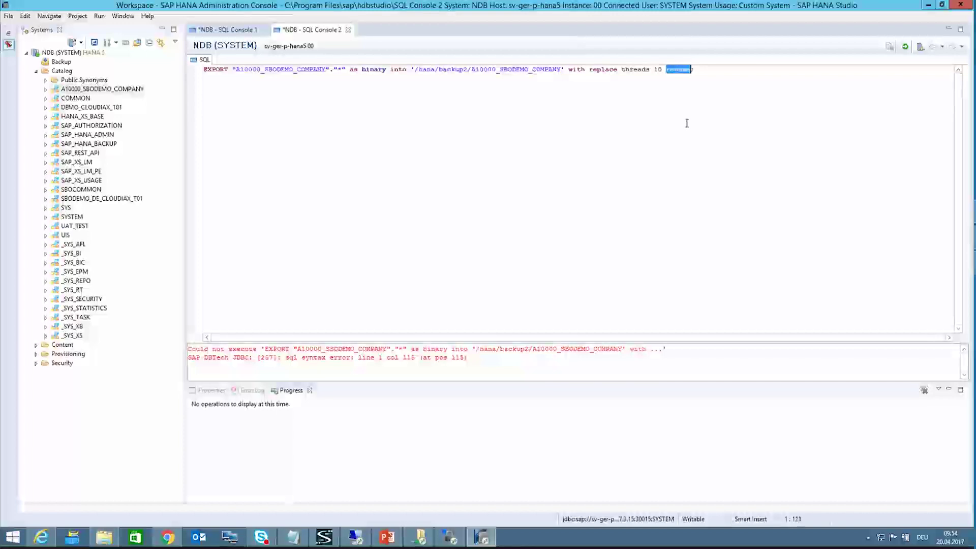
pyautogui.press('BackSpace')
pyautogui.press('BackSpace')
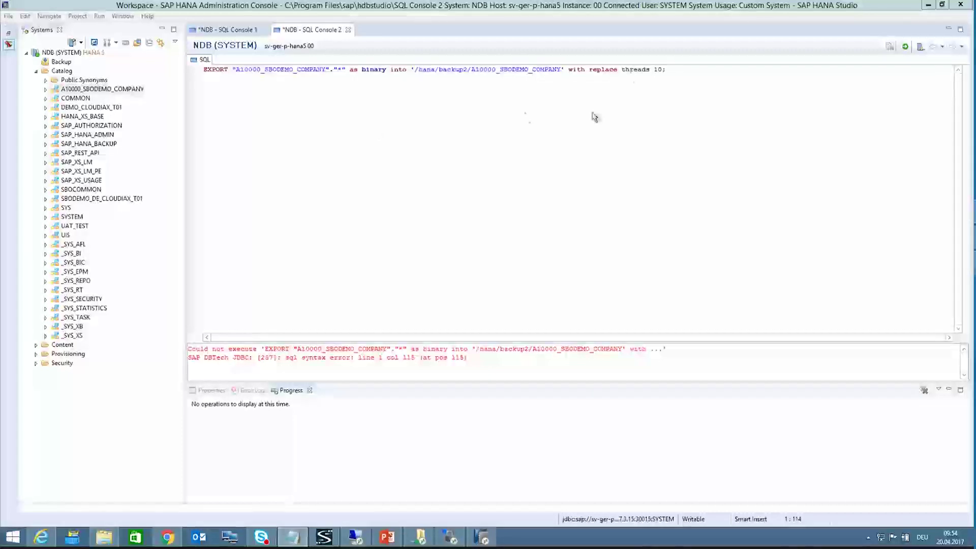
pyautogui.click(674, 70)
pyautogui.moveTo(666, 70); pyautogui.dragTo(180, 61)
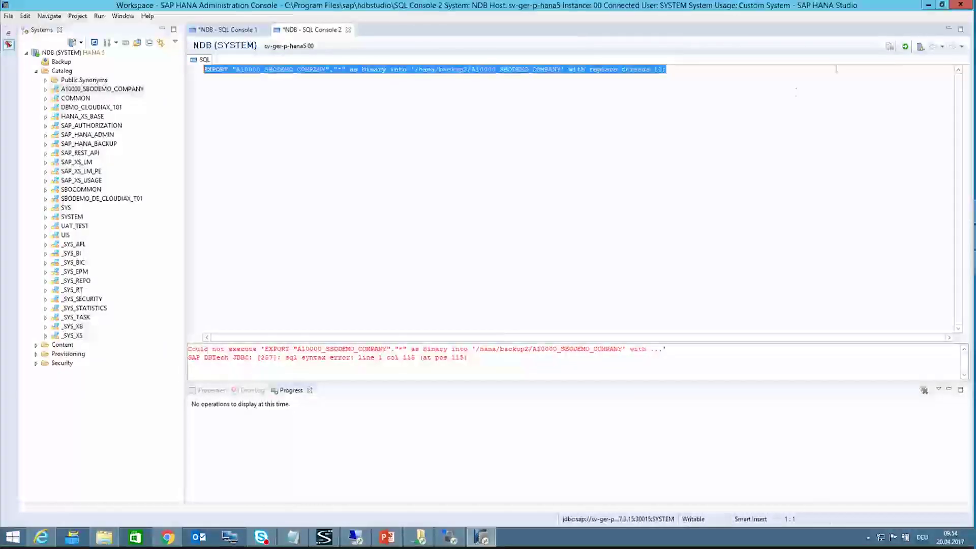
pyautogui.click(905, 46)
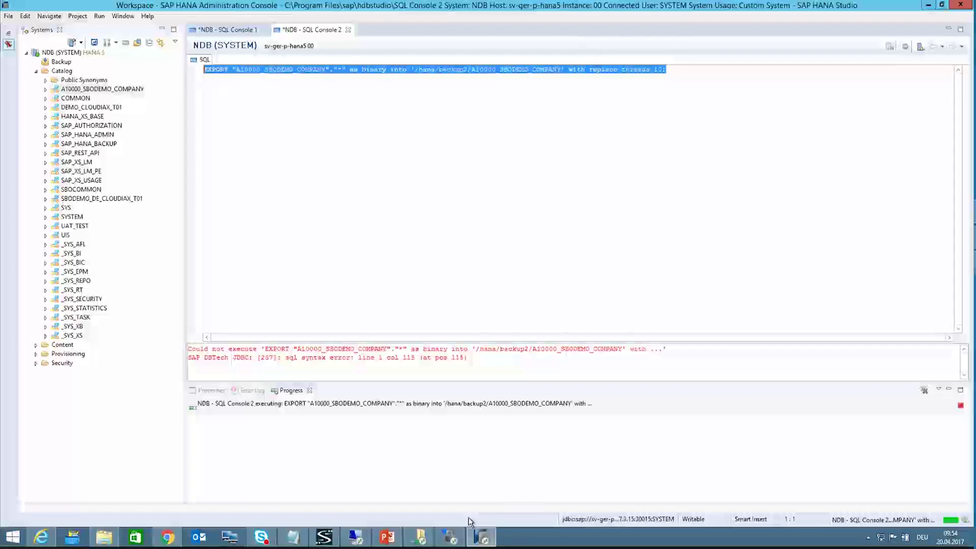
# Step: Verify A10000_SBODEMO_COMPANY holds export and index, return to backup2, and reveal the 29.854-second export success
pyautogui.moveTo(453, 538)
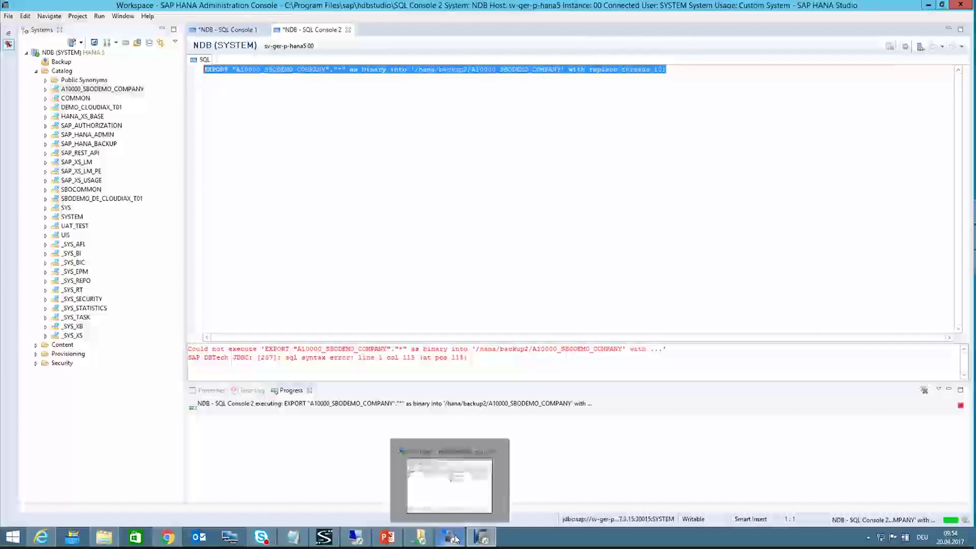
pyautogui.click(458, 477)
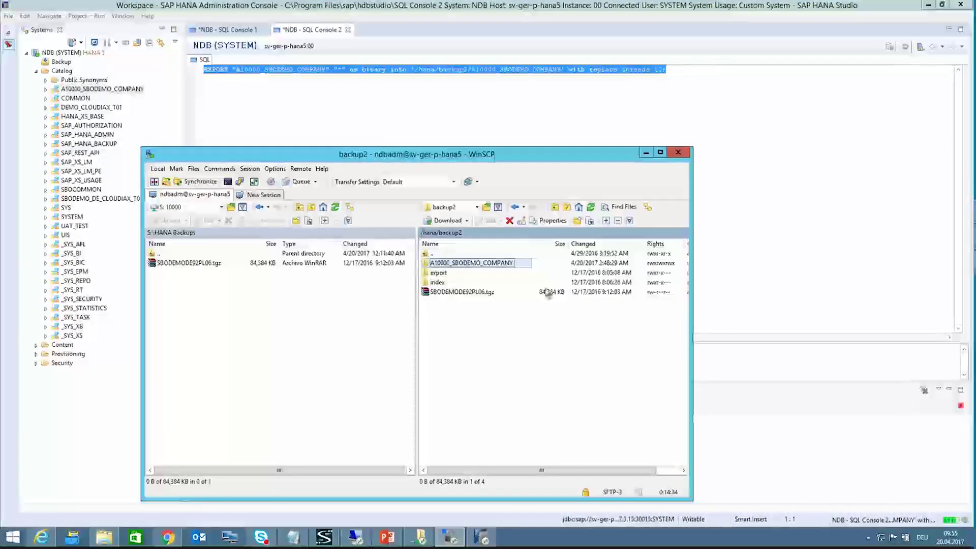
pyautogui.doubleClick(497, 264)
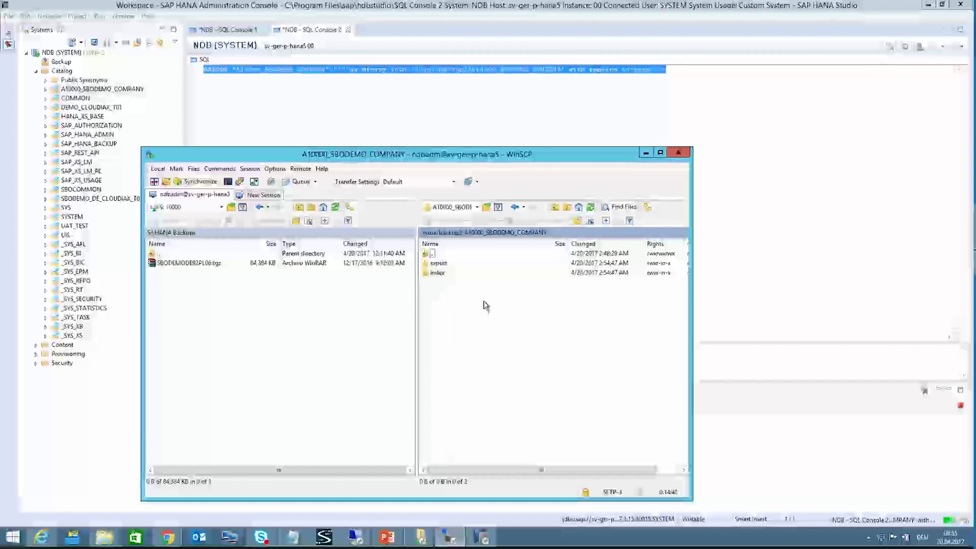
pyautogui.doubleClick(433, 256)
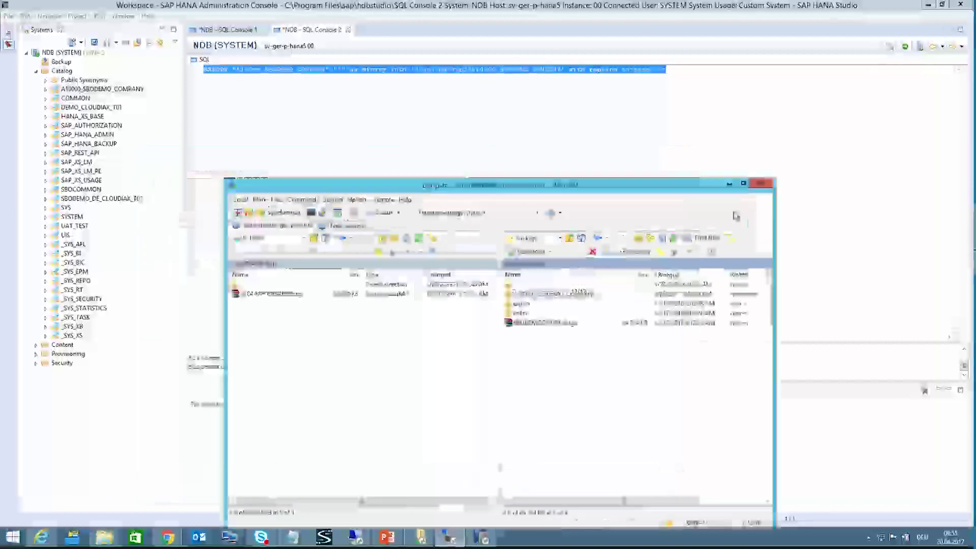
pyautogui.moveTo(735, 216); pyautogui.dragTo(609, 99)
# Step: Tar-gzip the A10000_SBODEMO_COMPANY folder into archive.tgz in /hana/backup2 using WinSCP's custom commands
pyautogui.rightClick(575, 212)
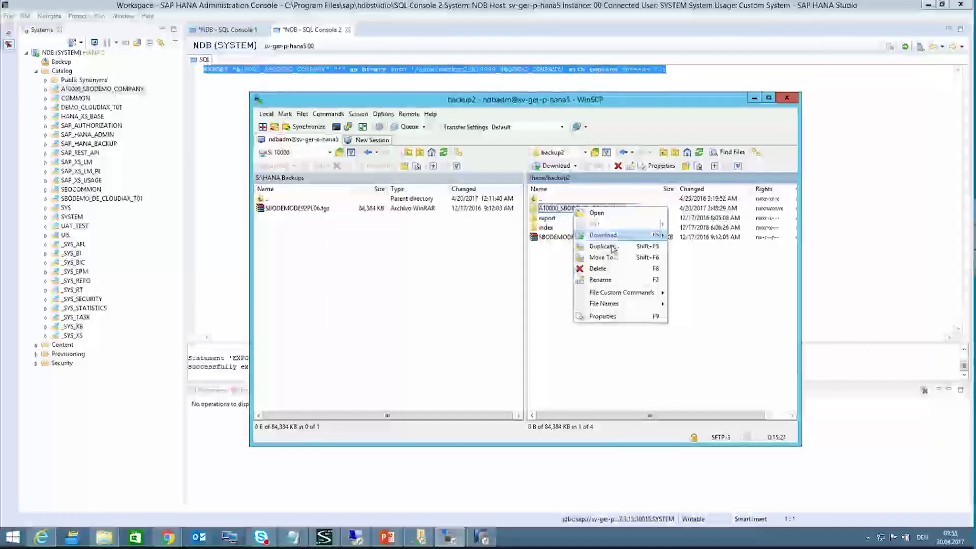
pyautogui.moveTo(629, 294)
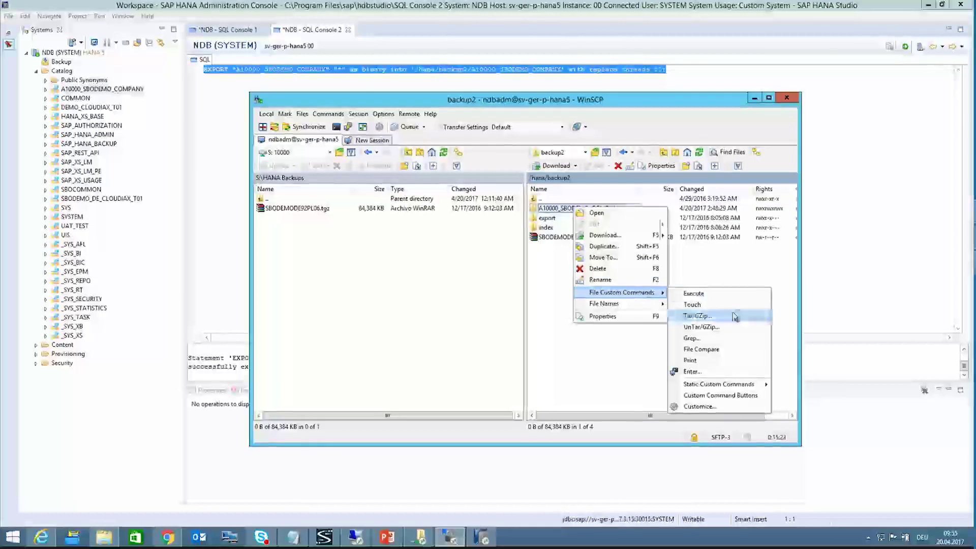
pyautogui.click(707, 316)
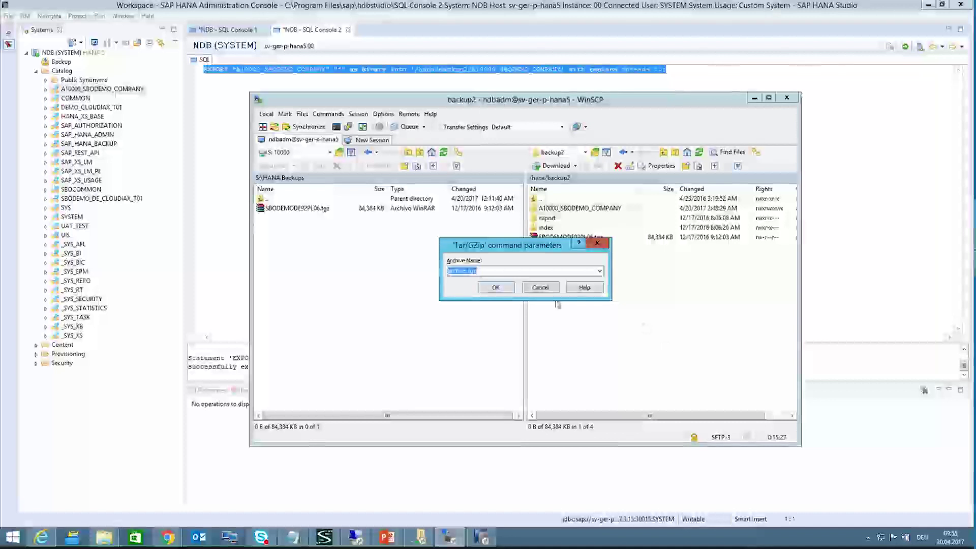
pyautogui.click(493, 273)
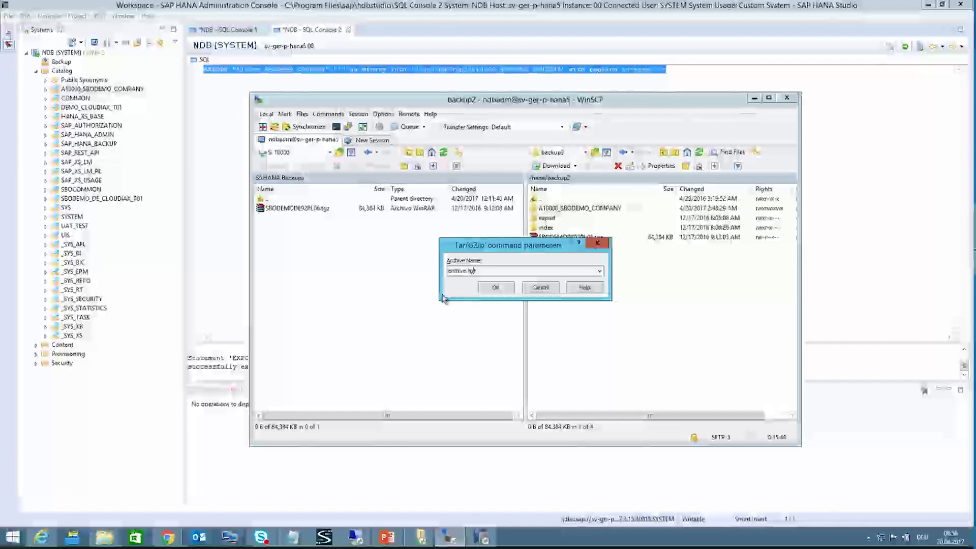
pyautogui.click(496, 286)
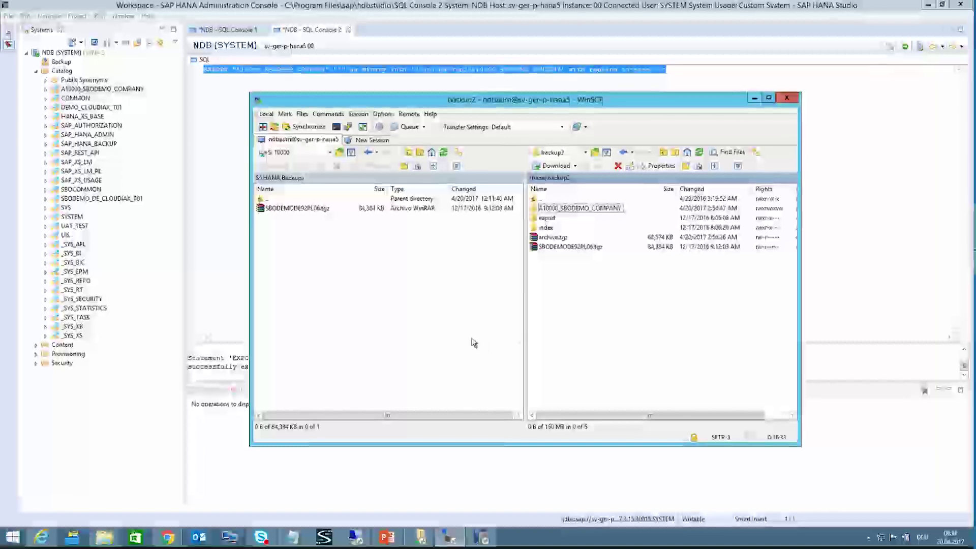
# Step: Copy archive.tgz into the local HANA Backups folder, then play PowerPoint's thank-you slide full screen
pyautogui.moveTo(557, 237); pyautogui.dragTo(433, 268)
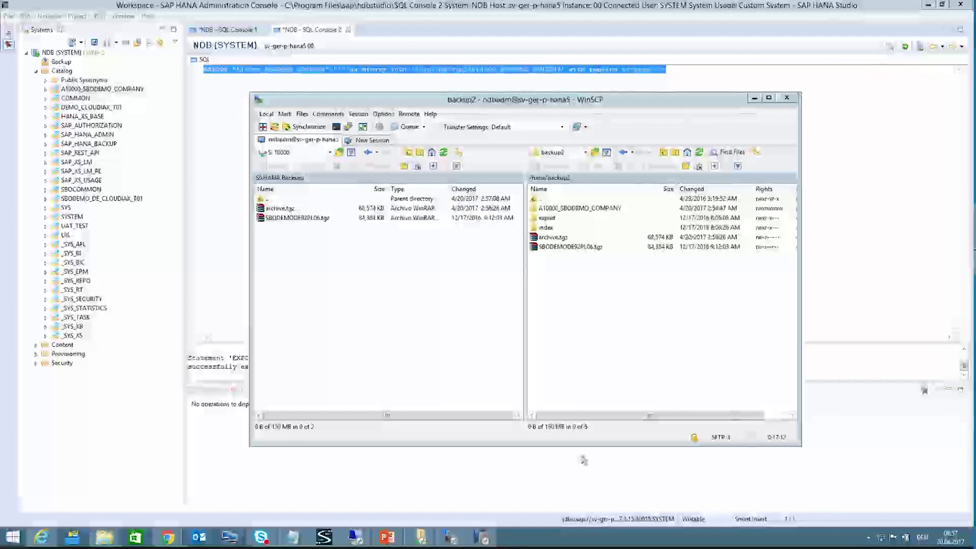
pyautogui.click(395, 537)
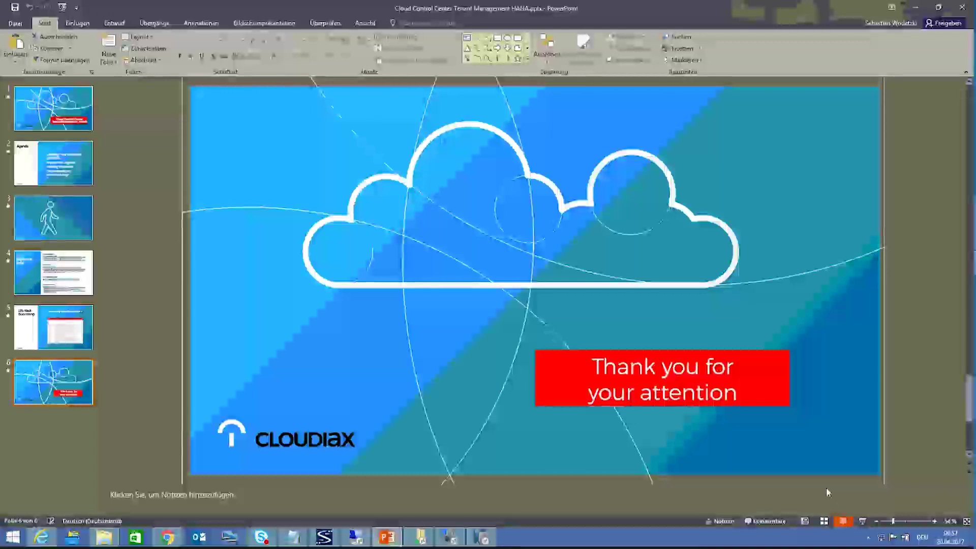
pyautogui.hotkey('shift', 'F5')
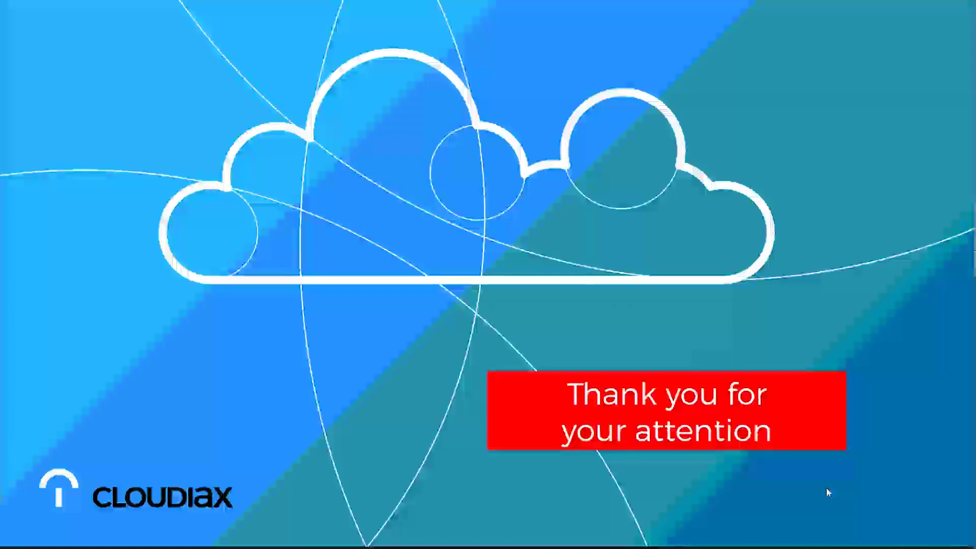